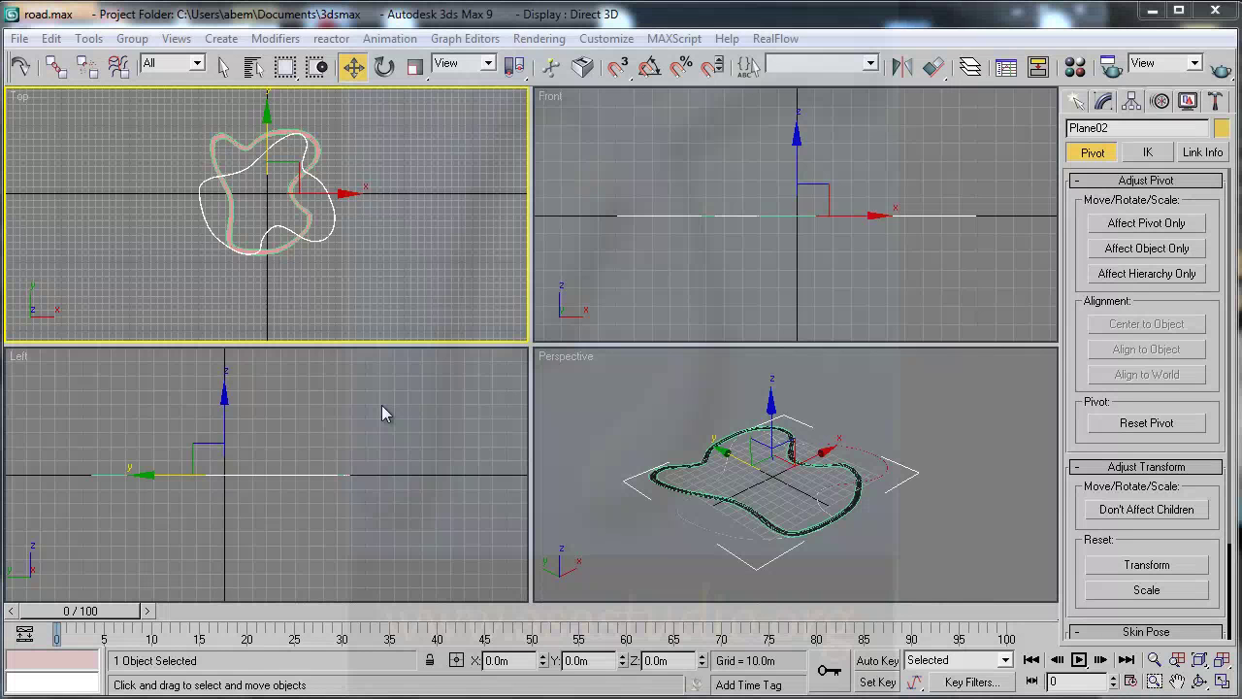
Rotate Plane02 about Z and shift it up-left to line up with the road outline.
left_click(388, 72)
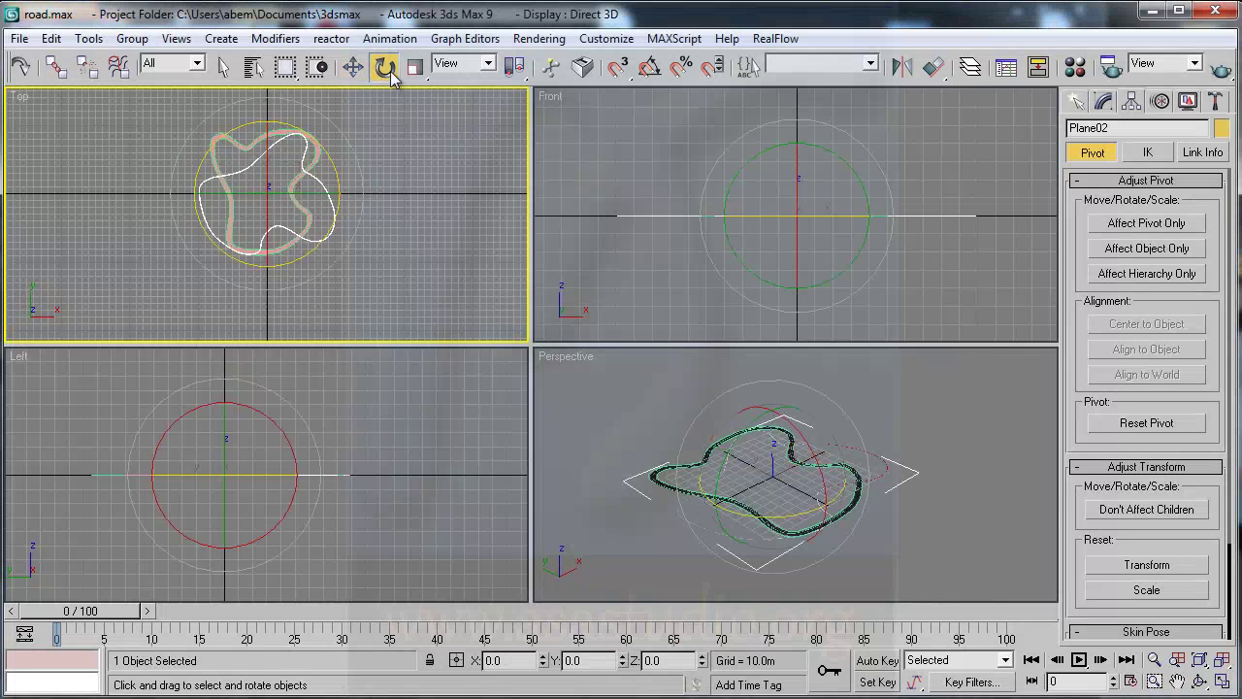
mouse_move(229, 126)
left_mouse_down()
mouse_move(214, 288)
mouse_move(237, 400)
mouse_move(233, 384)
left_mouse_up()
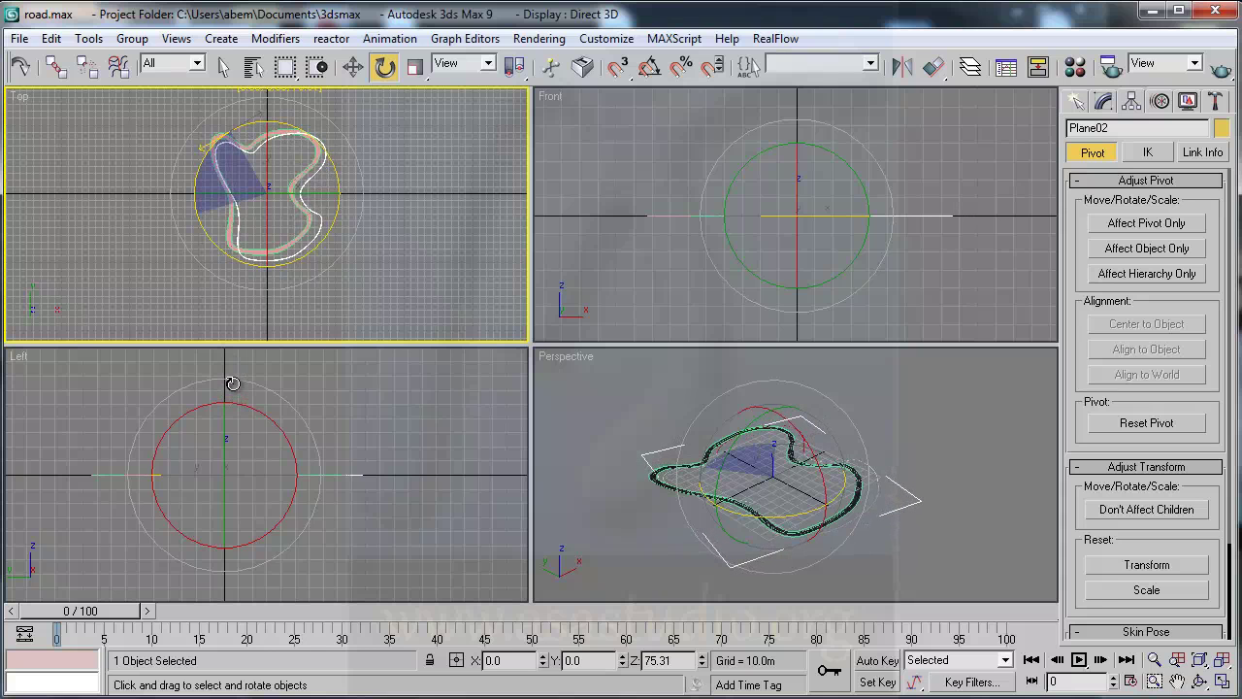
left_click(352, 66)
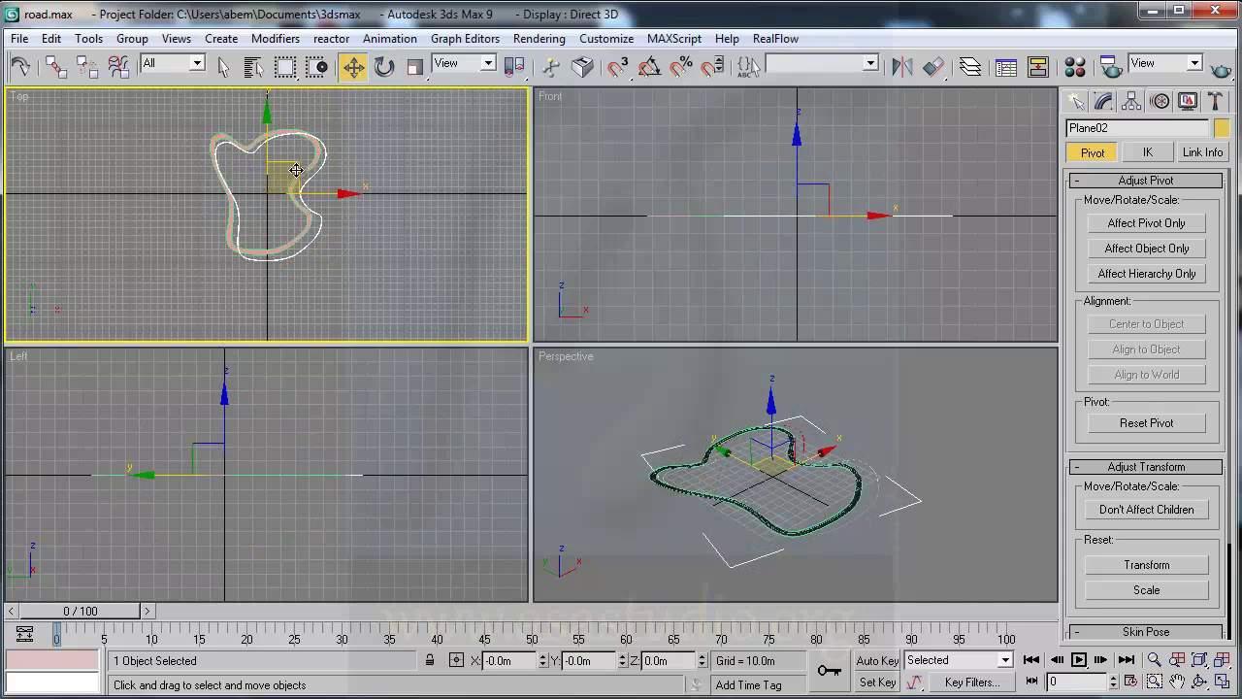
left_click_drag(295, 170, 291, 164)
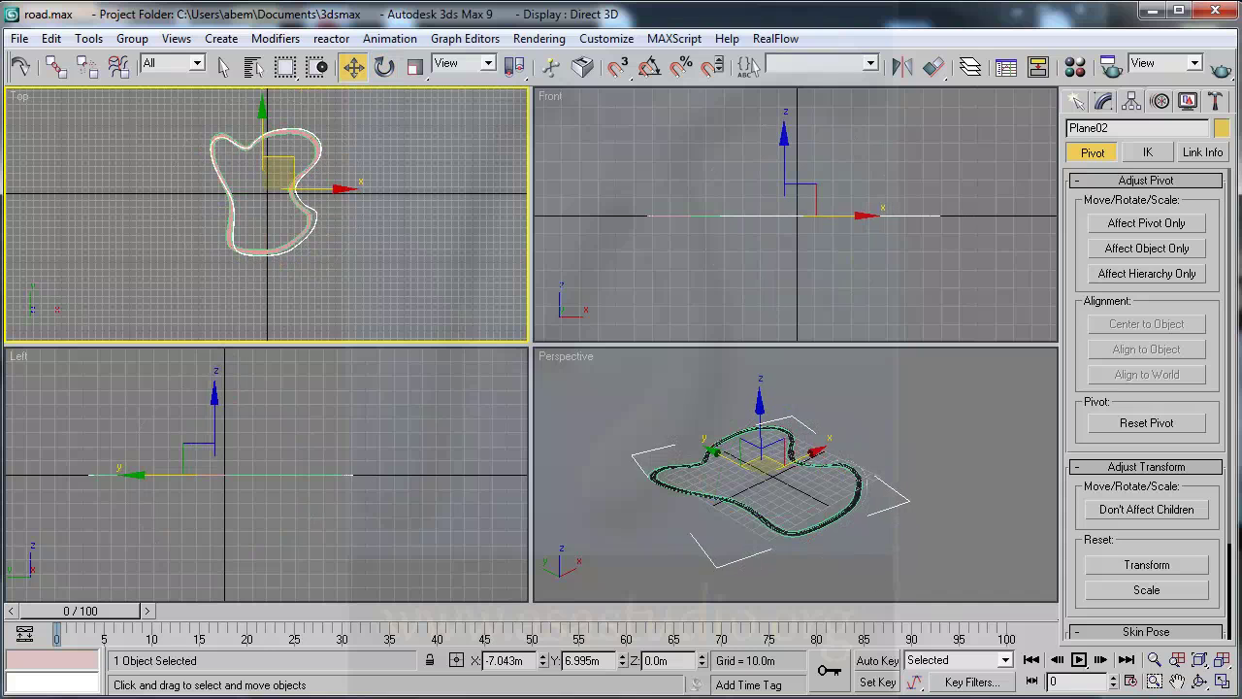
Maximize the Top viewport, then zoom and pan in around the road shape.
left_click(1220, 682)
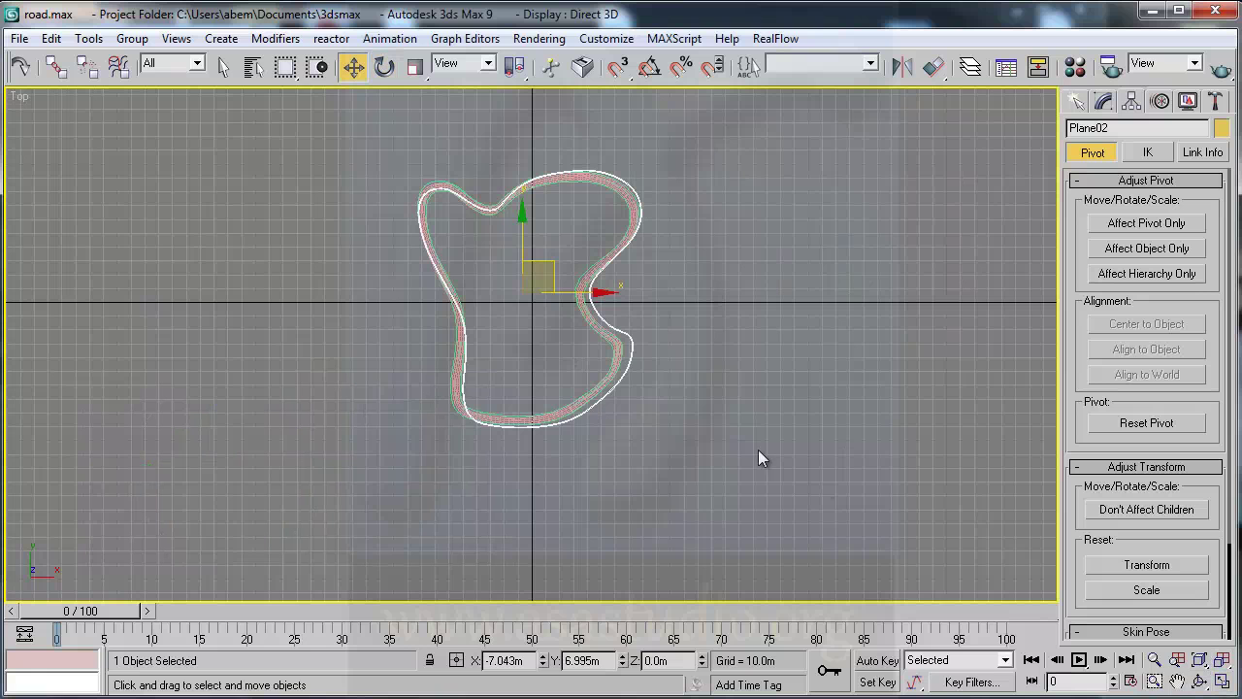
left_click(1154, 660)
left_click_drag(795, 494, 776, 416)
left_click(1177, 681)
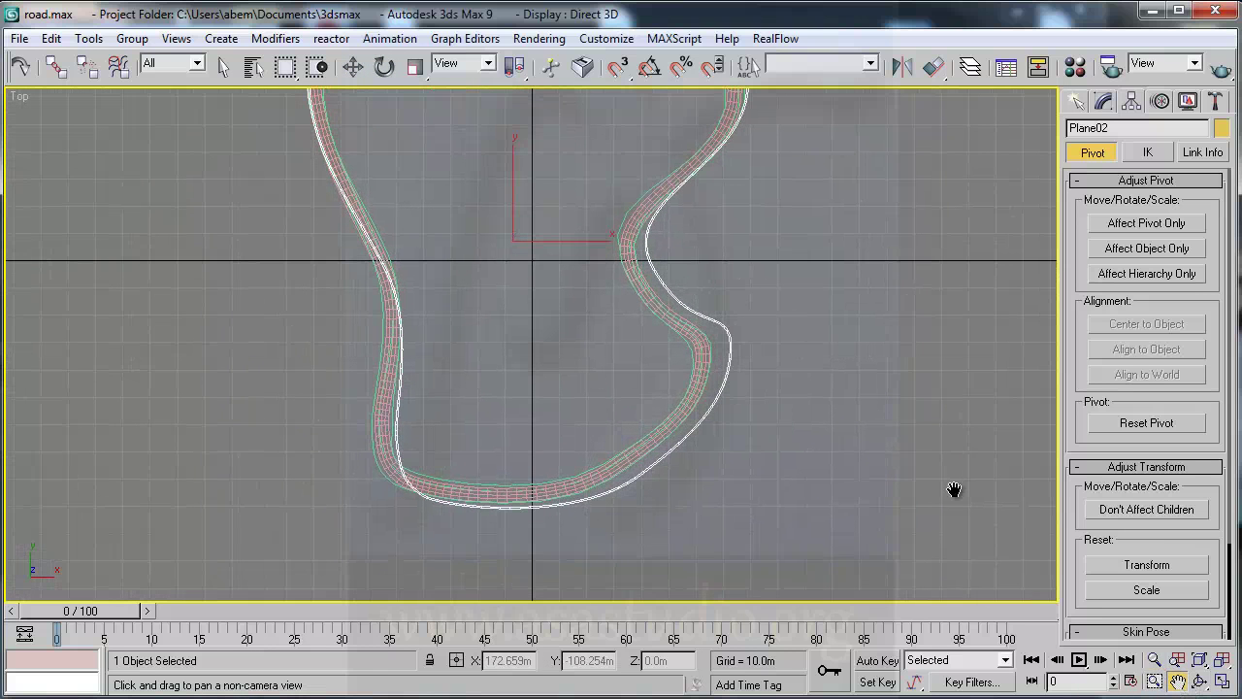
mouse_move(957, 491)
left_mouse_down()
mouse_move(904, 438)
mouse_move(895, 485)
left_mouse_up()
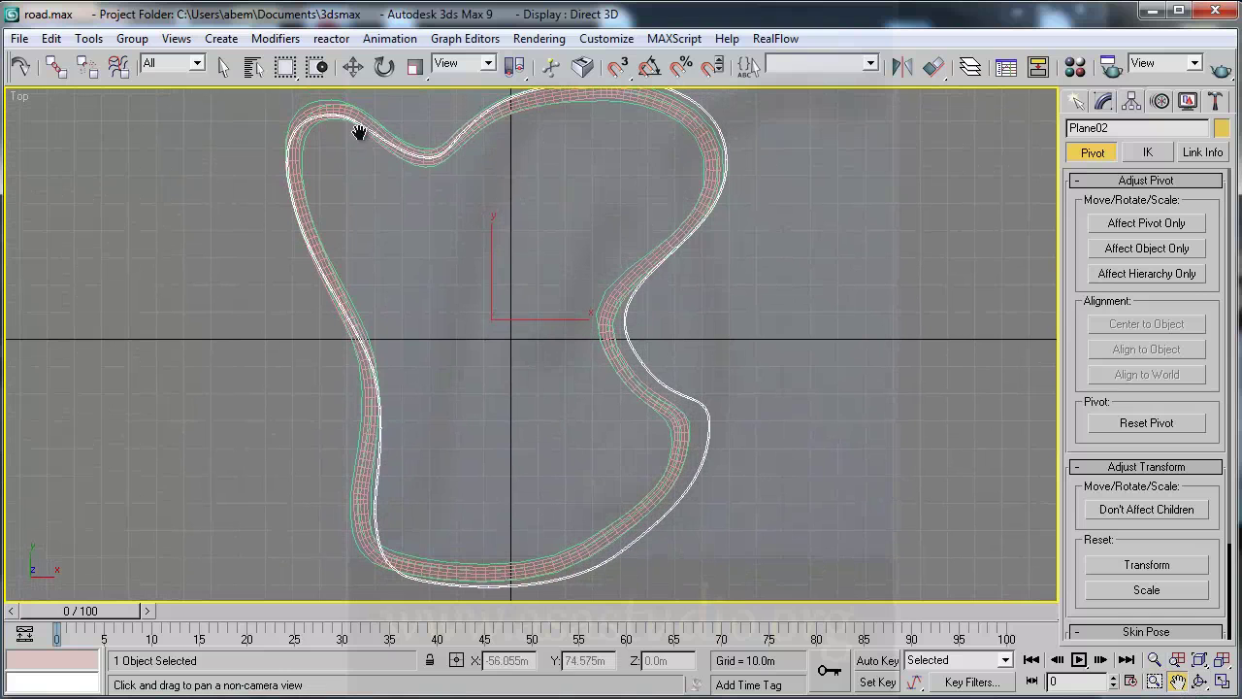
Fine-align Plane02 over the road outline with small alternating moves and rotations of about two degrees.
left_click(353, 65)
left_click_drag(517, 289, 500, 292)
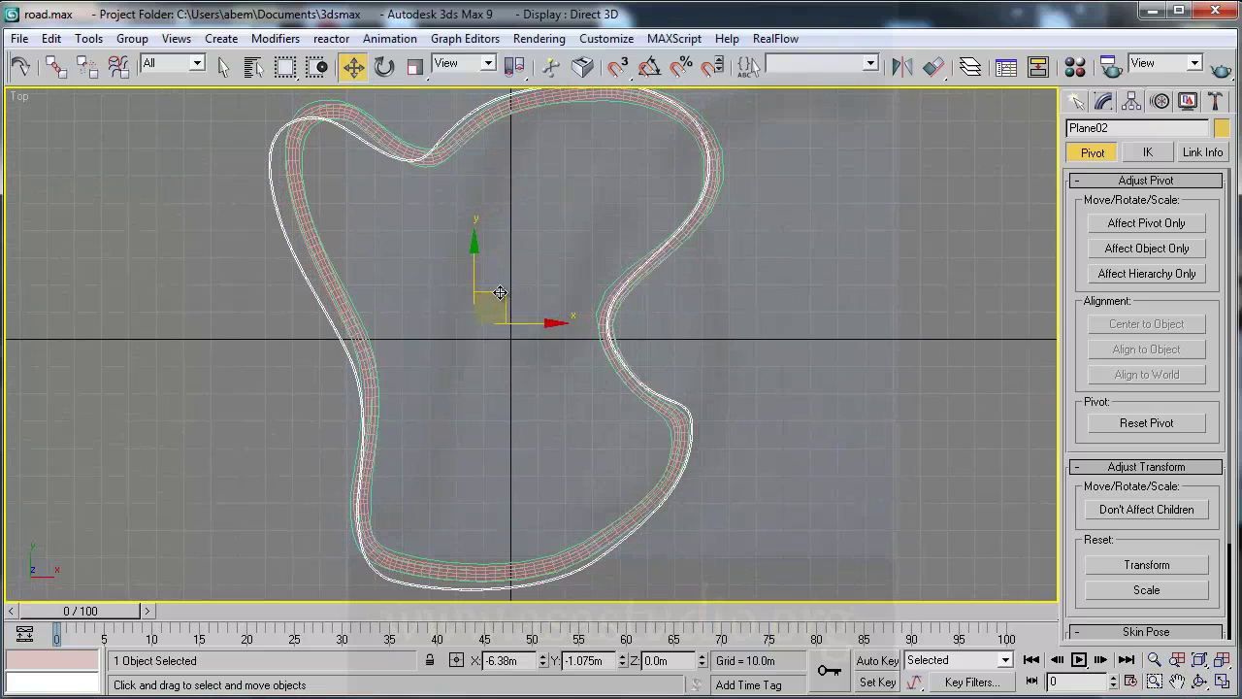
left_click(384, 65)
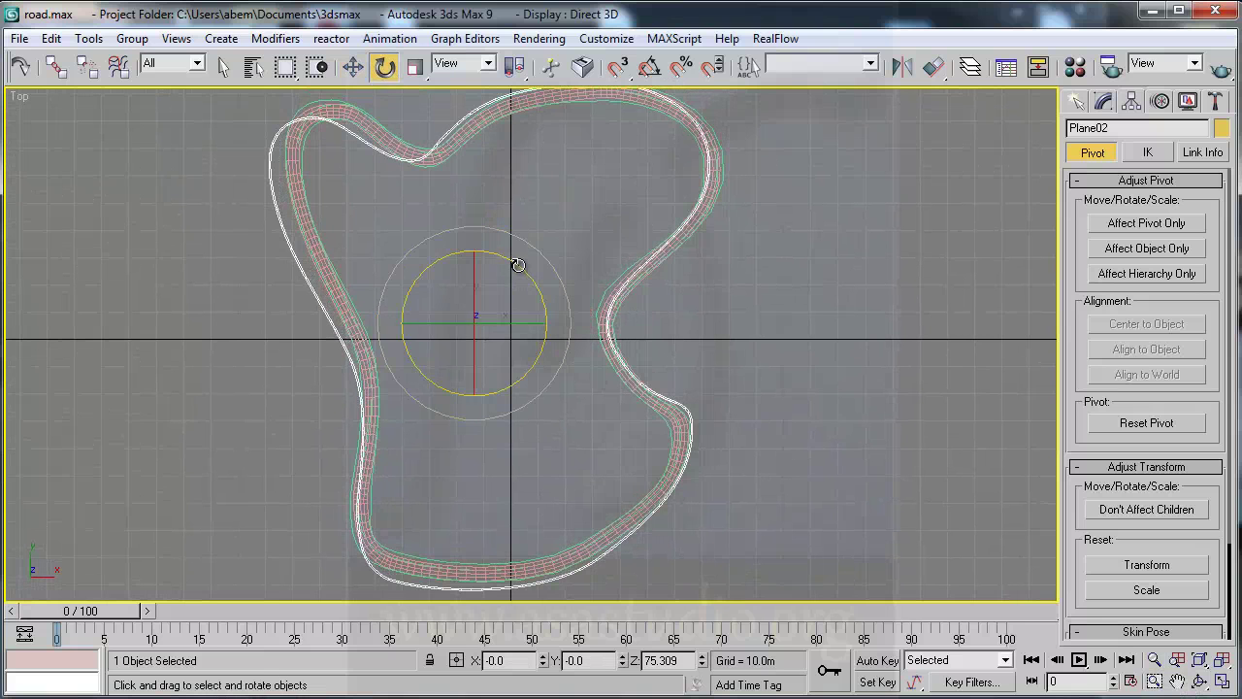
left_click_drag(519, 266, 521, 271)
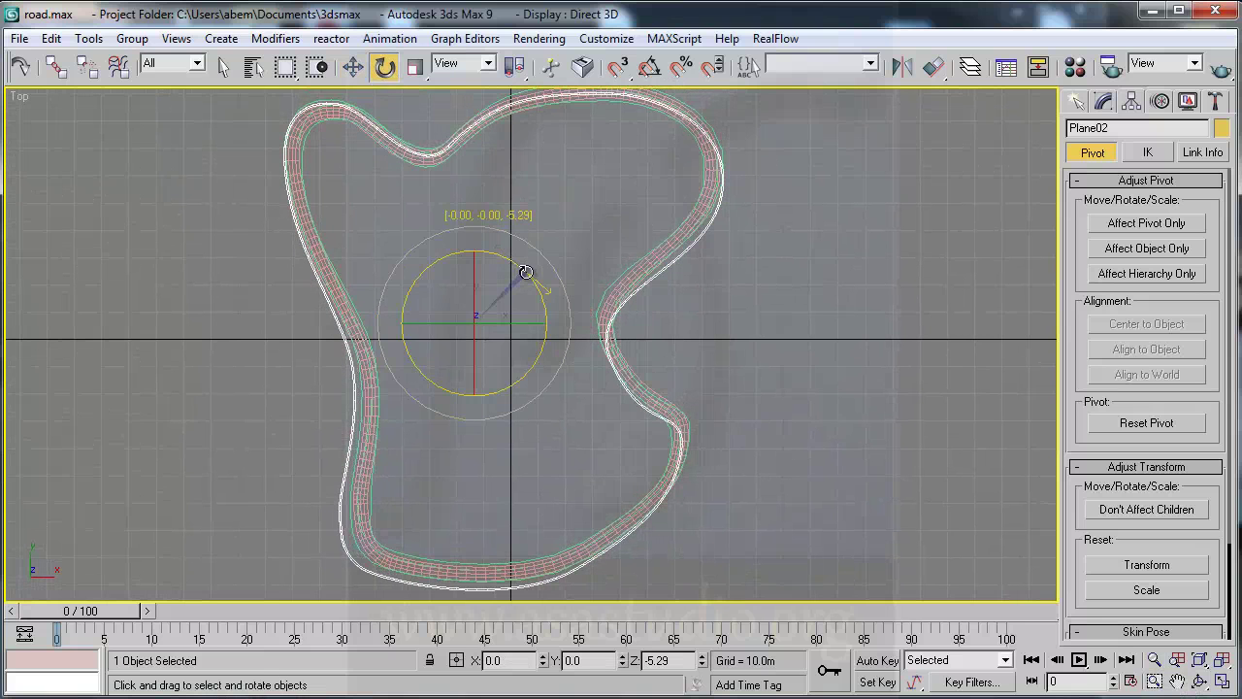
left_click(355, 65)
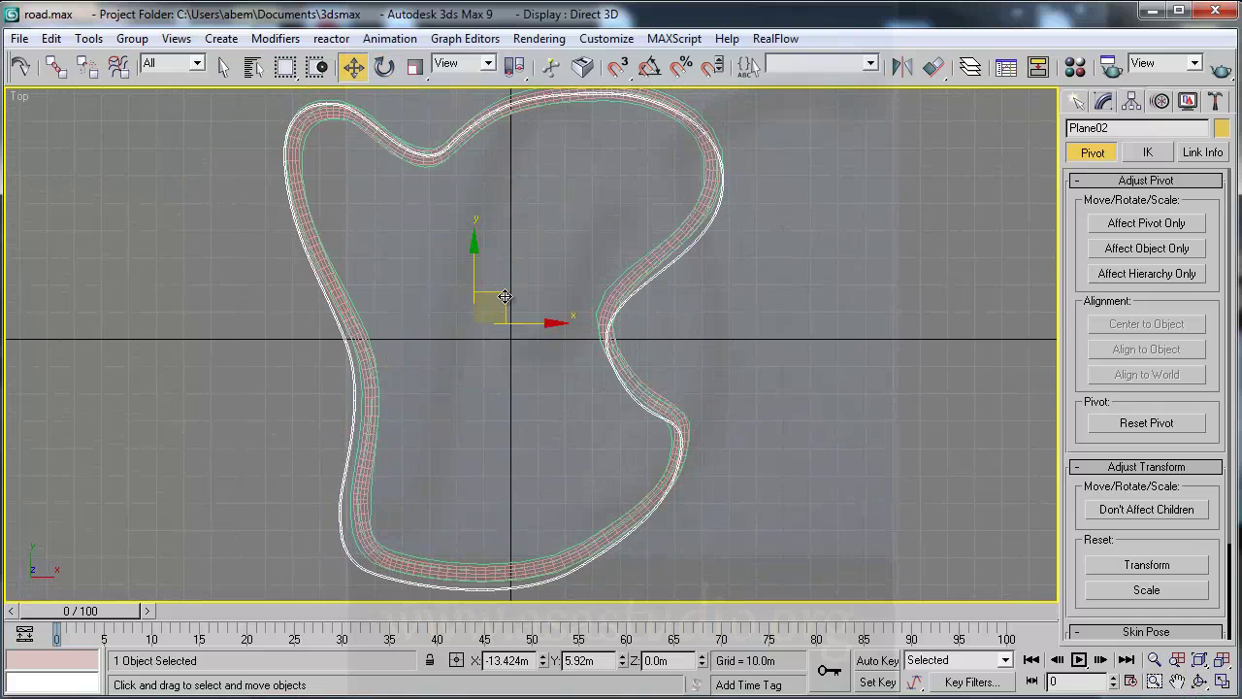
left_click_drag(504, 295, 509, 295)
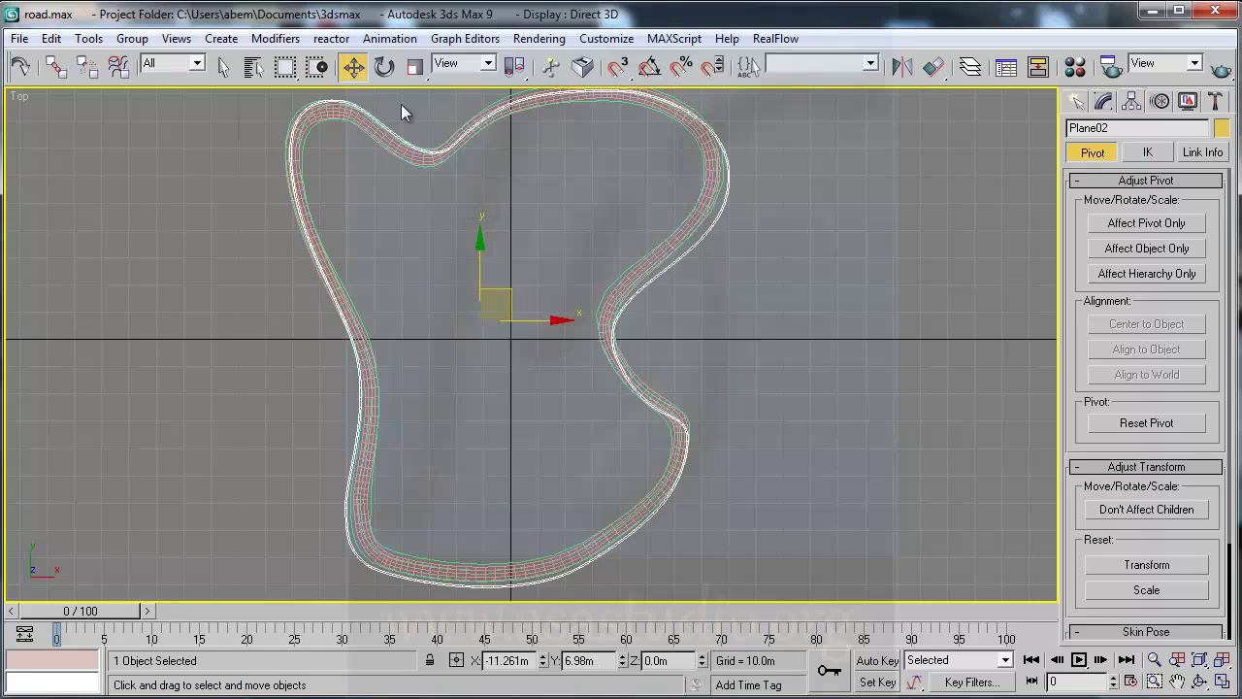
left_click(384, 68)
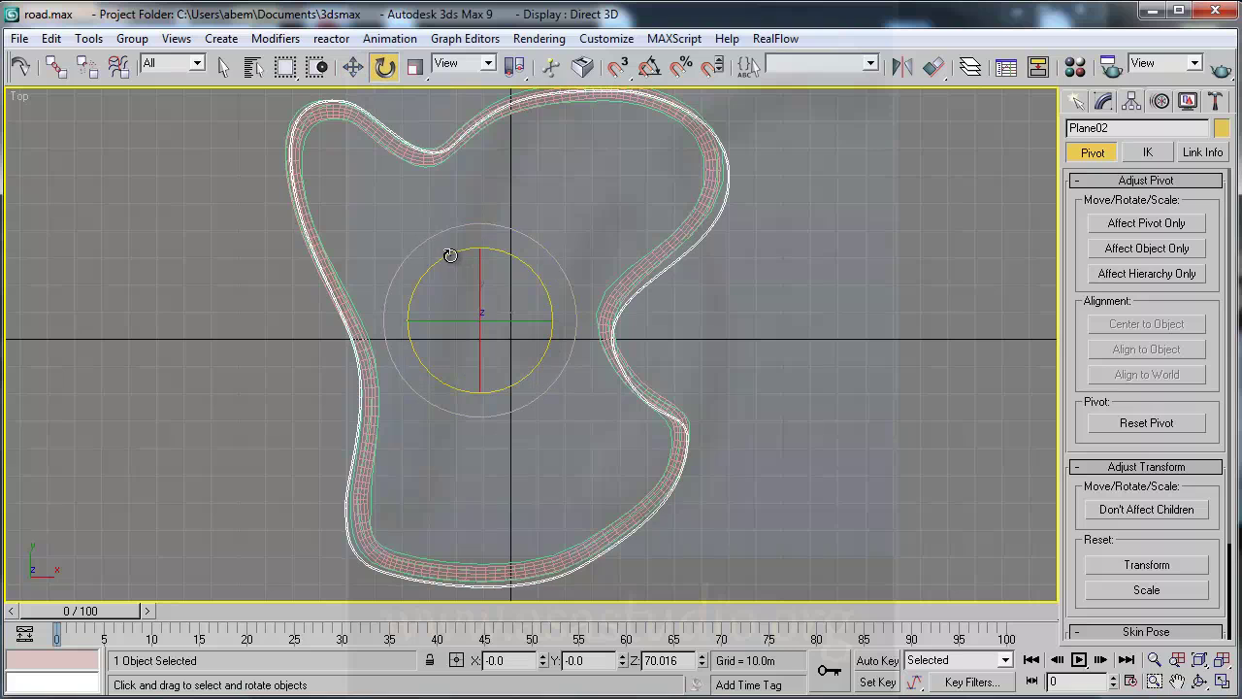
left_click_drag(449, 255, 447, 257)
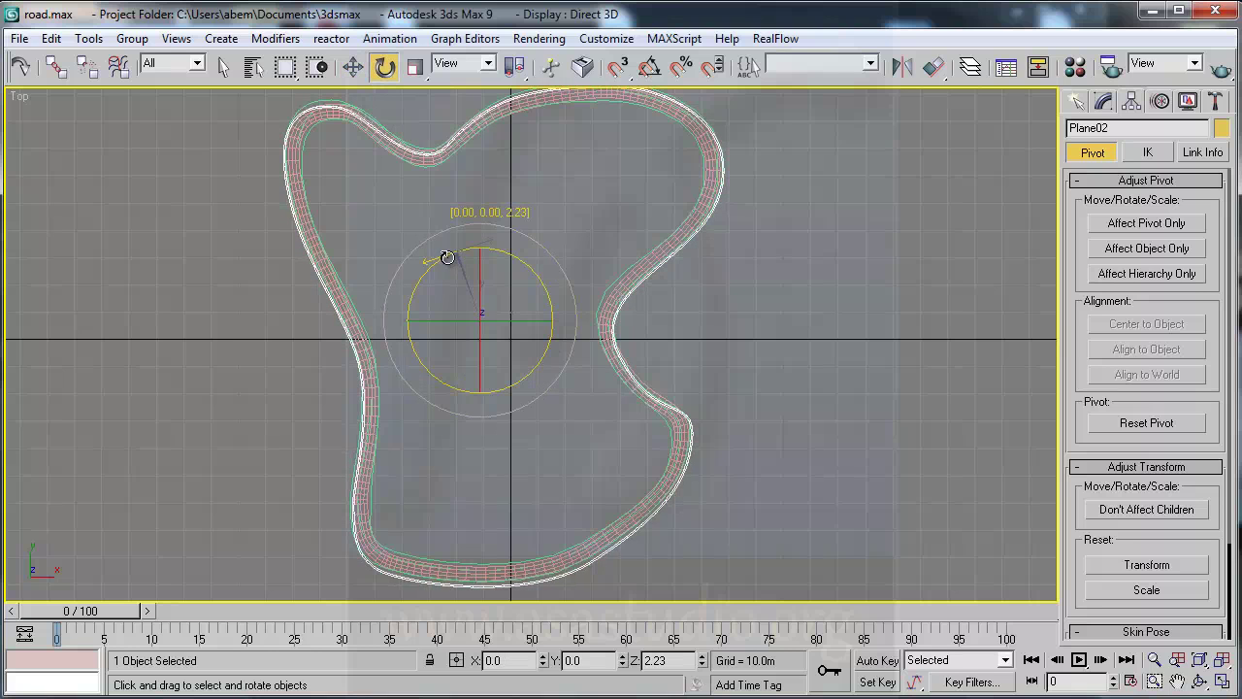
left_click_drag(446, 257, 448, 245)
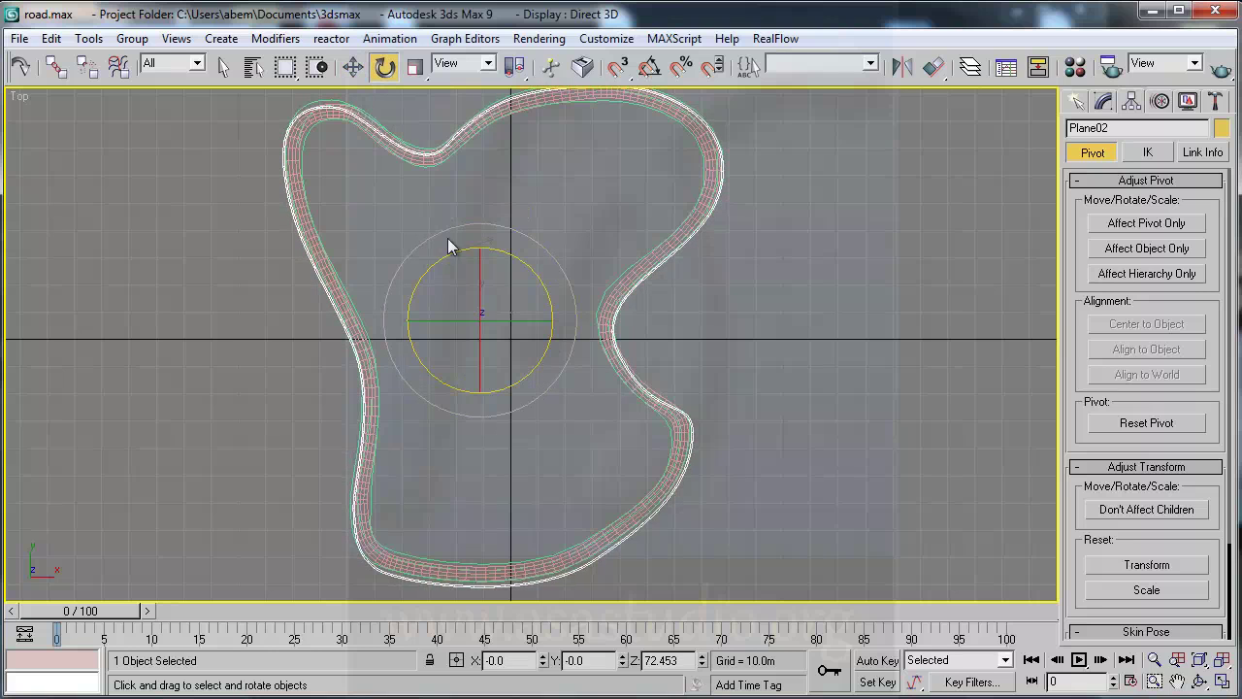
left_click(355, 68)
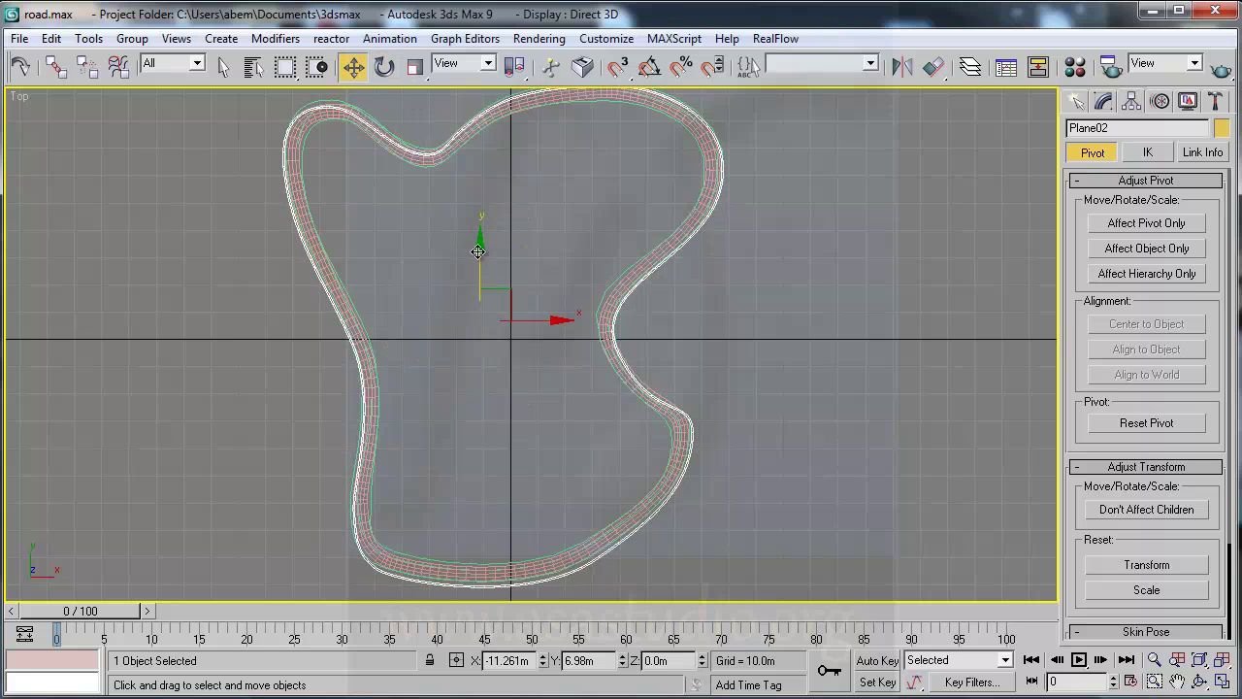
left_click_drag(478, 249, 477, 245)
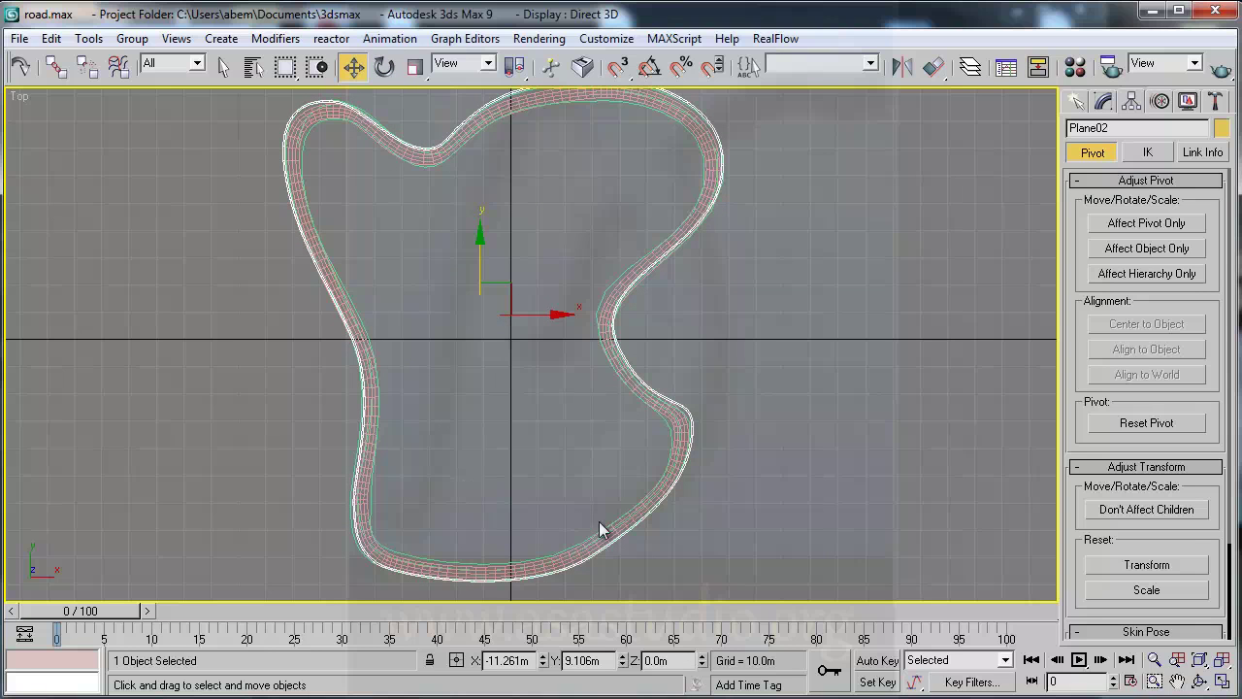
Create Plane03 beside the road, 4.0 m long and 0.6 m wide.
left_click(1079, 101)
left_click(1184, 306)
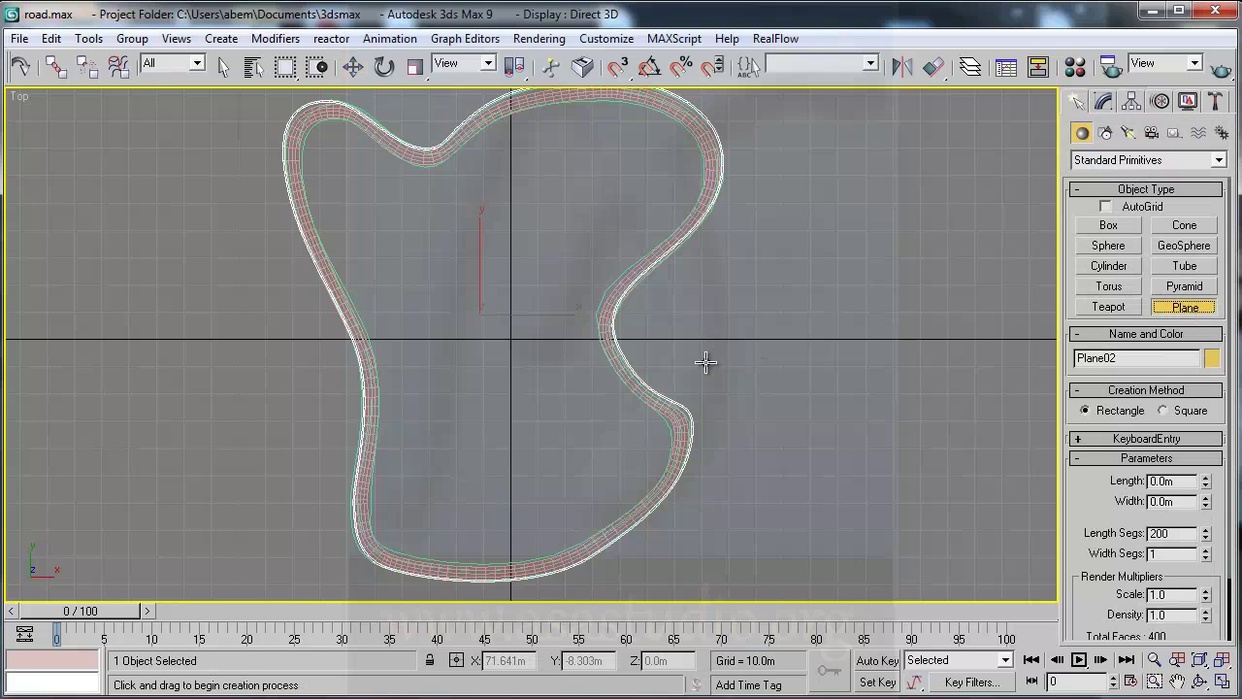
left_click_drag(693, 356, 708, 382)
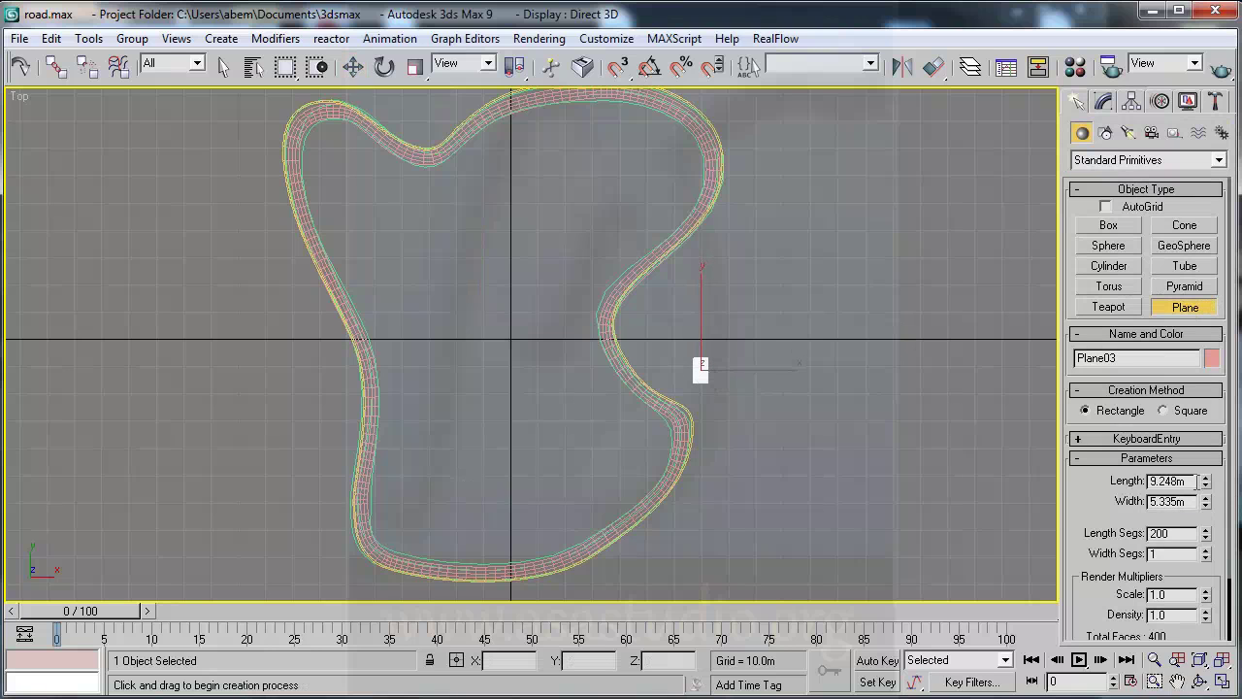
double_click(1170, 480)
type("4")
left_click_drag(1196, 501, 1074, 501)
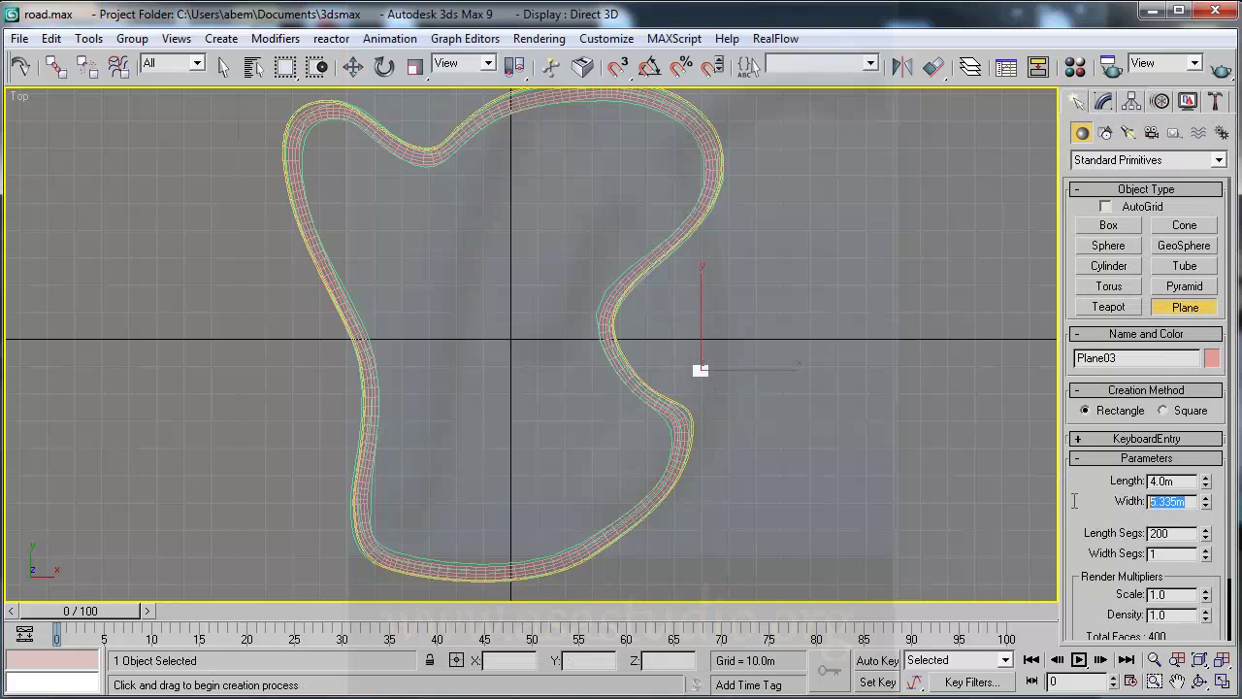
key("BackSpace")
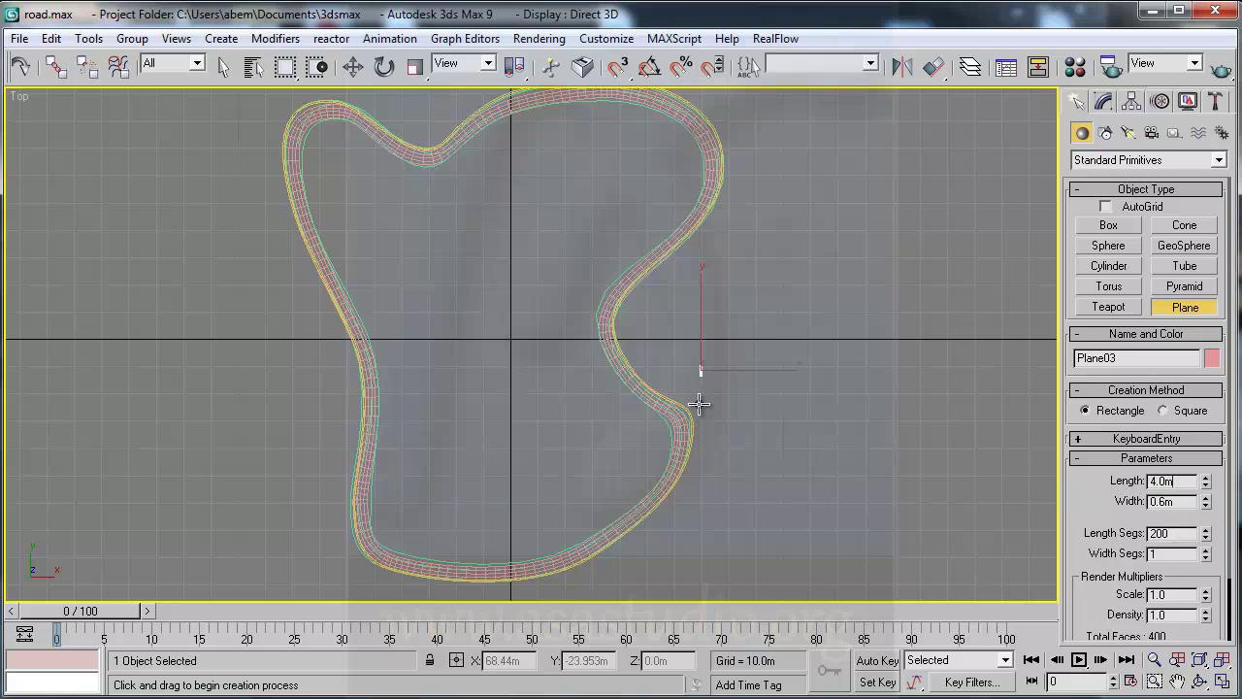
Add a PathDeform modifier to Plane03 and activate Pick Path.
left_click(1073, 67)
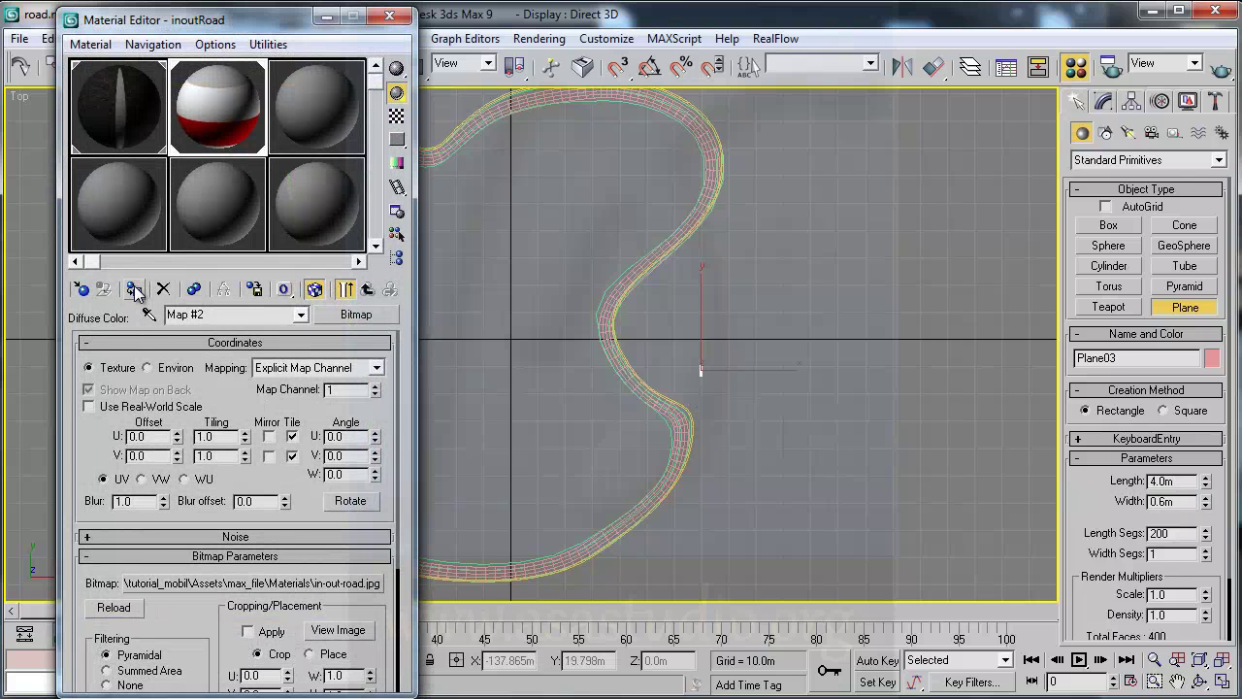
left_click(388, 18)
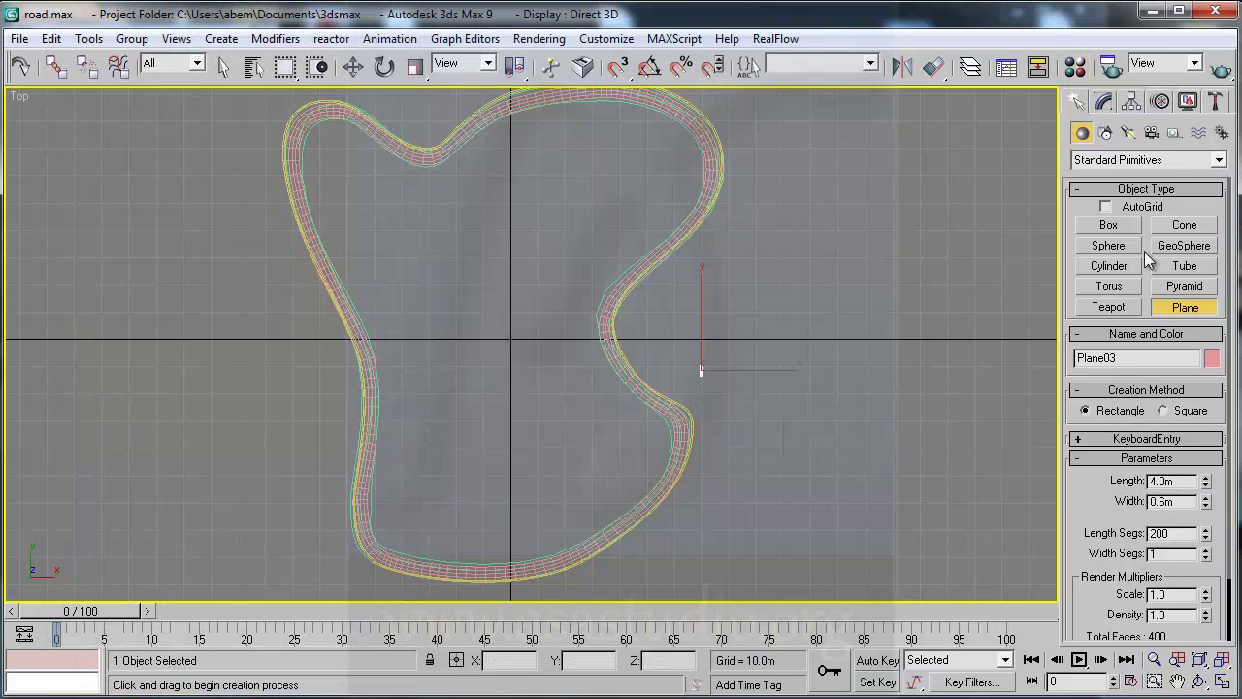
left_click(1103, 101)
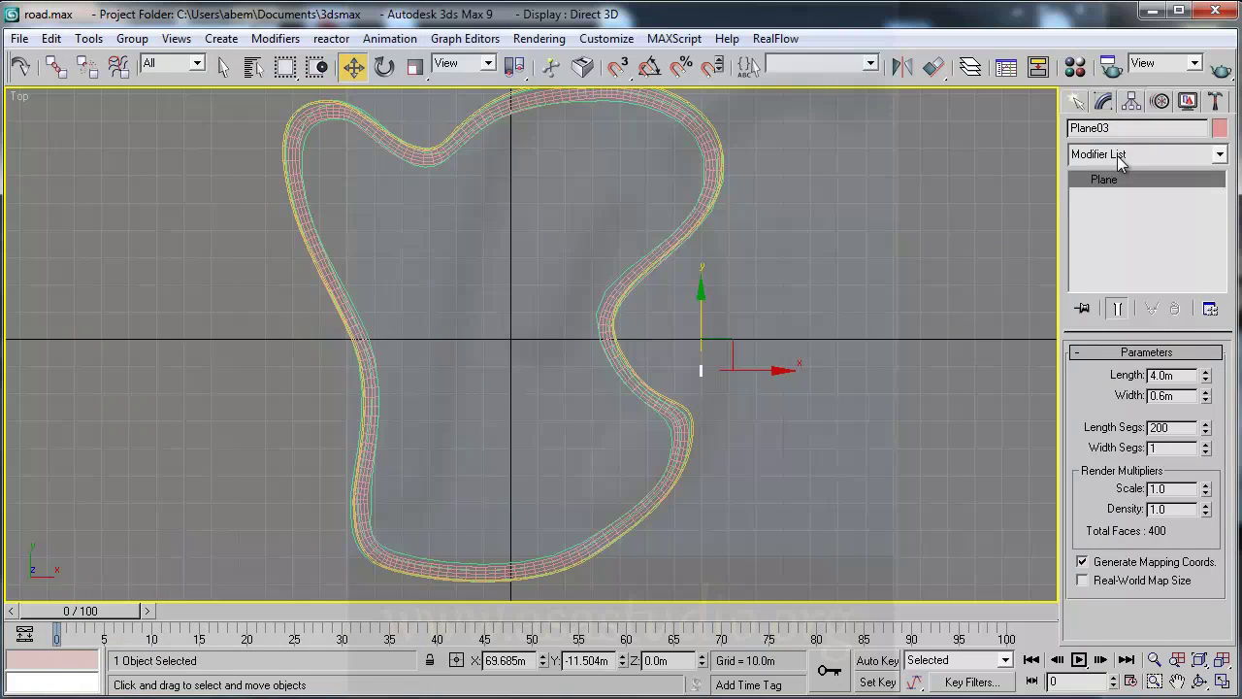
left_click(1121, 157)
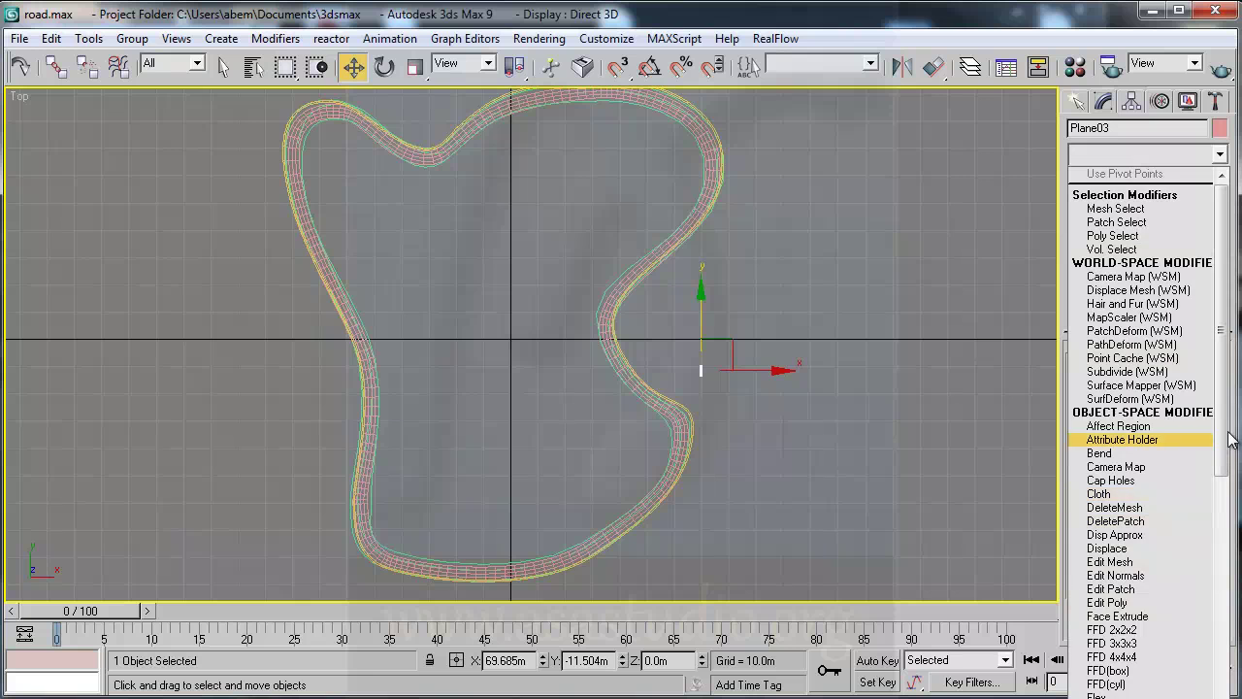
left_click_drag(1228, 440, 1228, 629)
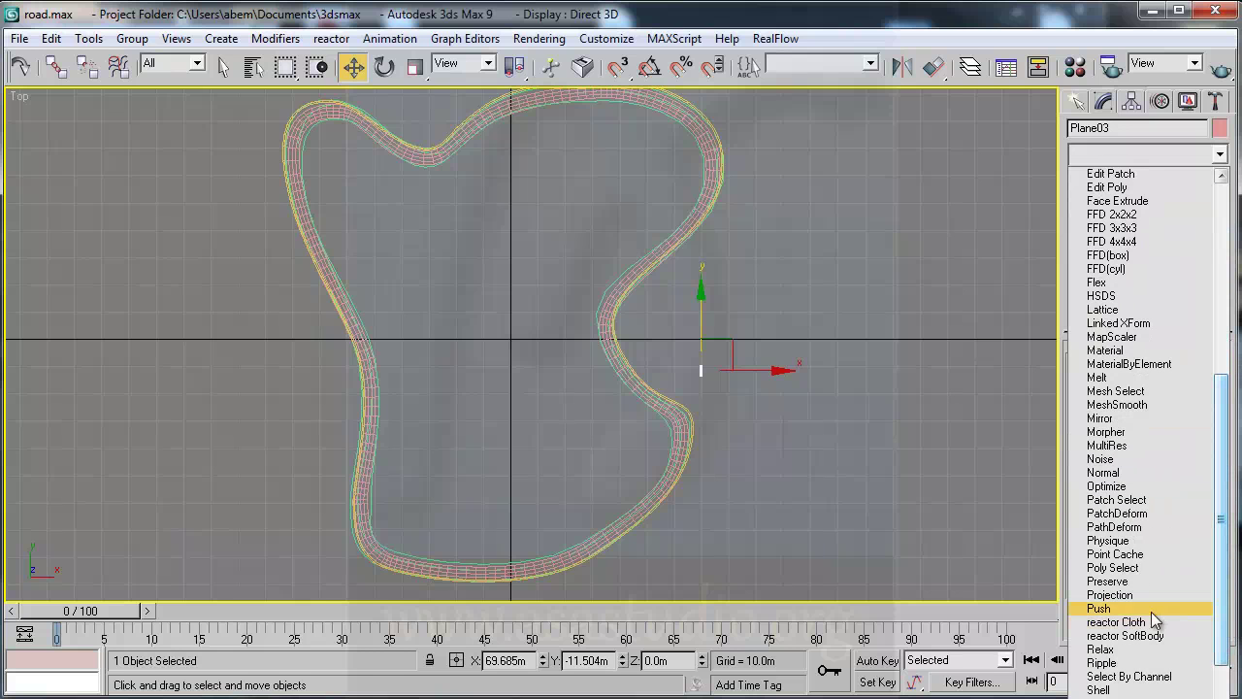
left_click(1133, 528)
left_click(1139, 403)
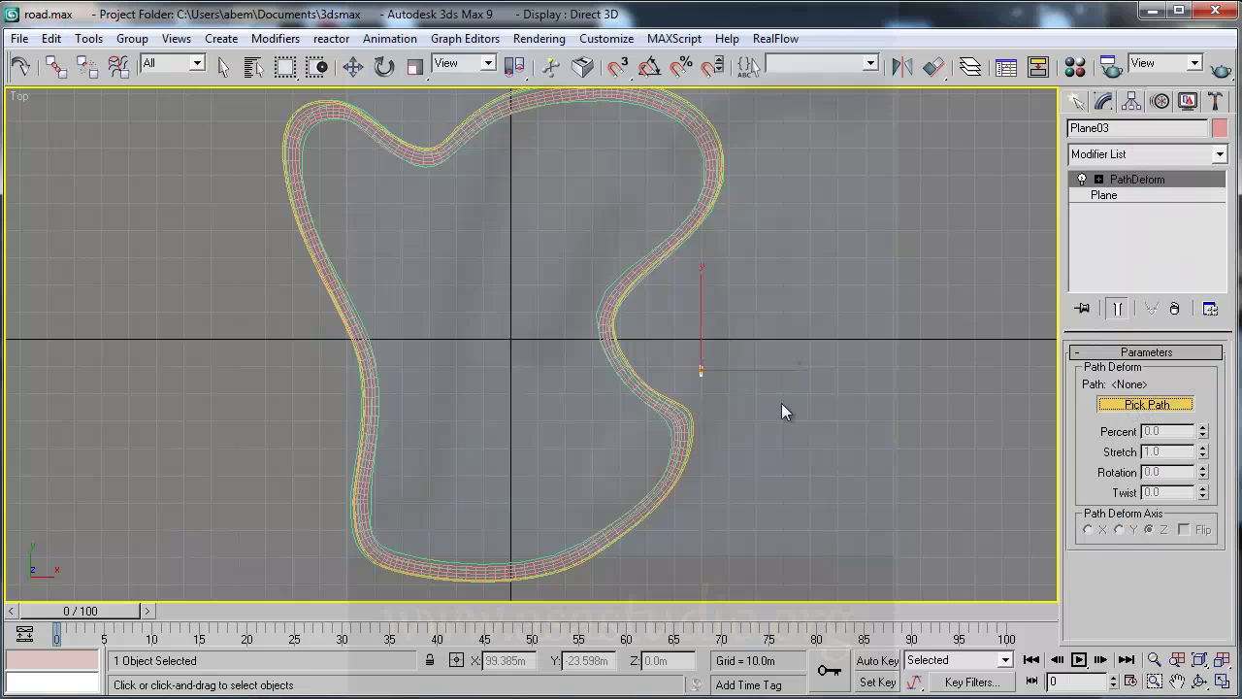
Use RoadInner as Plane03's deformation path and stretch it to about 145.5.
key("h")
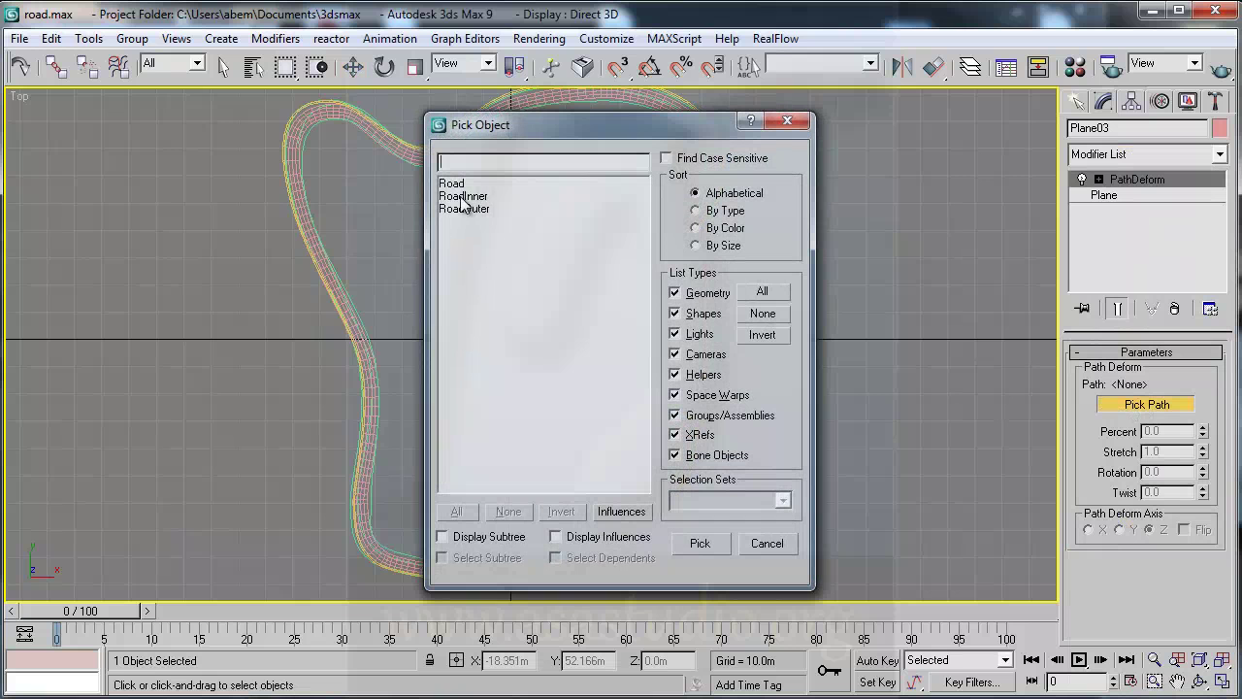
left_click(463, 198)
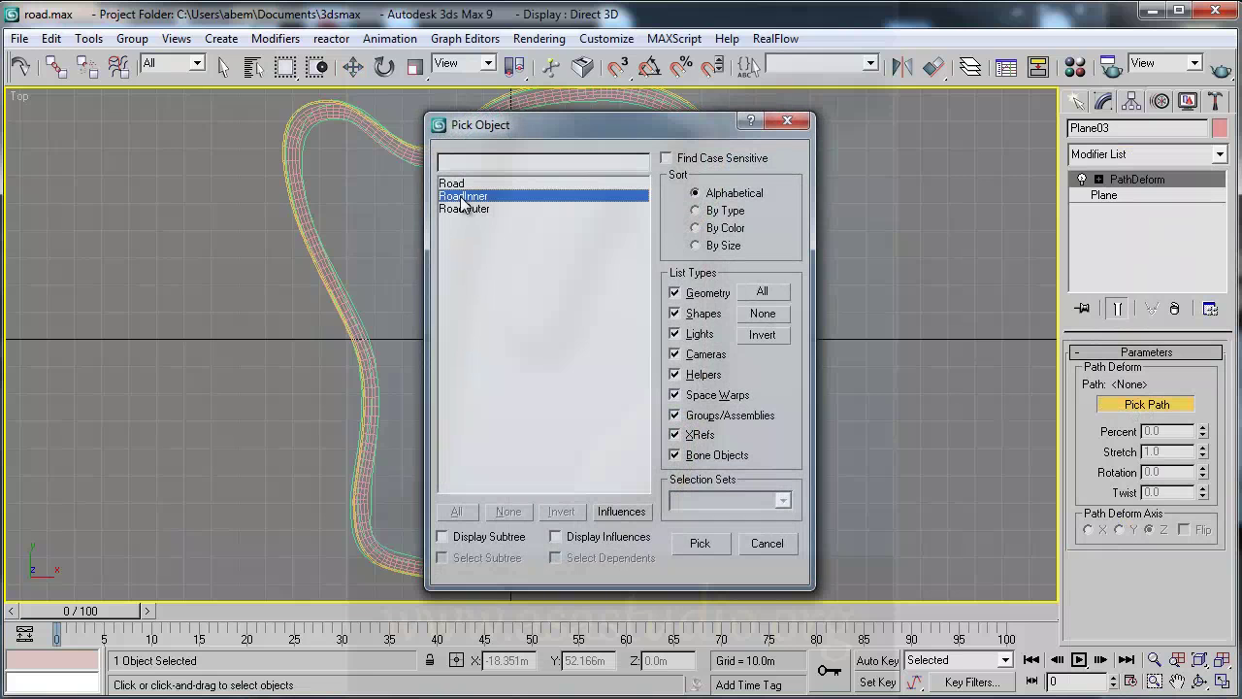
left_click(698, 545)
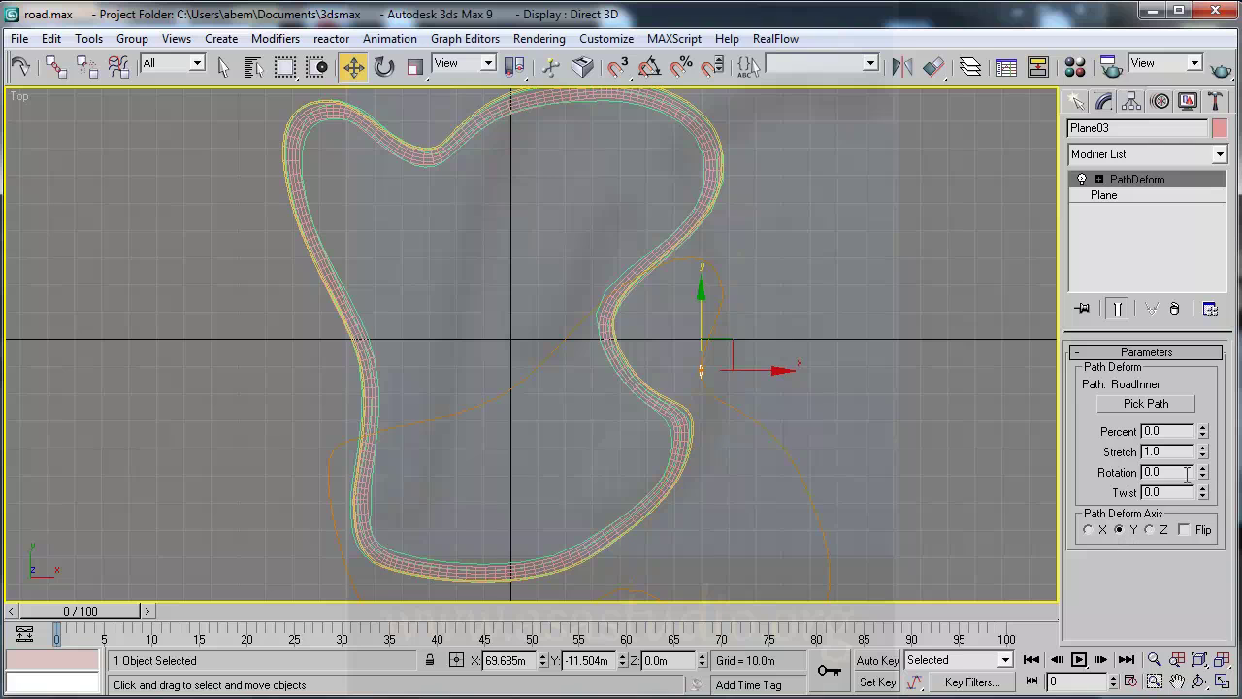
left_click_drag(1207, 405, 1203, 682)
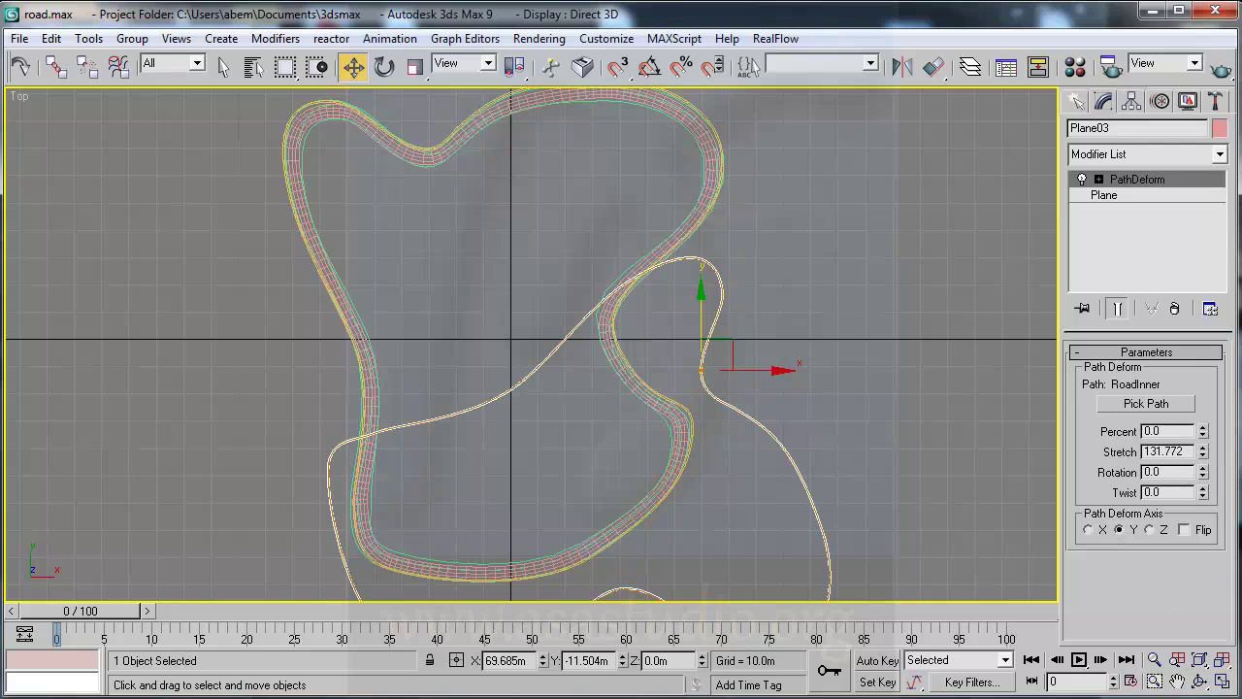
left_click(1177, 681)
left_click_drag(626, 580, 632, 412)
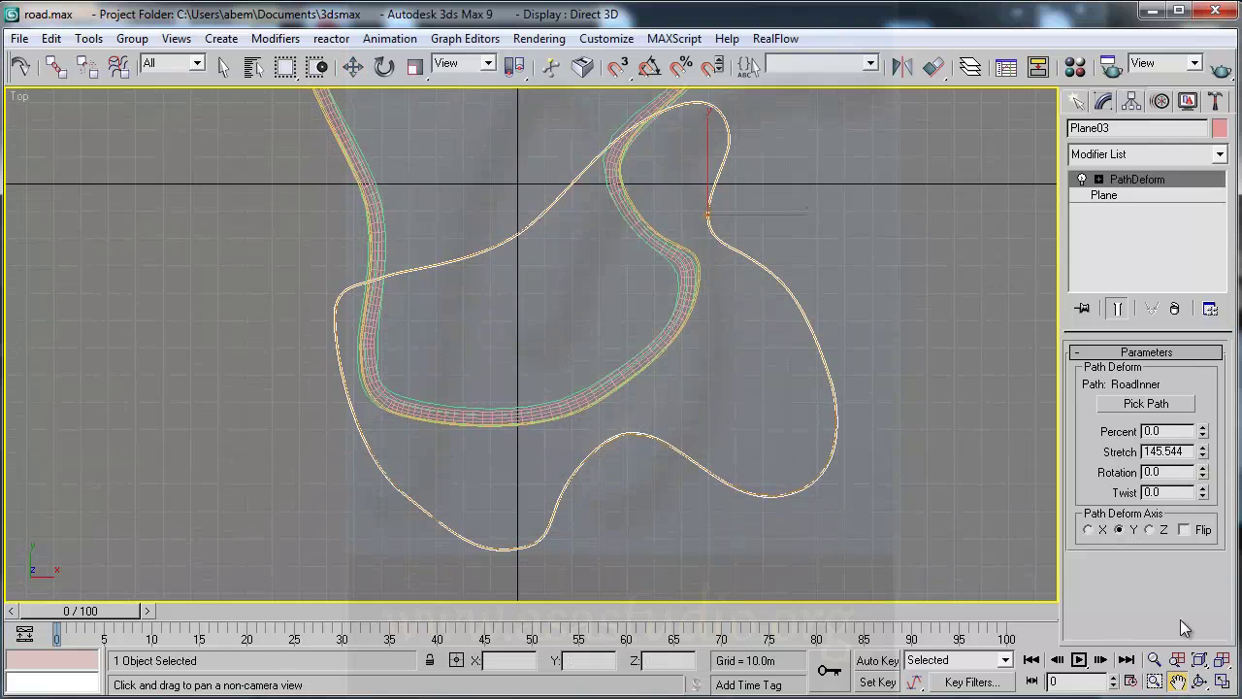
Zoom onto the gap and refine the PathDeform stretch to 145.9.
left_click(1154, 681)
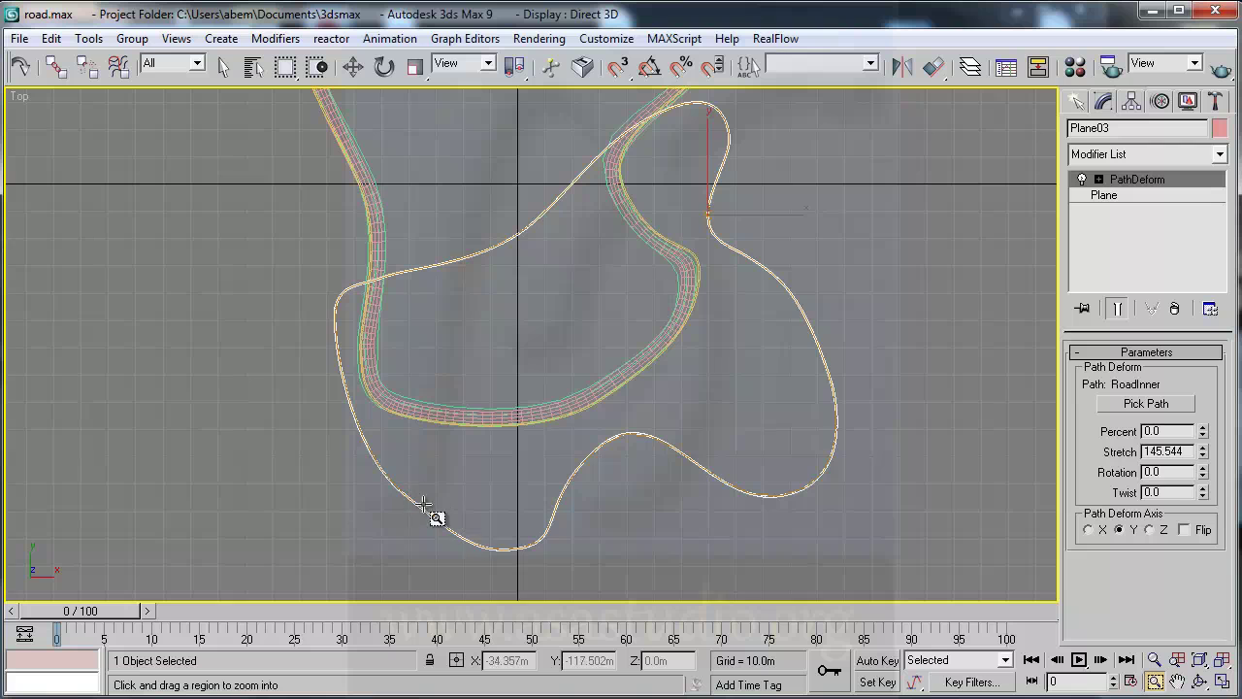
left_click_drag(415, 498, 479, 554)
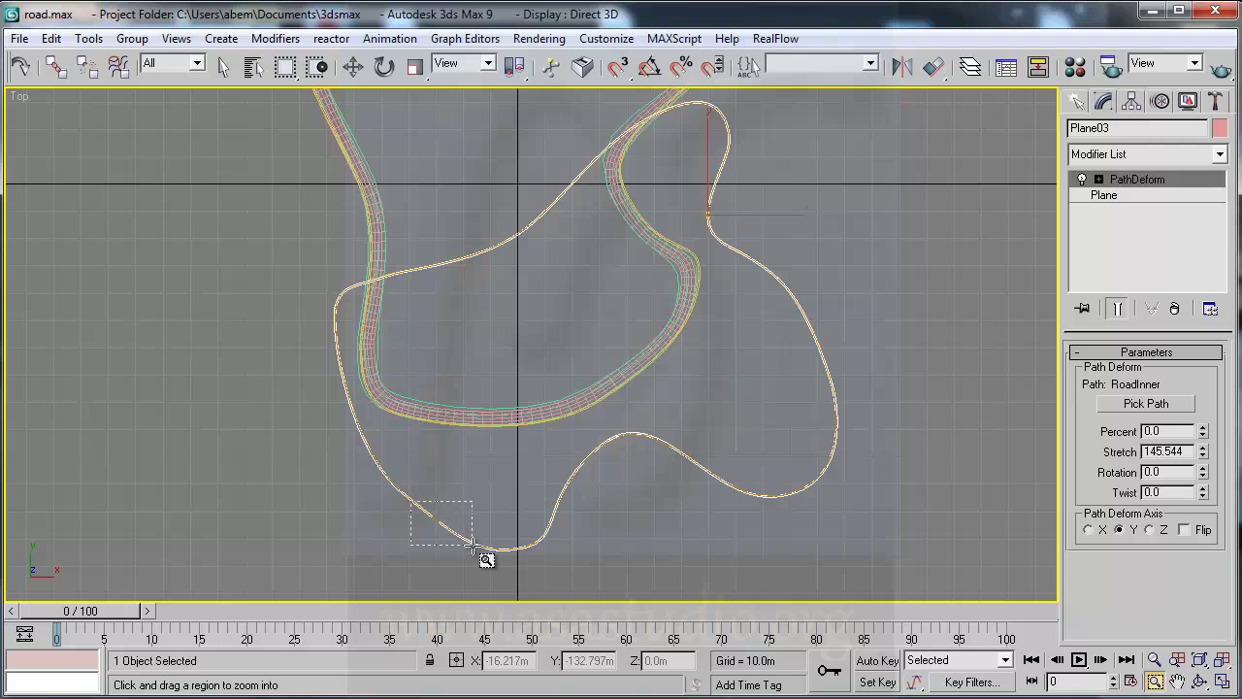
left_click(1188, 471)
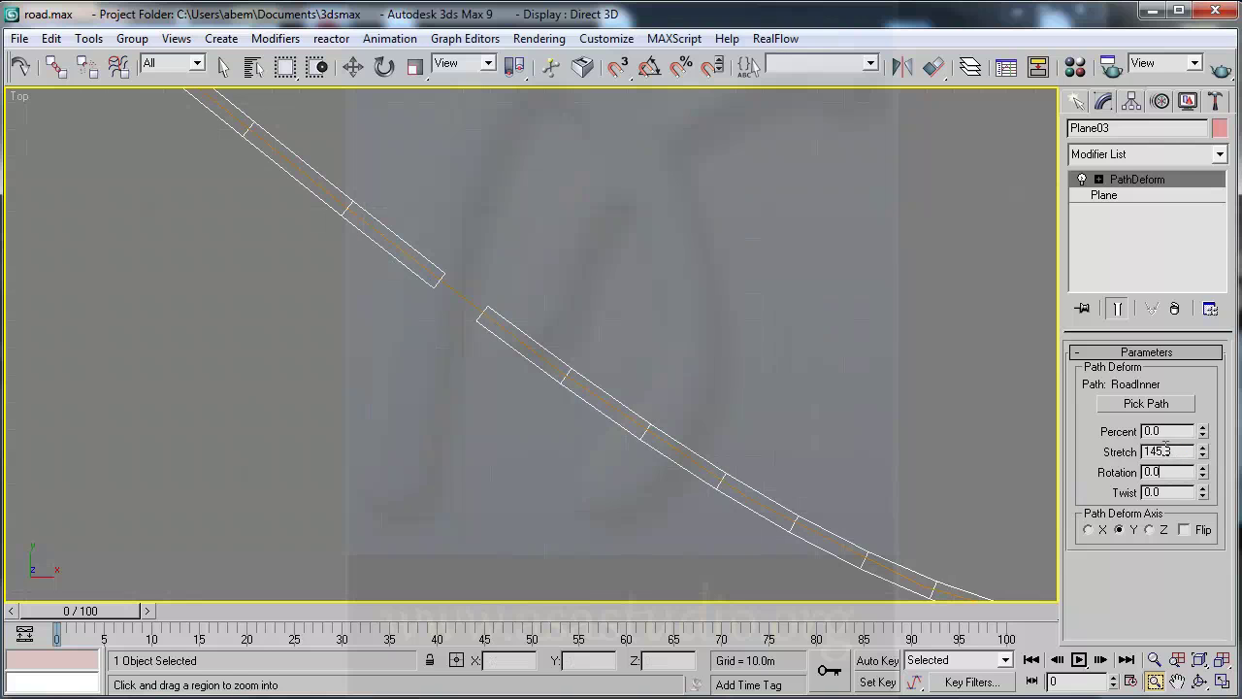
type("9")
key("Return")
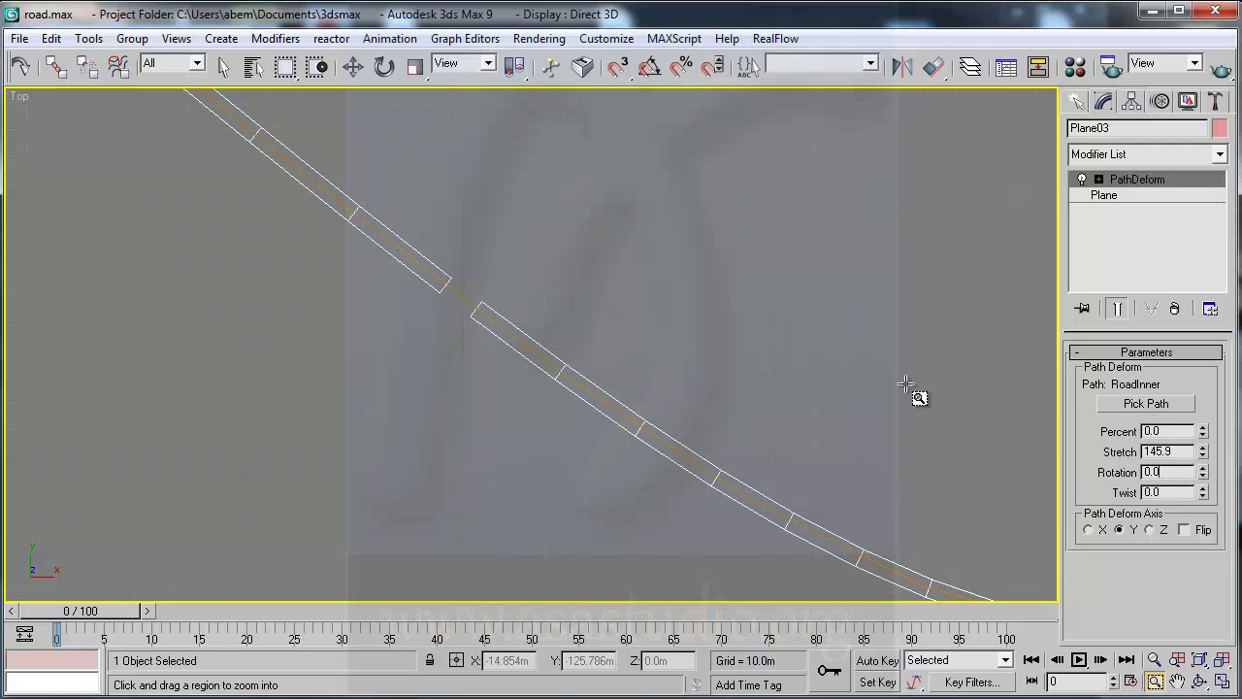
key("w")
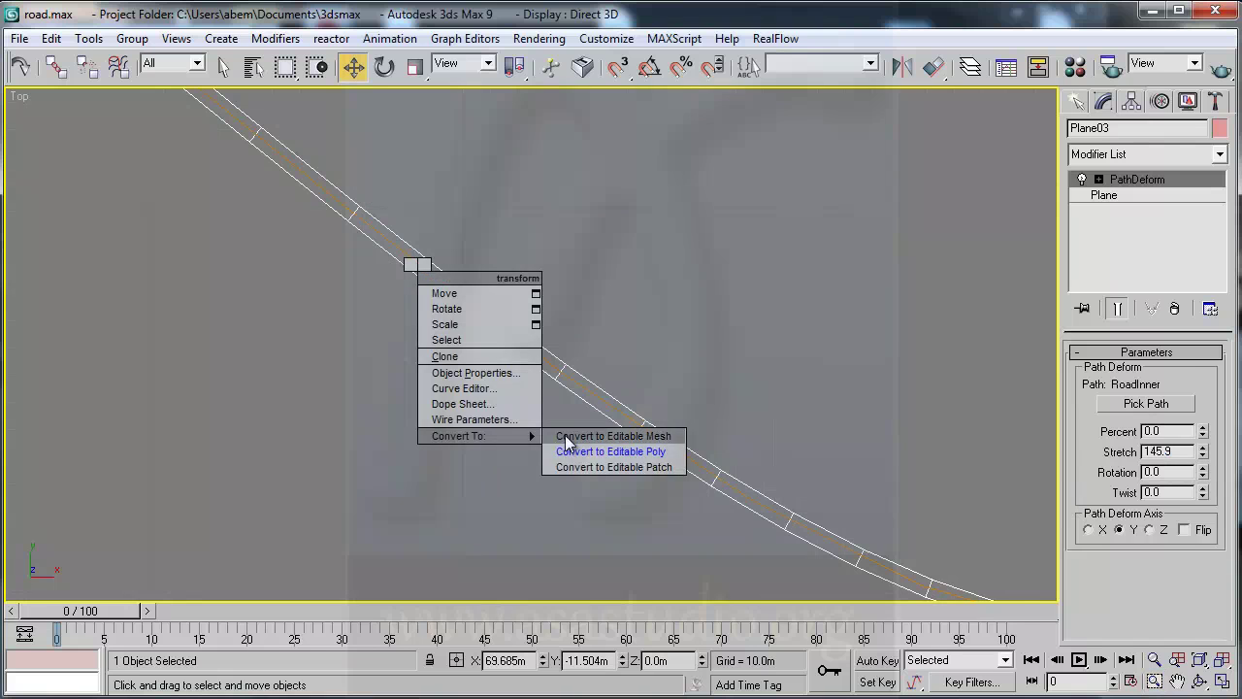
Convert Plane03 to Editable Poly and collapse the first pair of end vertices across the gap.
left_click(598, 452)
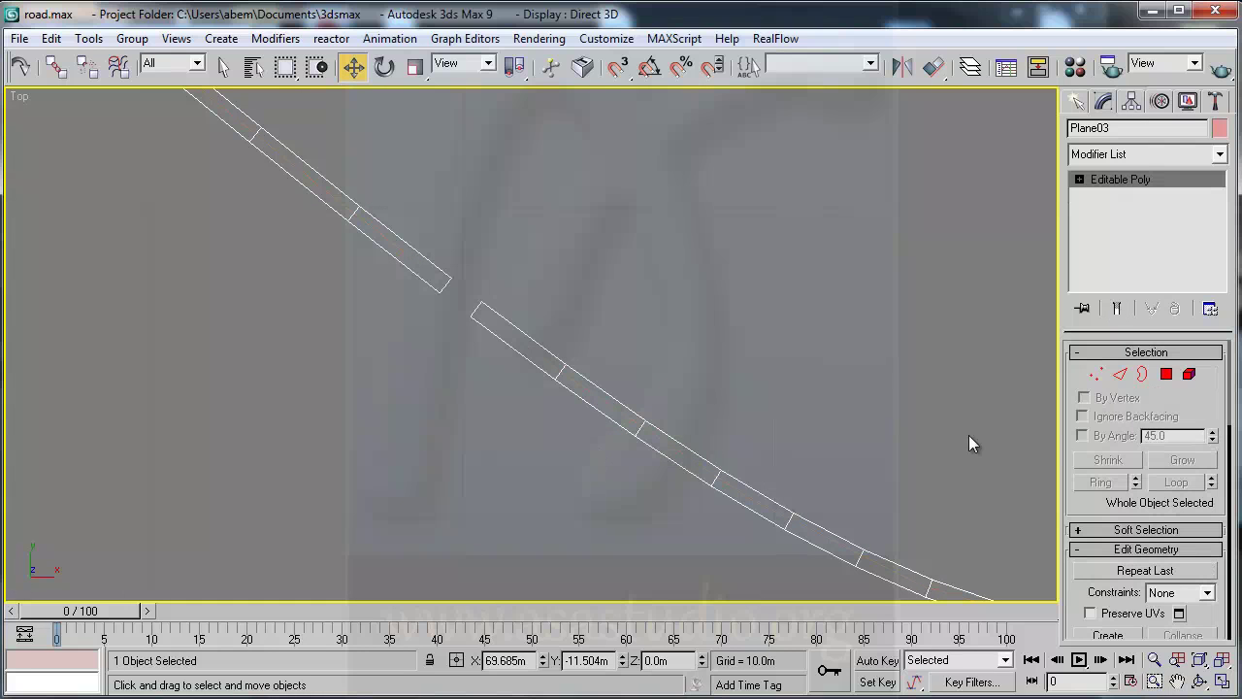
left_click(1099, 376)
left_click(449, 277)
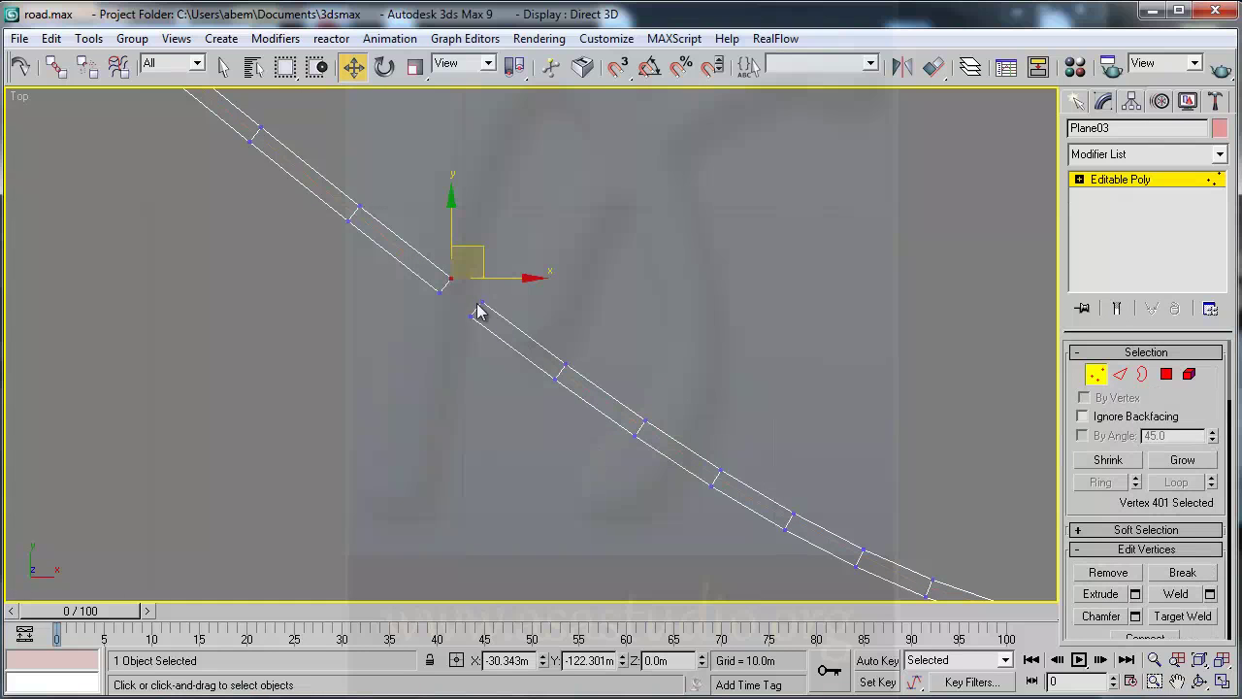
left_click(481, 302, "ctrl")
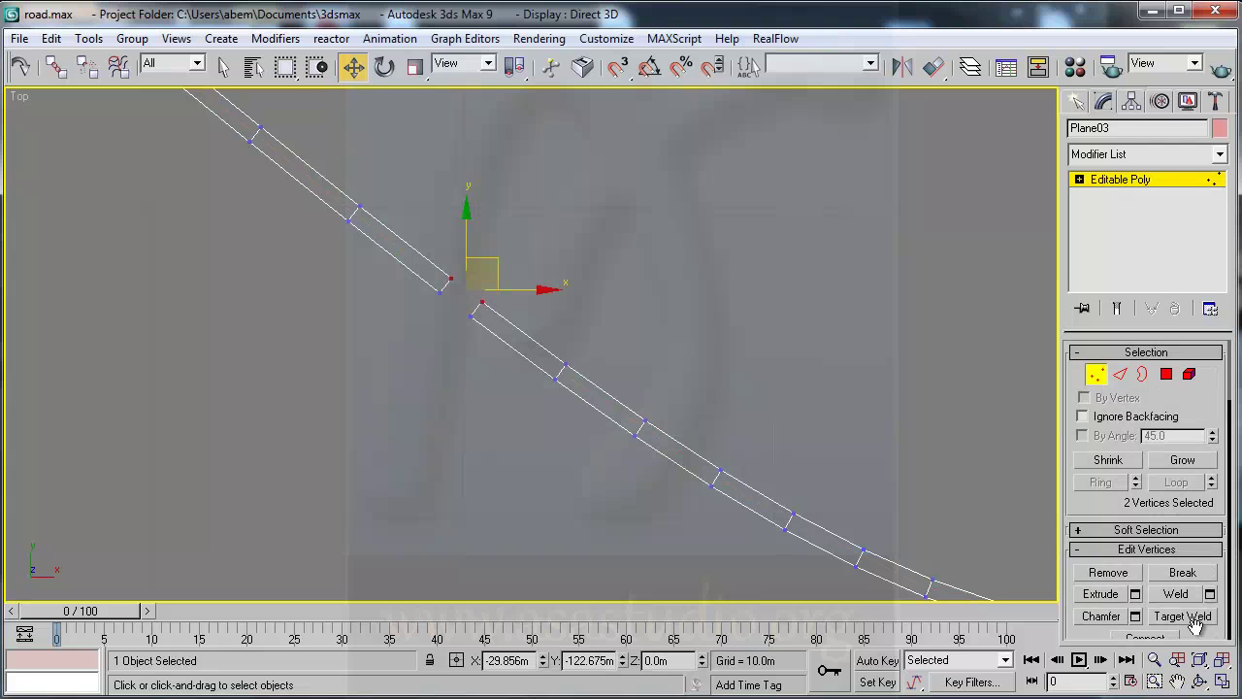
left_click_drag(1221, 630, 1215, 424)
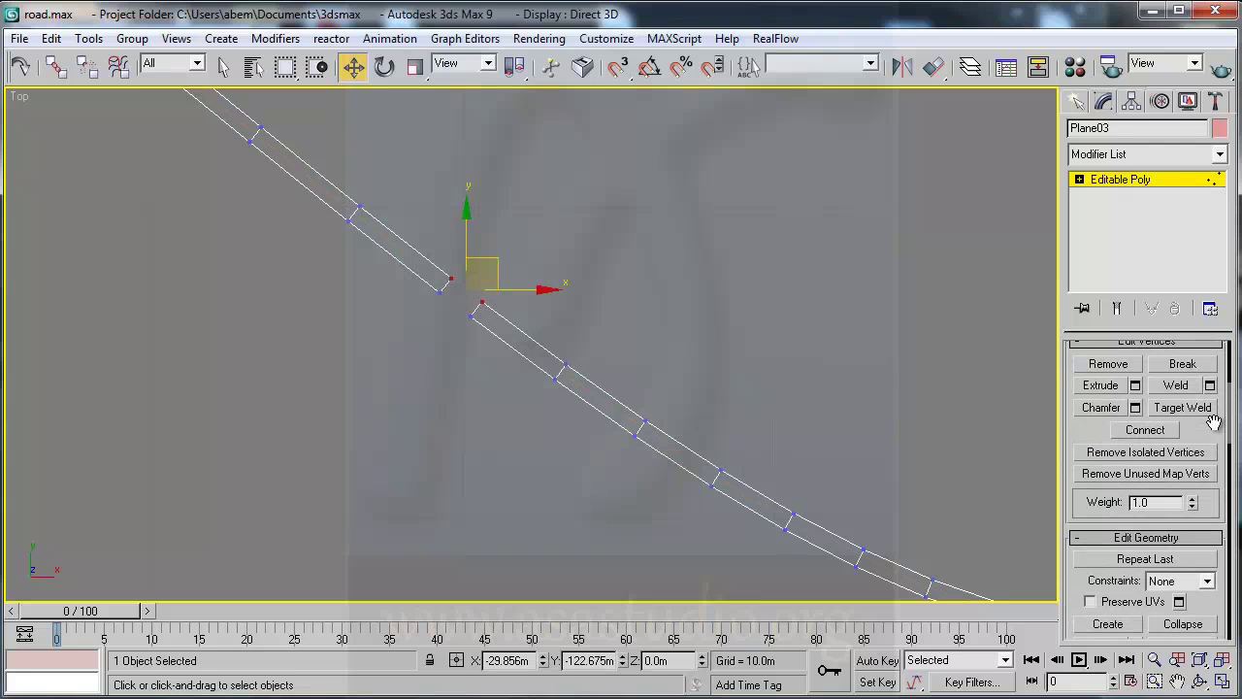
left_click(1184, 624)
Collapse the second end-vertex pair, leave vertex mode, and zoom to the whole circuit.
left_click(439, 291)
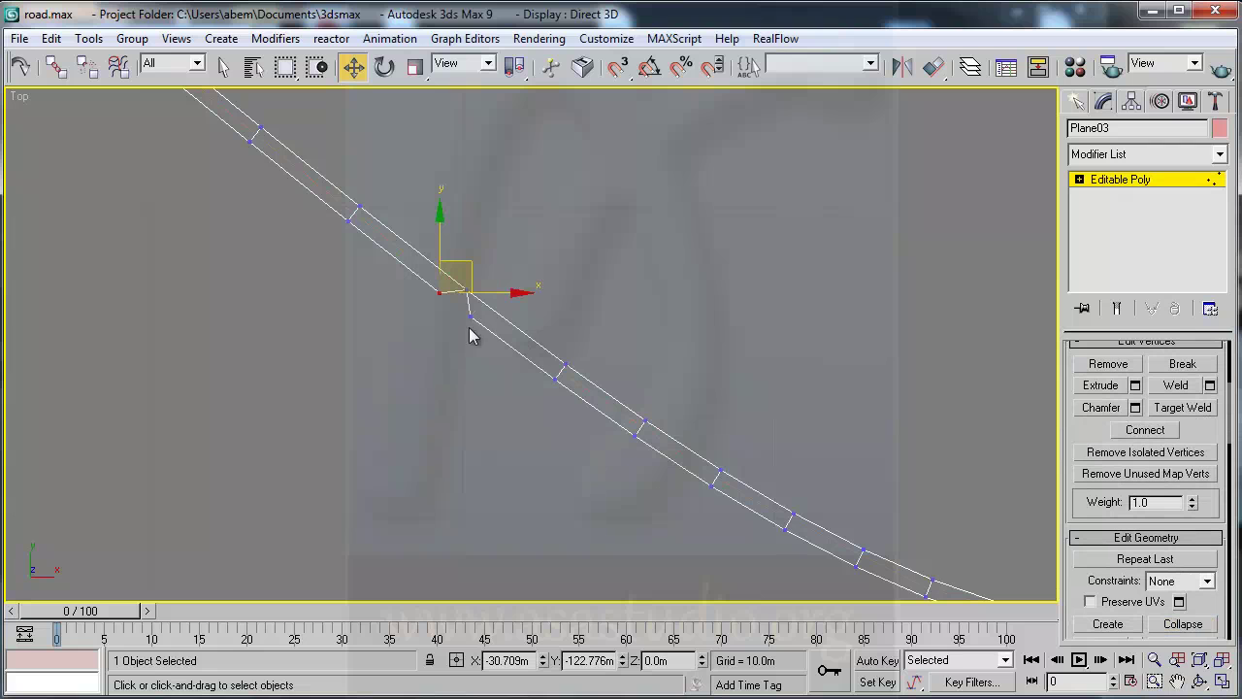
left_click(470, 315, "ctrl")
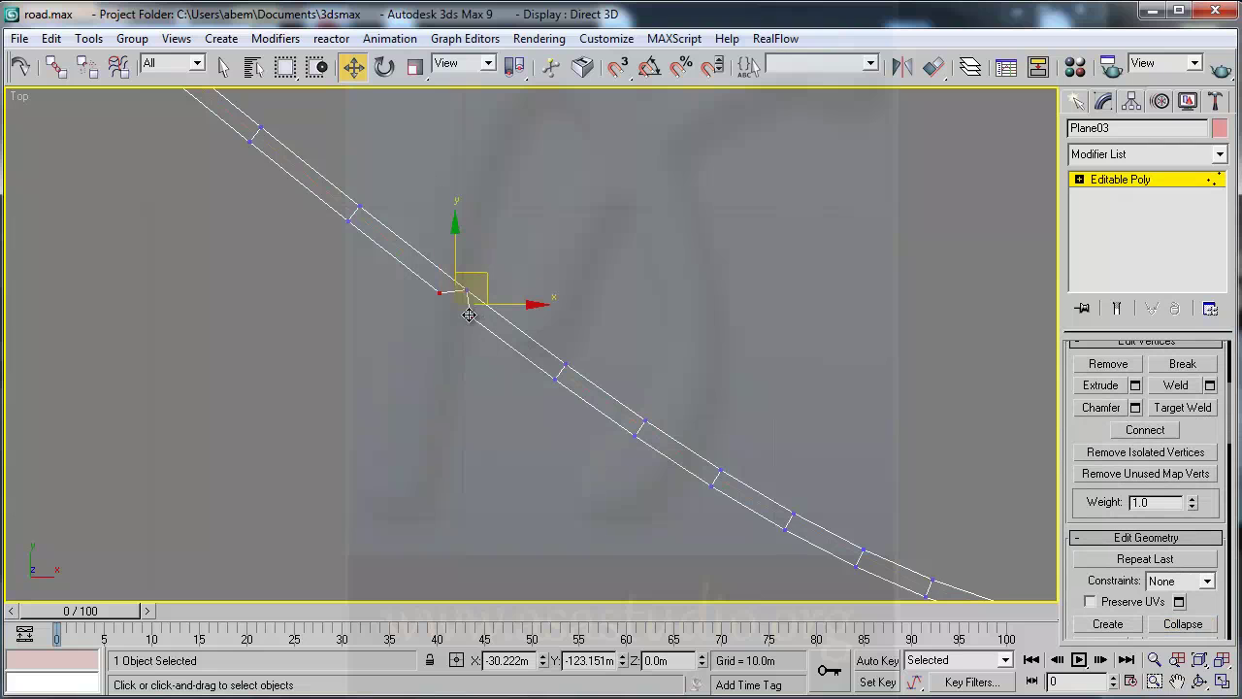
left_click(1178, 625)
left_click(1111, 180)
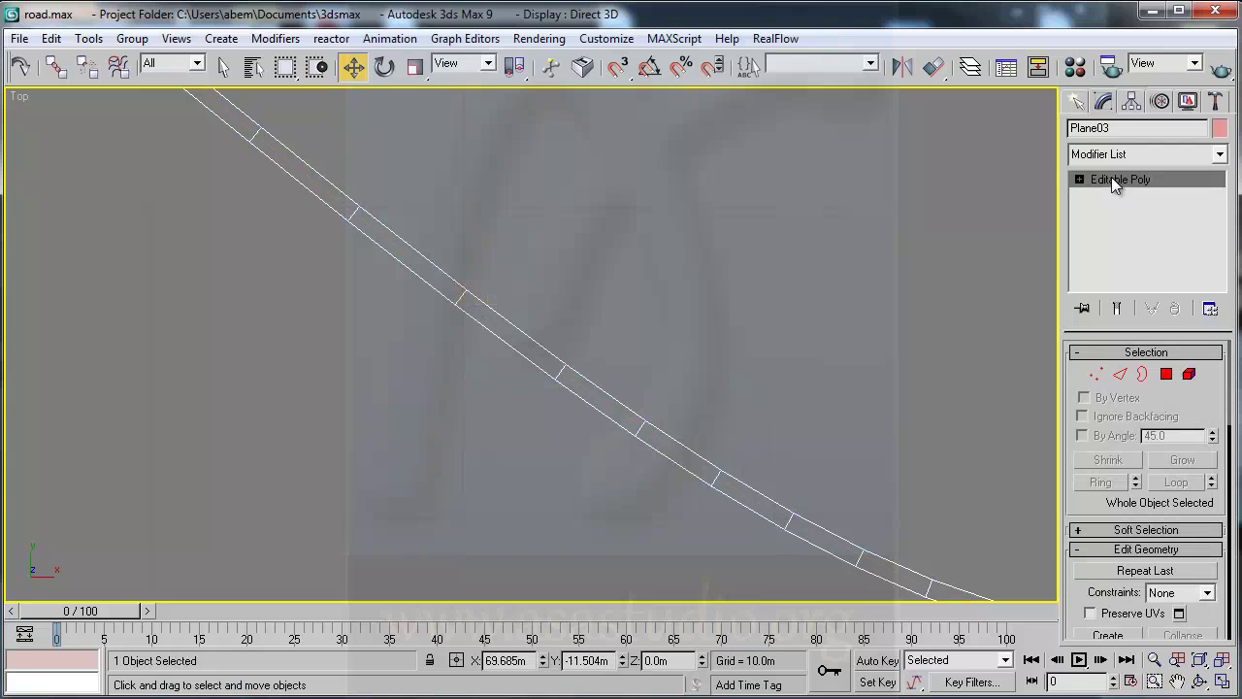
left_click(1199, 660)
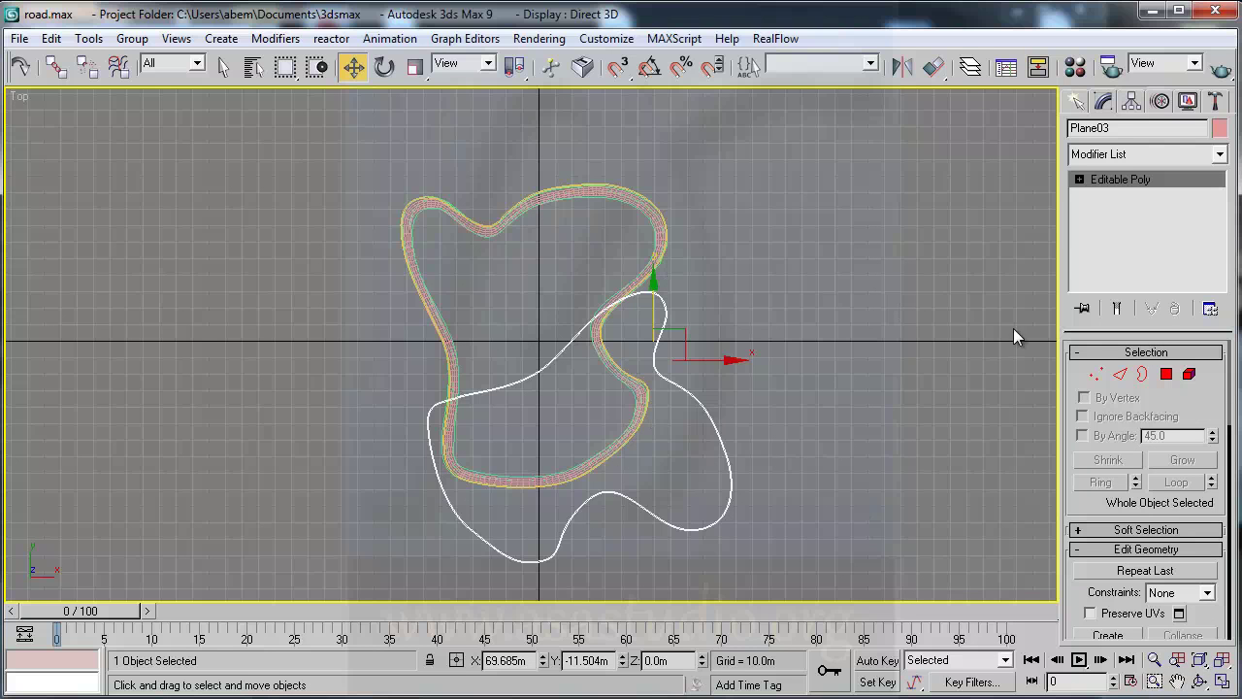
Center Plane03's pivot on the object using Affect Pivot Only.
left_click(1131, 101)
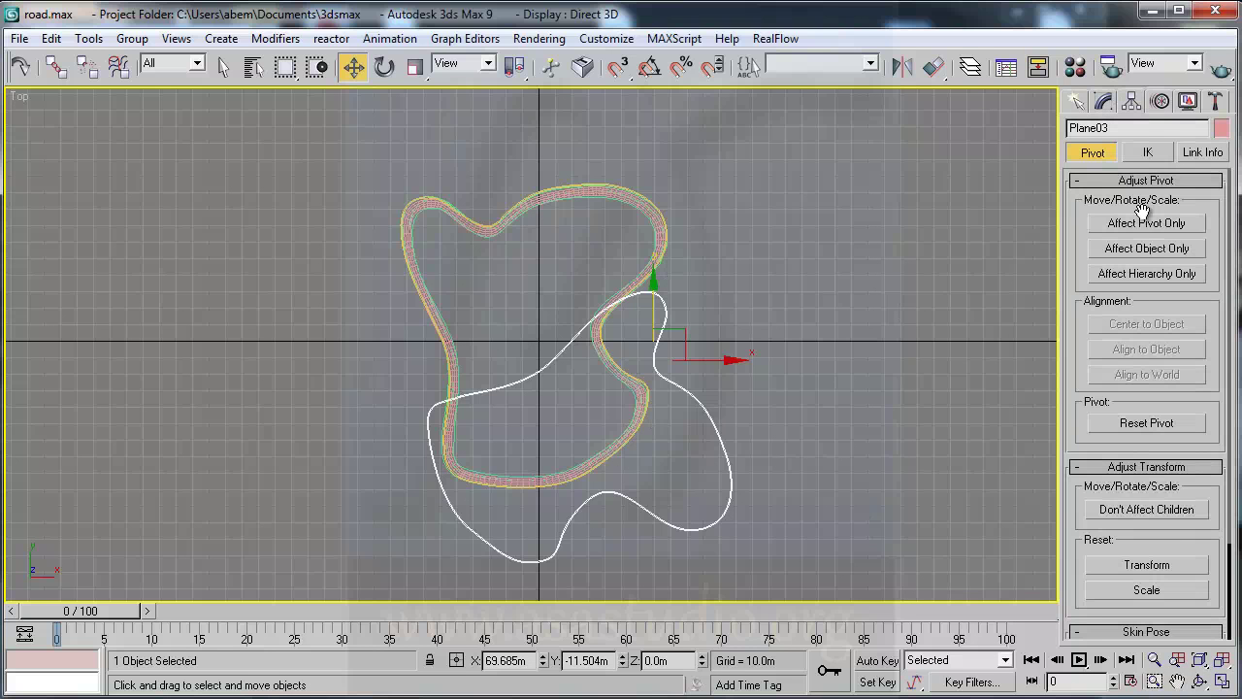
left_click(1142, 222)
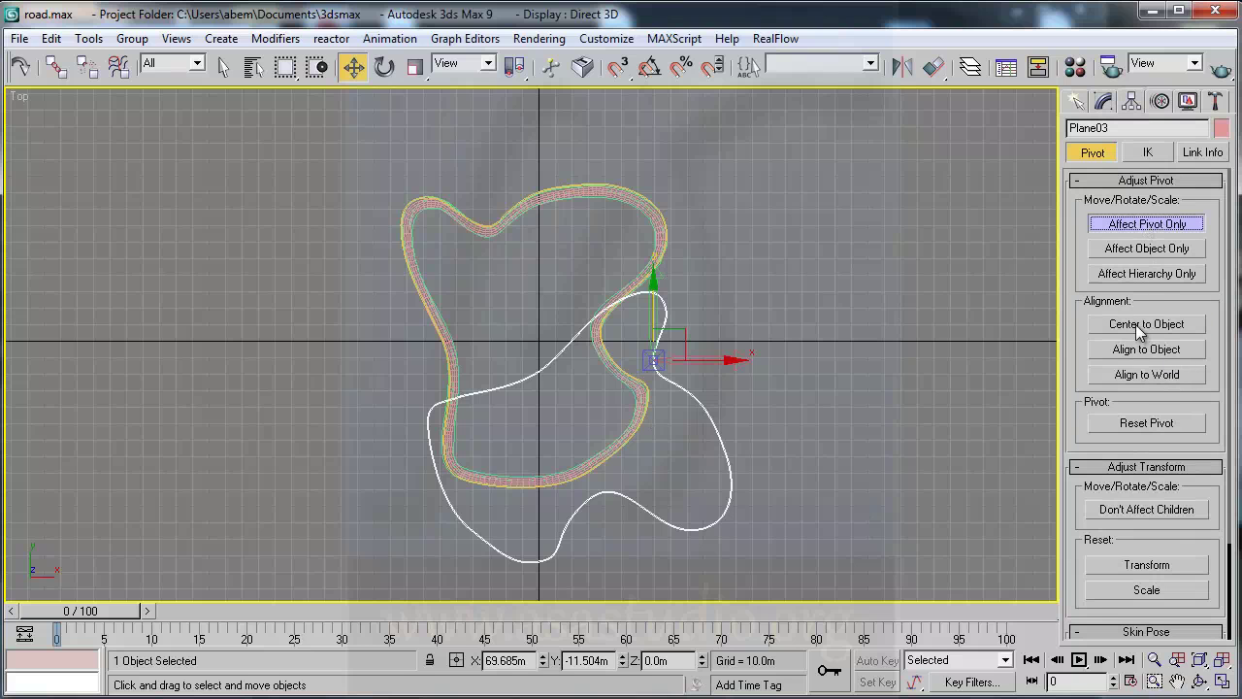
left_click(1135, 324)
left_click(1137, 226)
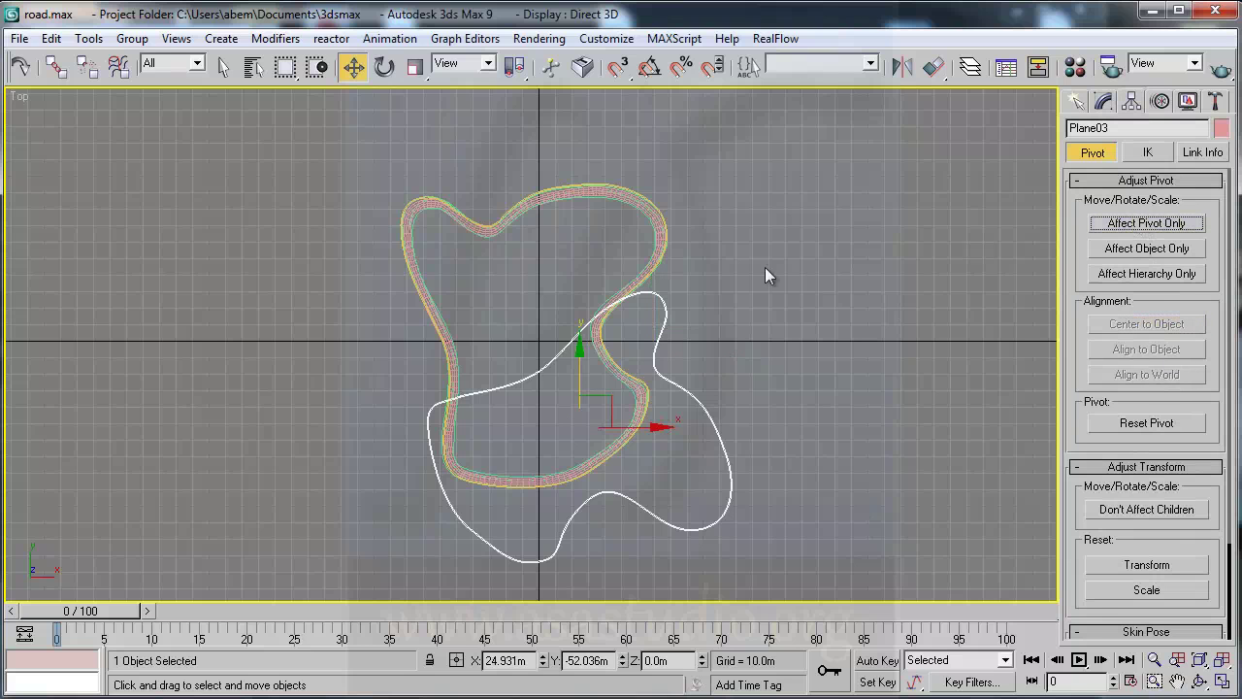
Move Plane03 to X 0, Y 0 through the Move Type-In dialog.
right_click(353, 77)
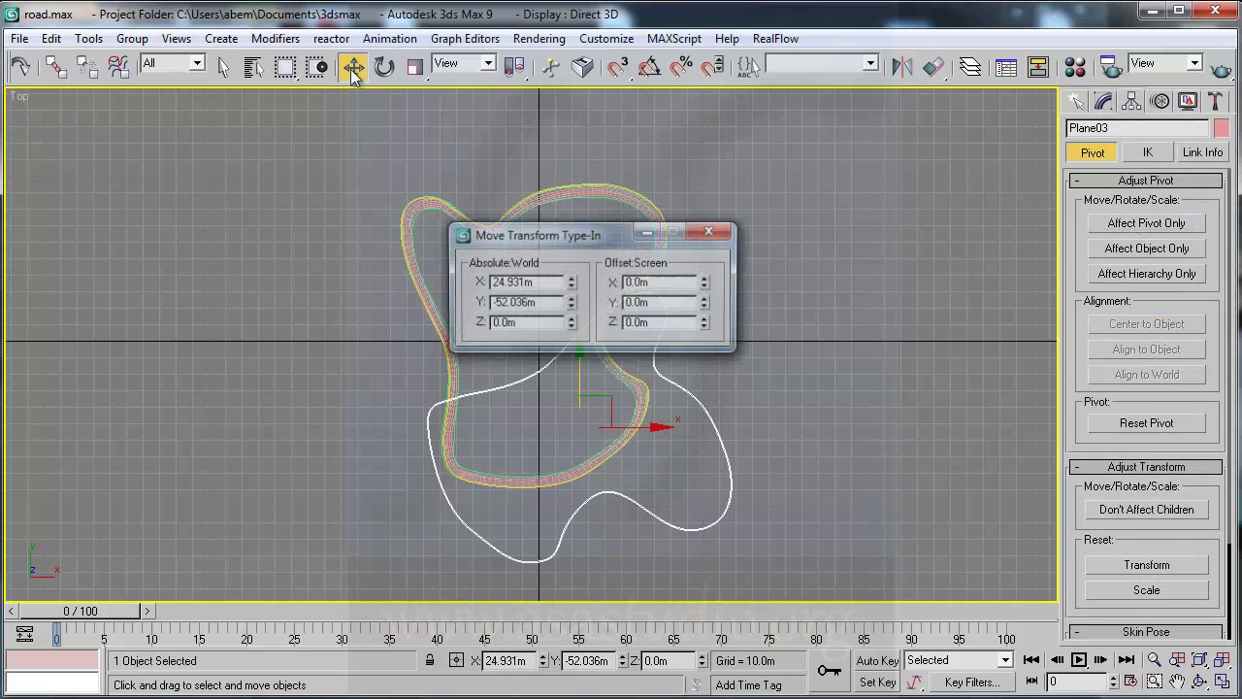
double_click(546, 282)
type("0")
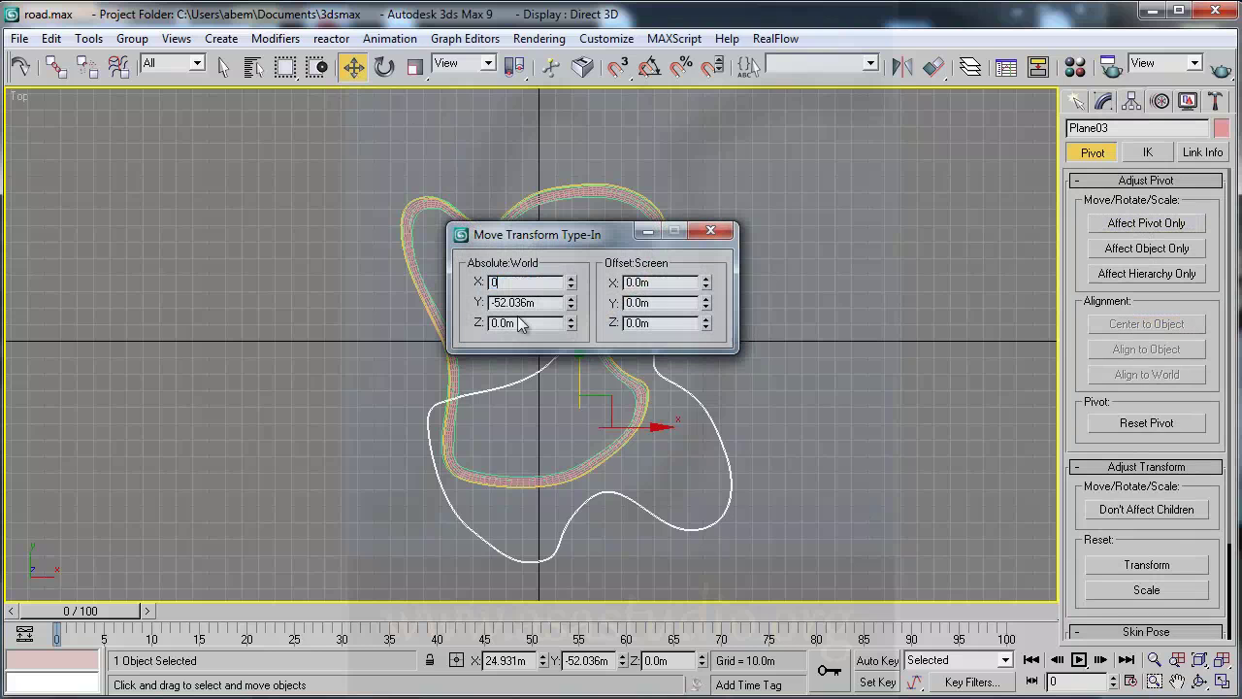
double_click(553, 302)
type("0")
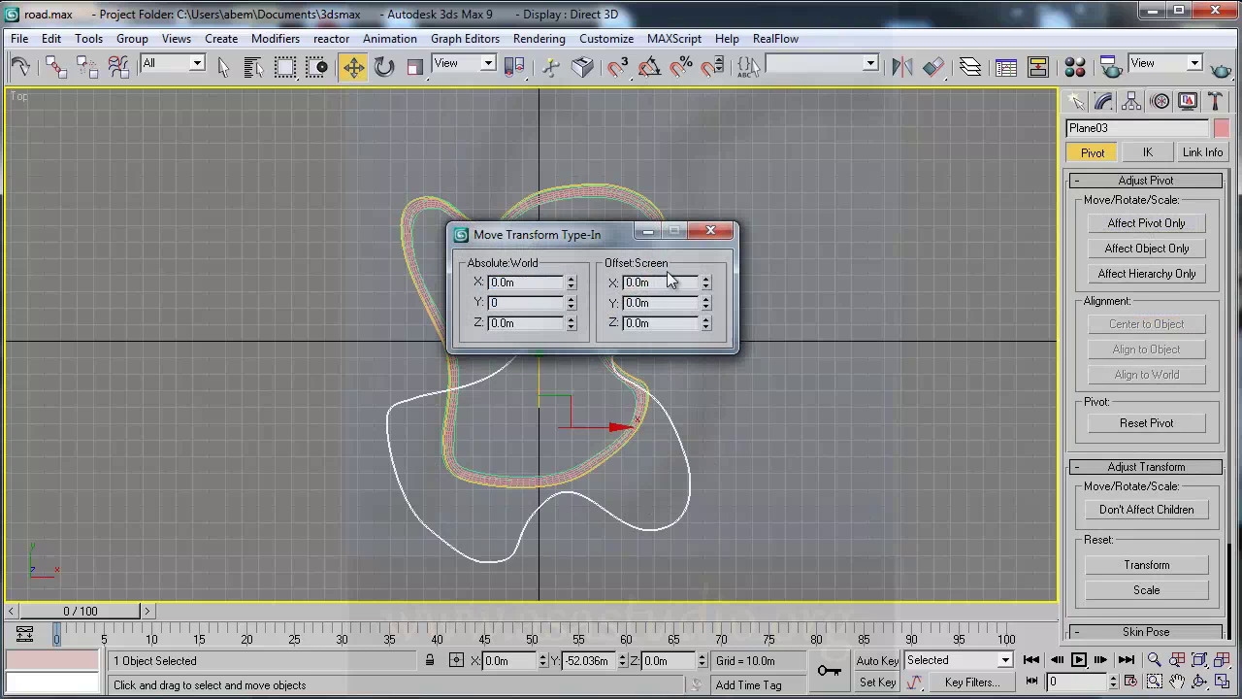
double_click(541, 281)
left_click(709, 231)
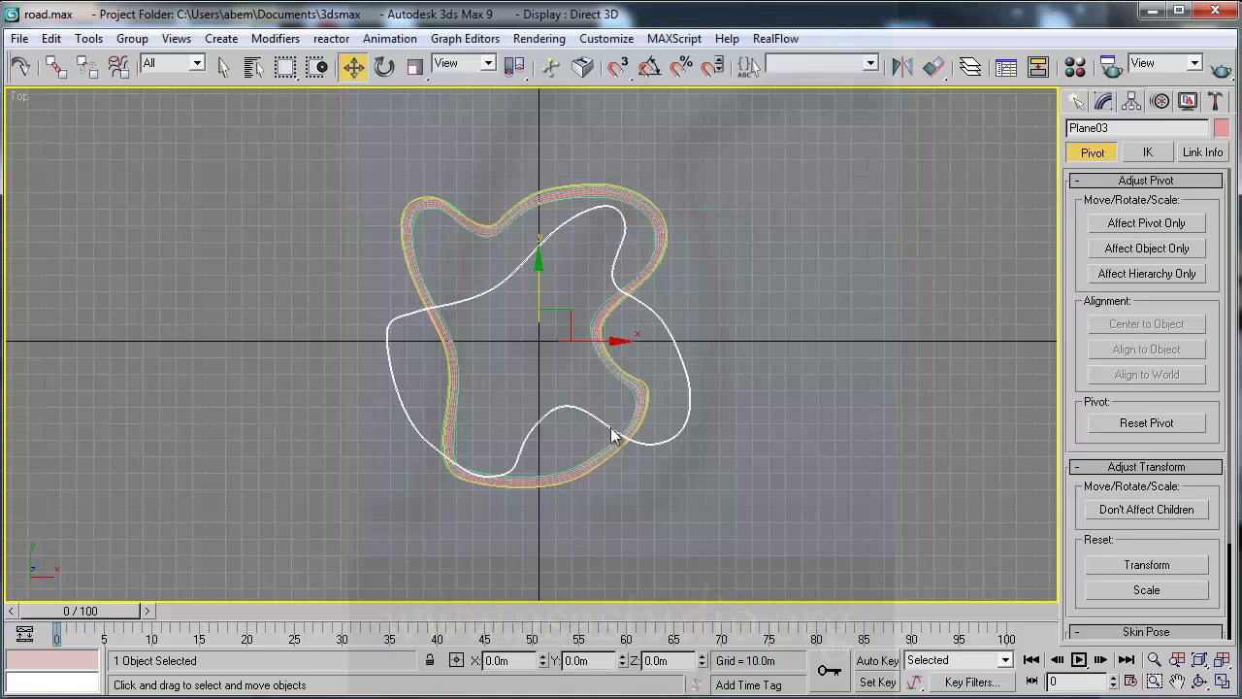
Rotate Plane03 about 73° around Z and move it up-left onto the road outline.
left_click(384, 66)
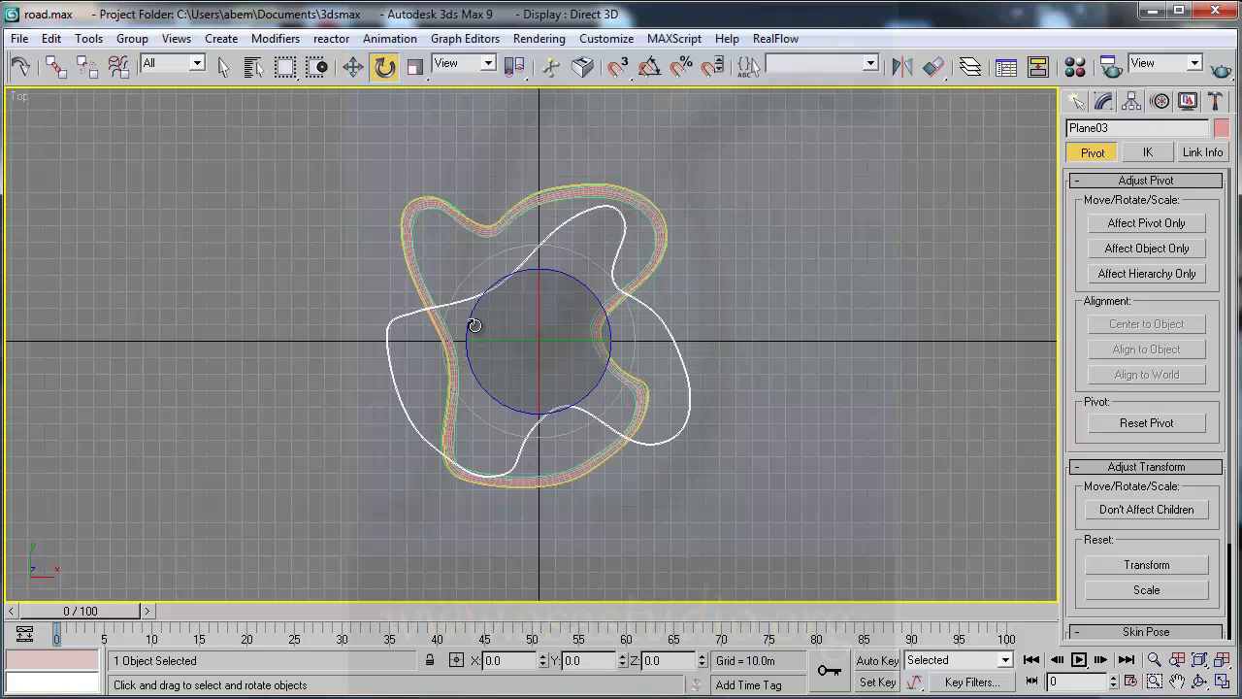
left_click_drag(470, 323, 490, 461)
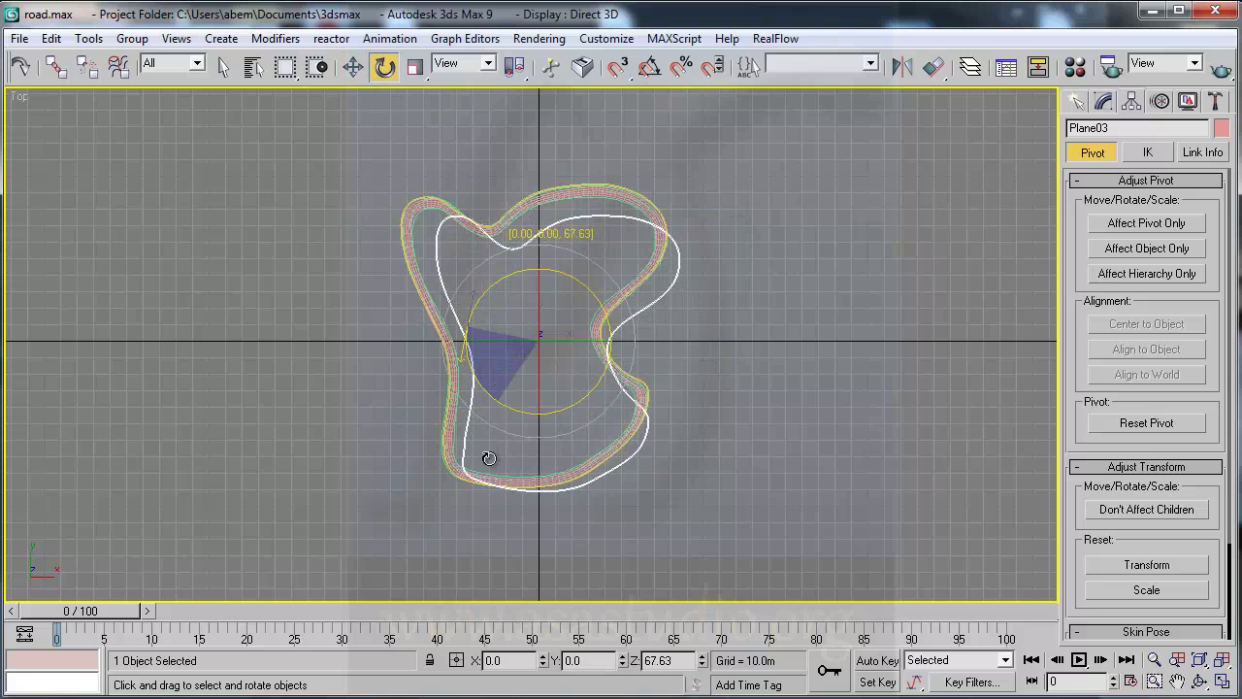
left_click_drag(490, 461, 503, 478)
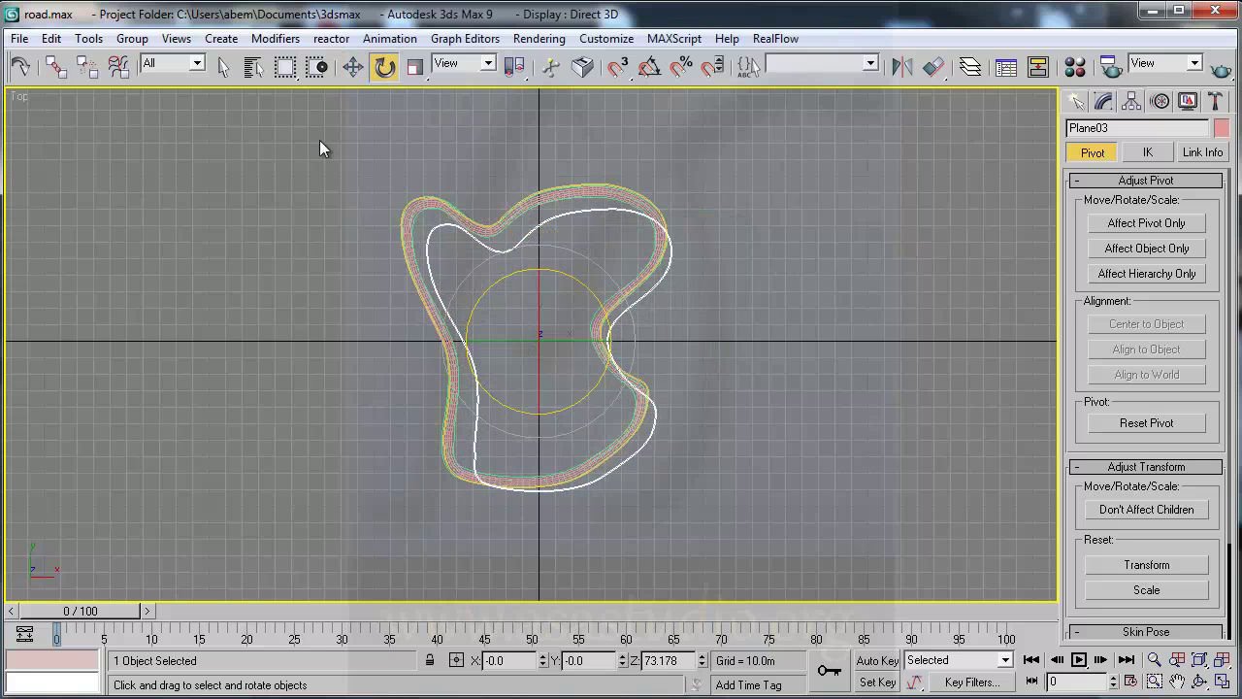
left_click(351, 67)
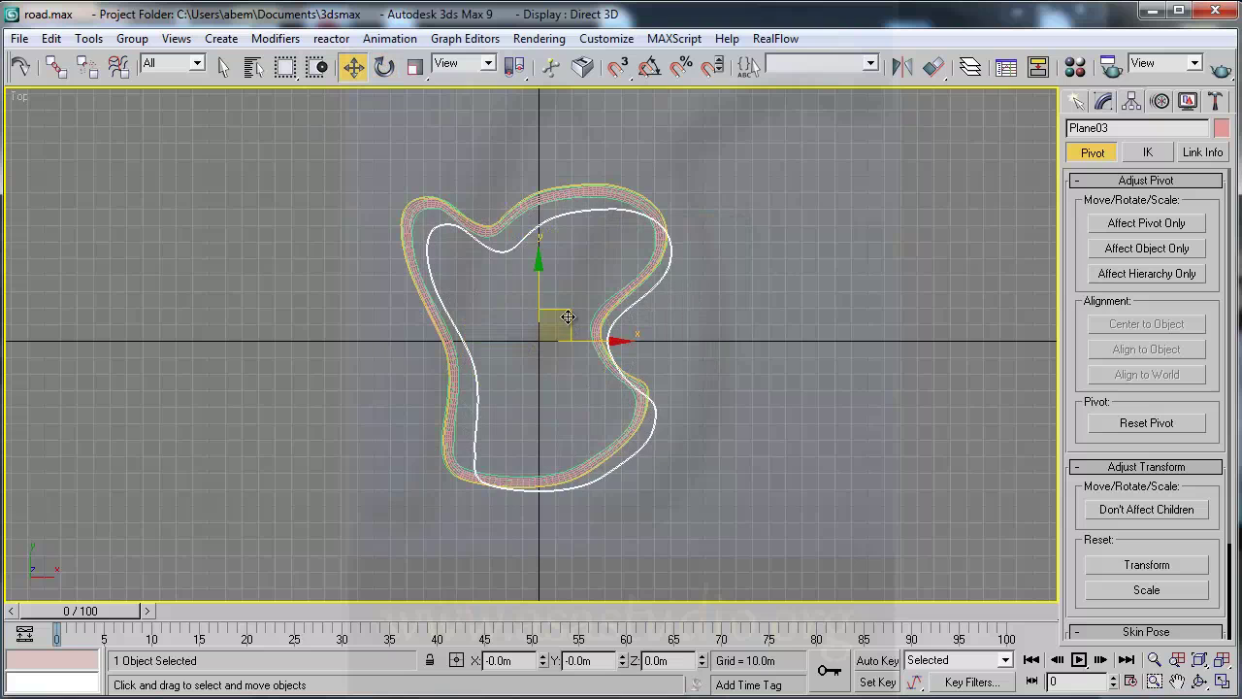
left_click_drag(567, 316, 553, 299)
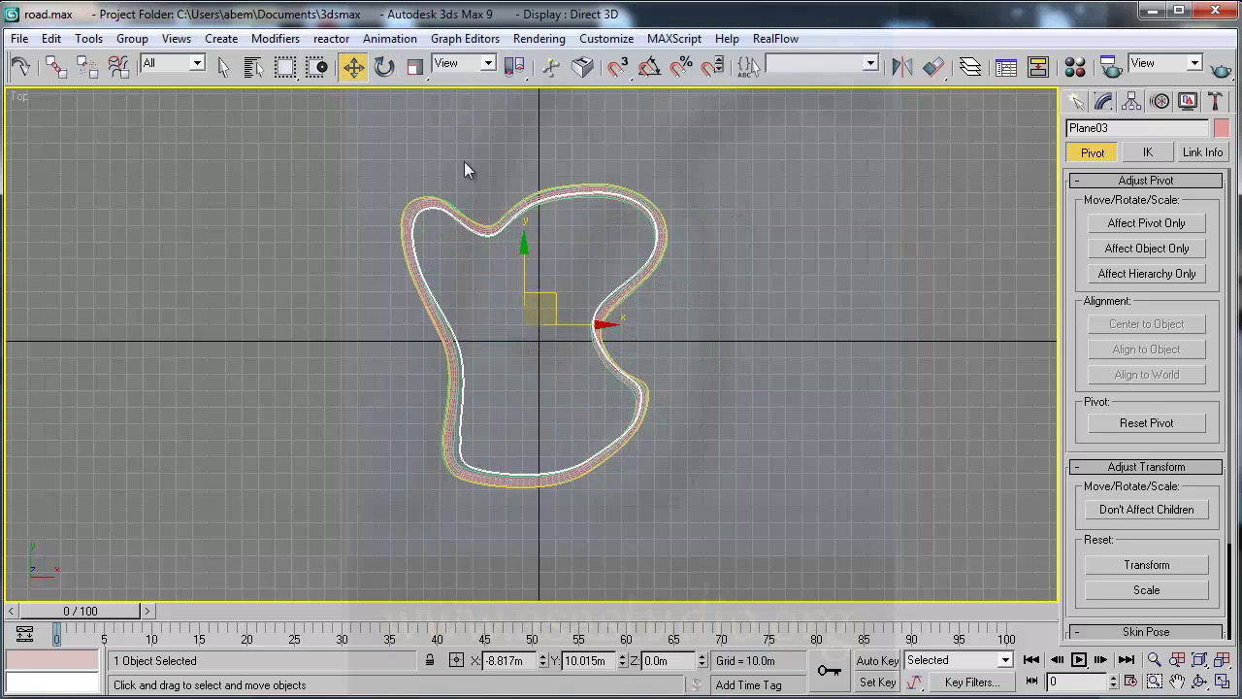
Rotate Plane03 back to about 71.7° and nudge it into alignment.
left_click(384, 66)
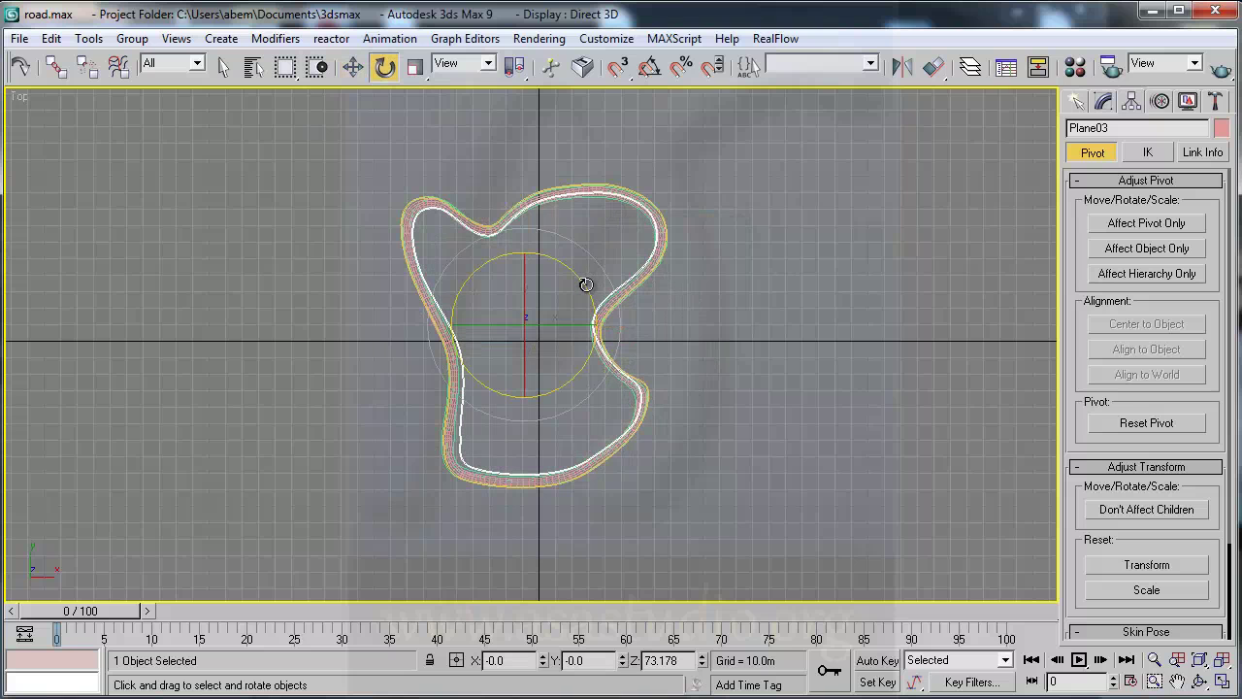
left_click_drag(586, 285, 585, 283)
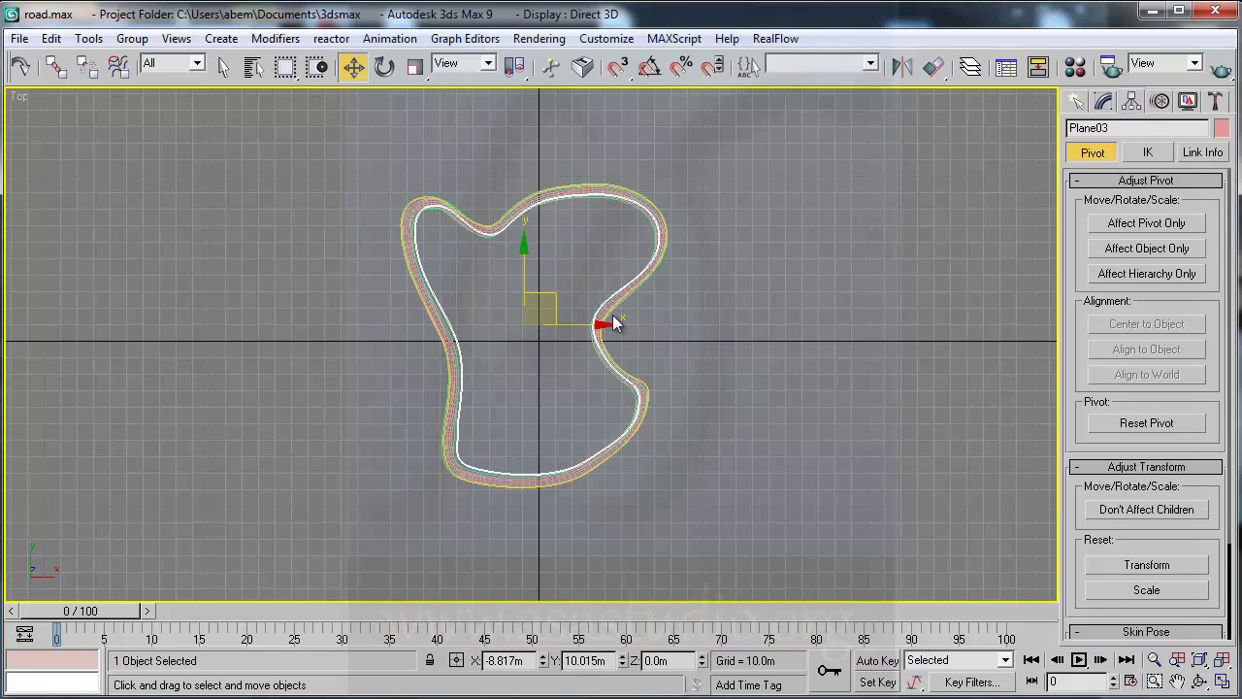
left_click_drag(606, 324, 602, 323)
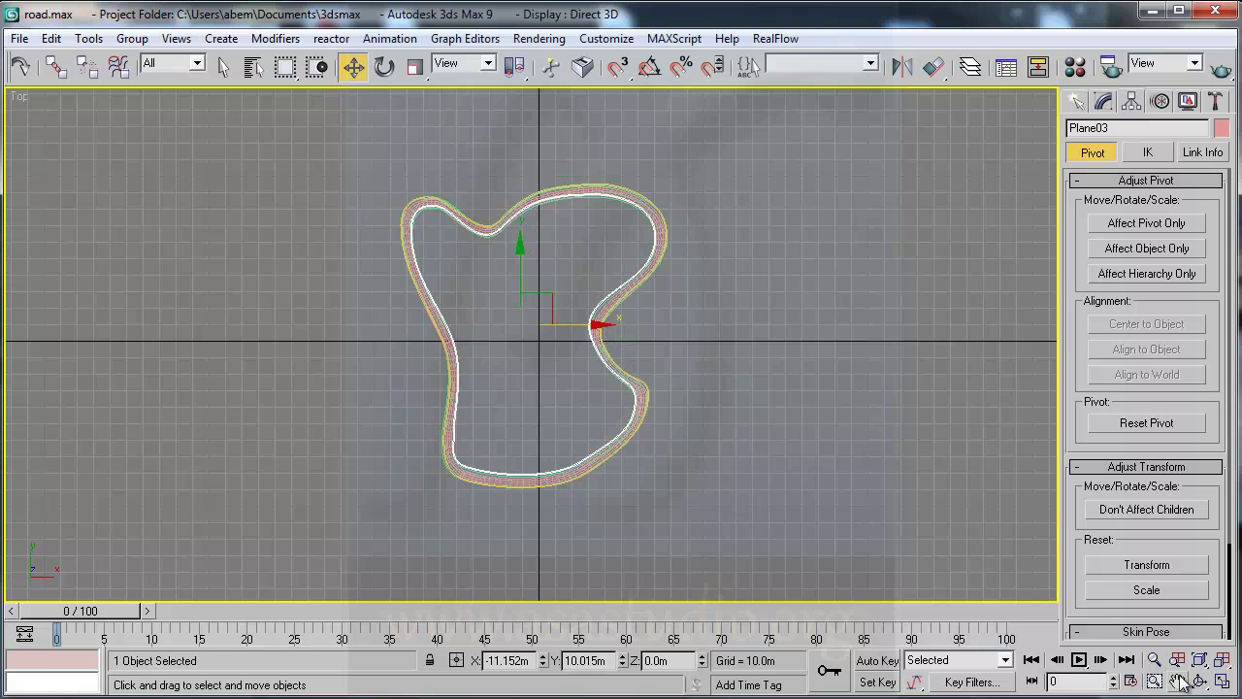
left_click(1153, 658)
left_click_drag(930, 513, 908, 448)
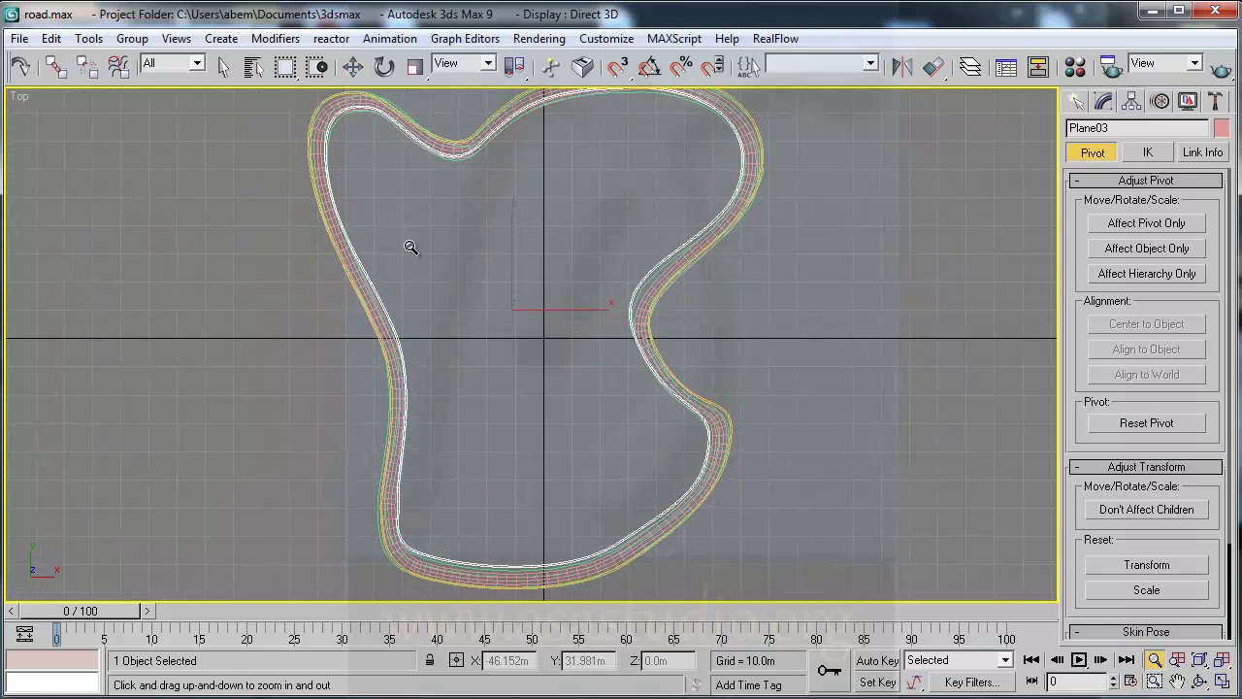
left_click(352, 68)
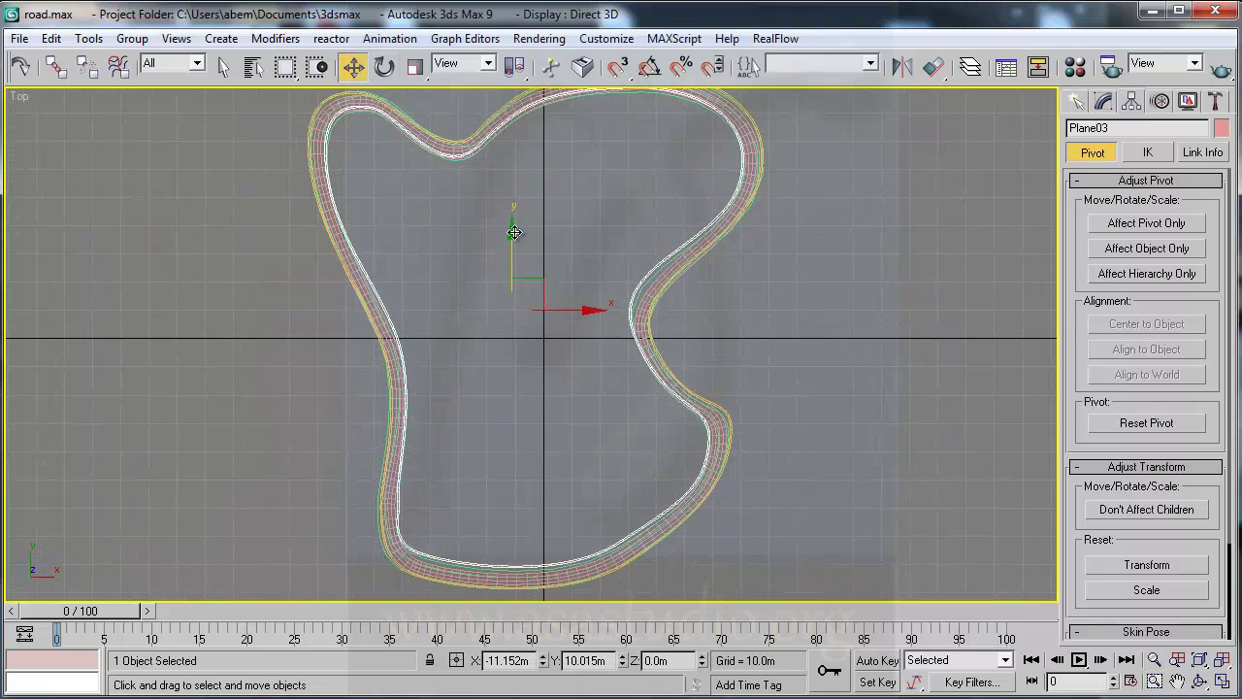
left_click_drag(514, 232, 515, 237)
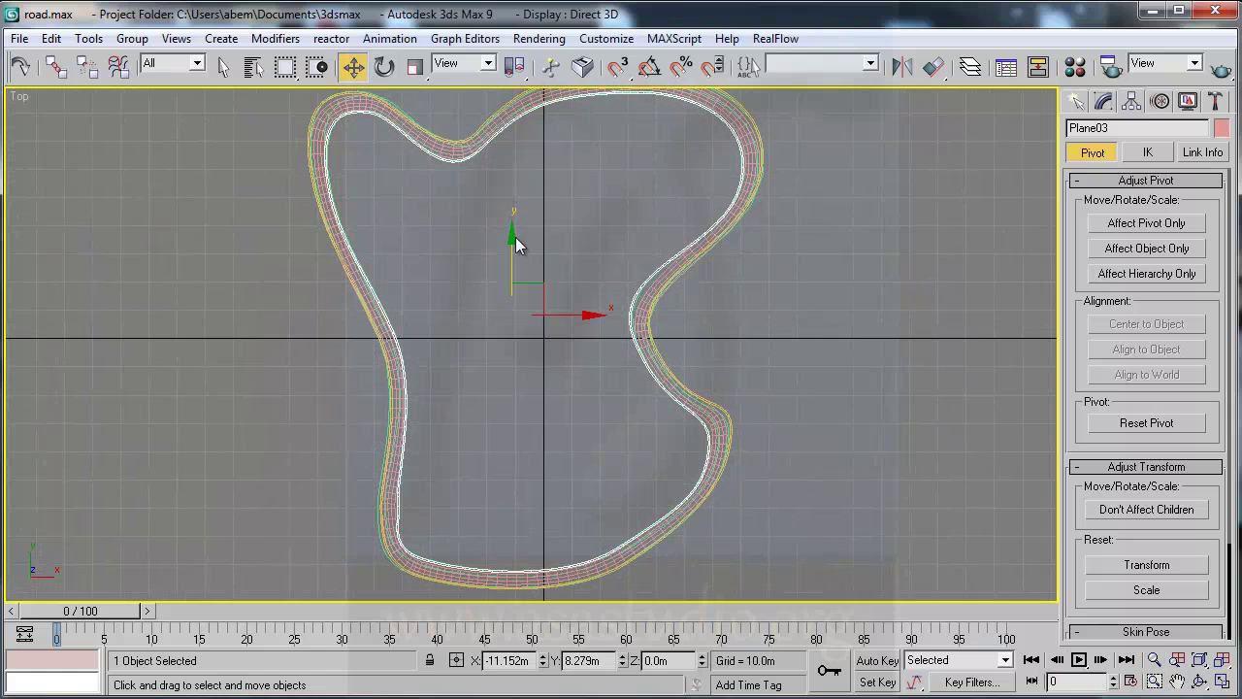
Select Plane01 and expand, then collapse, its Editable Poly sub-object levels.
left_click(351, 107)
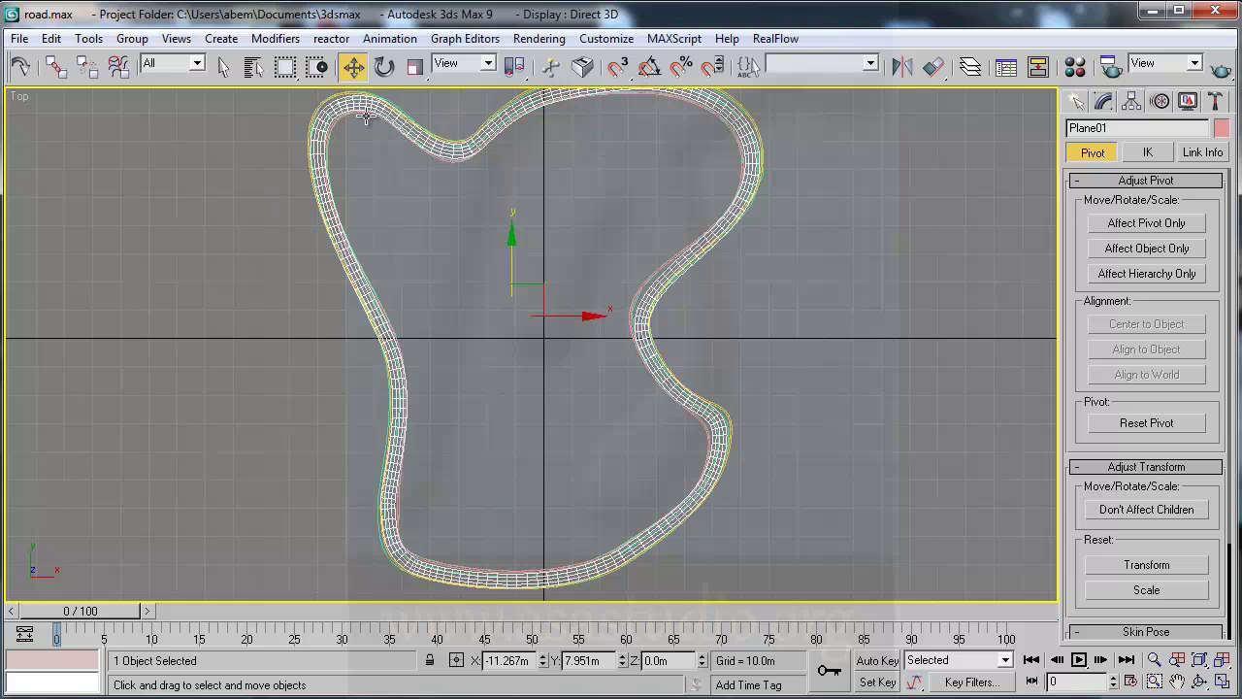
left_click(1103, 101)
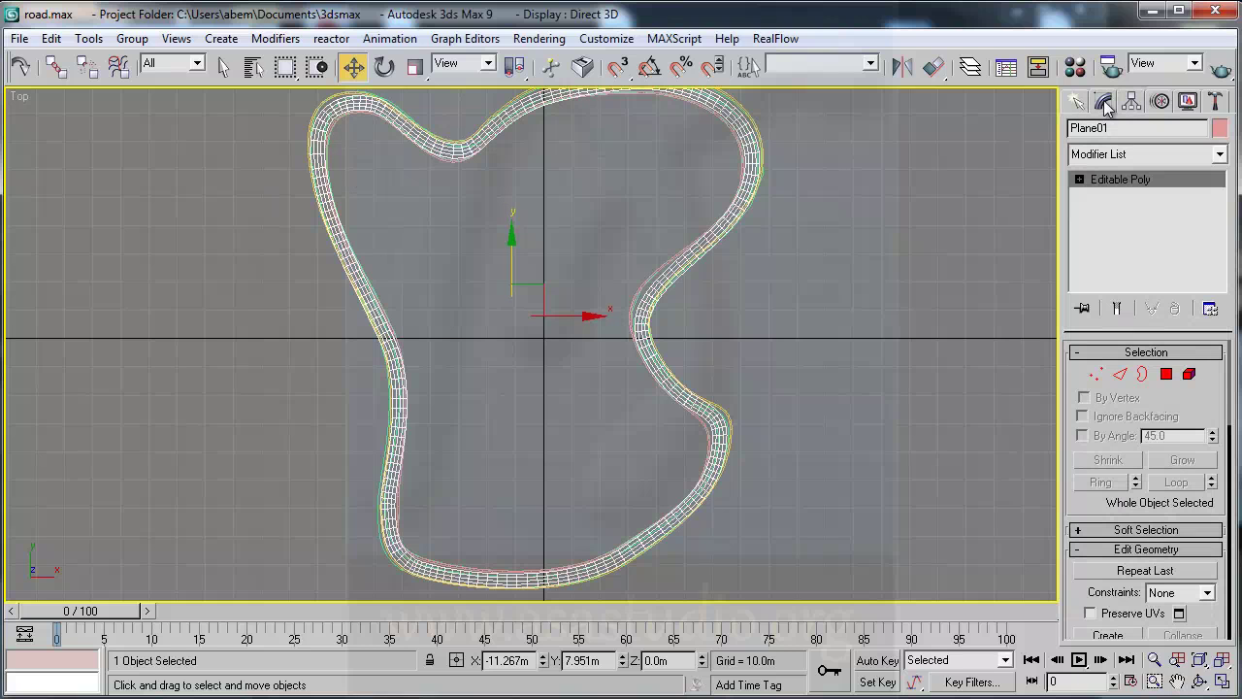
left_click(1080, 179)
left_click(1078, 178)
Uniformly scale the road strip up and back down to fit the guide curves.
left_click(415, 66)
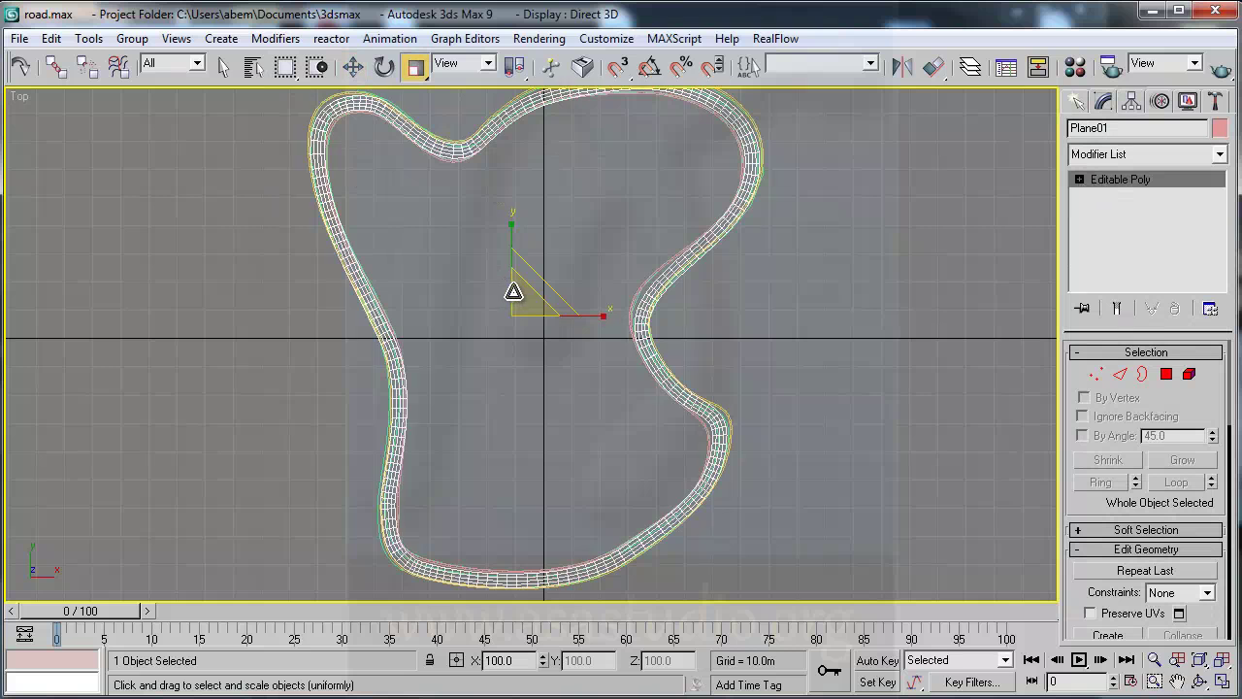
left_click_drag(511, 290, 517, 291)
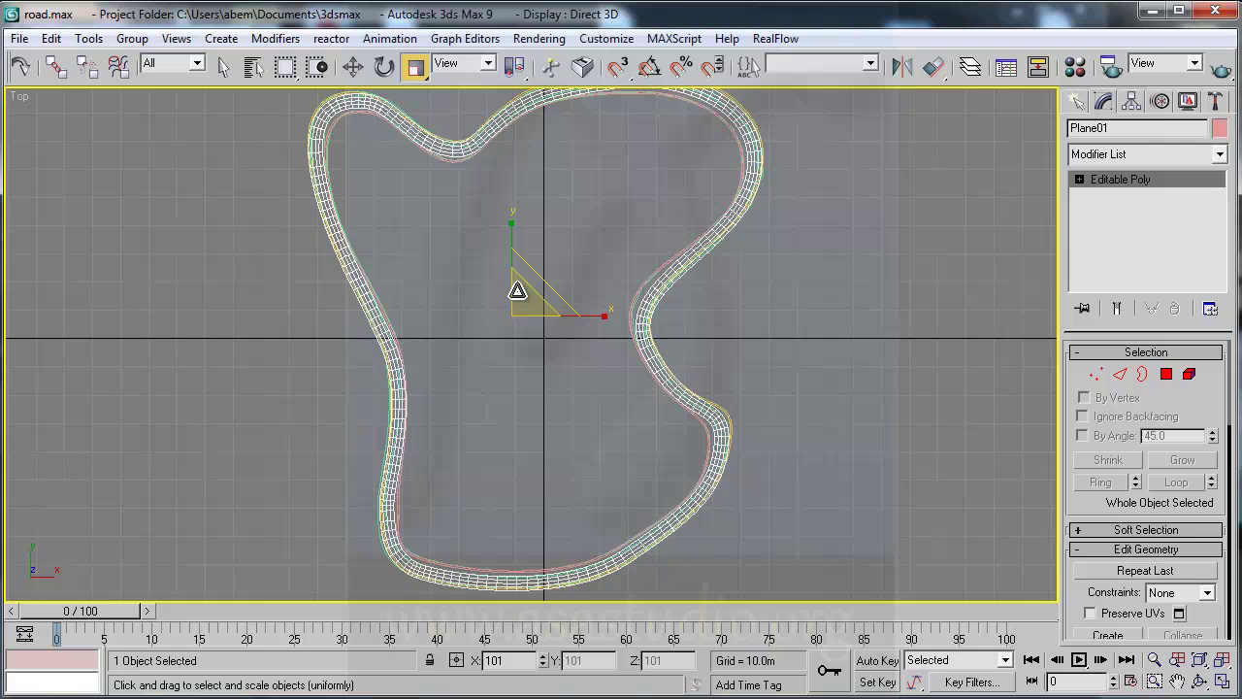
left_click_drag(518, 290, 519, 291)
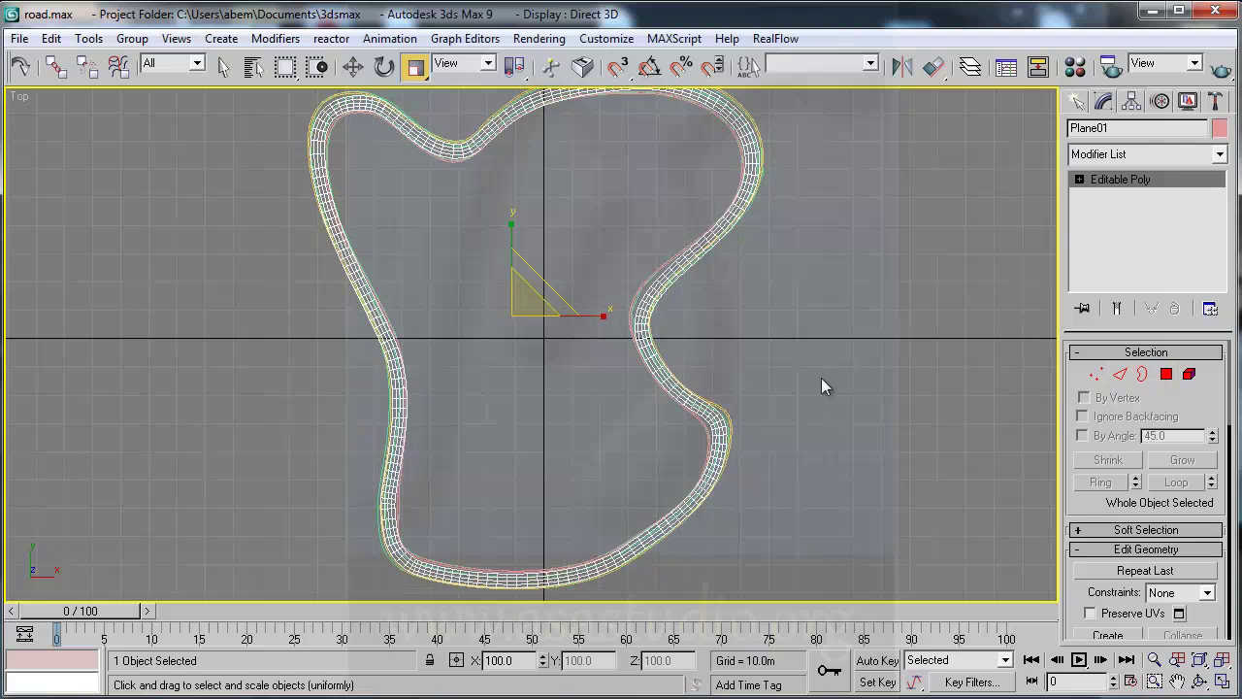
Select the entire outer edge loop of the Plane01 road mesh.
left_click(1119, 374)
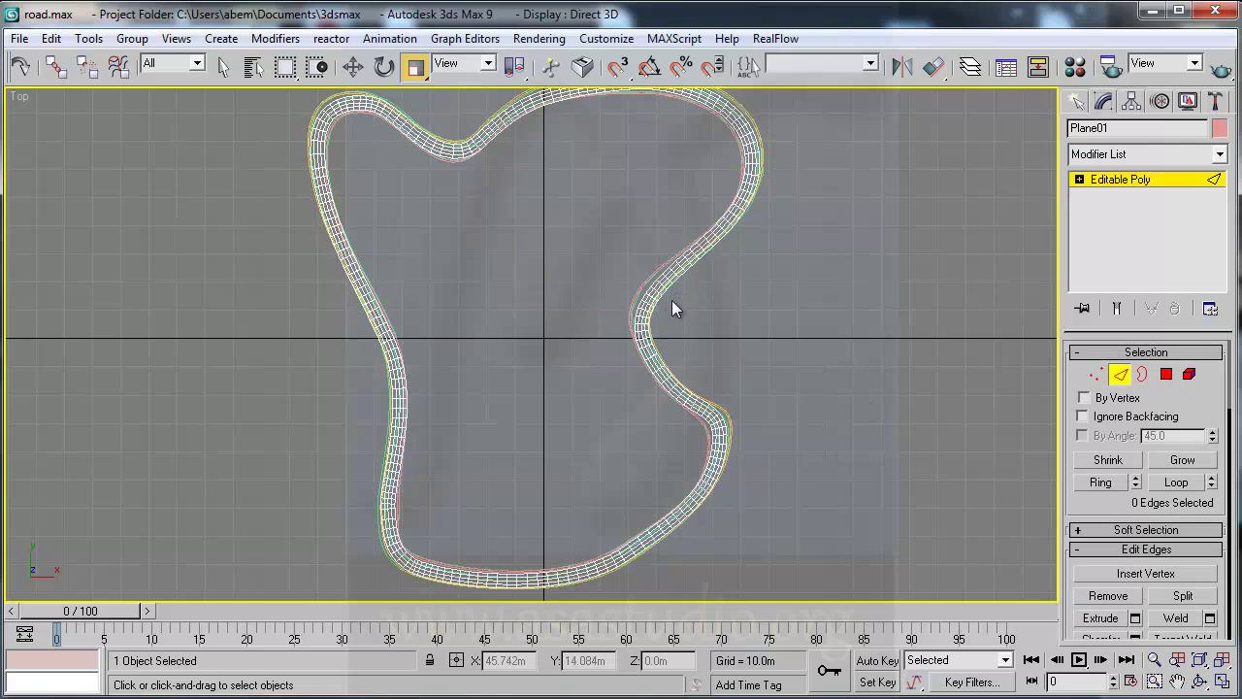
left_click(649, 320)
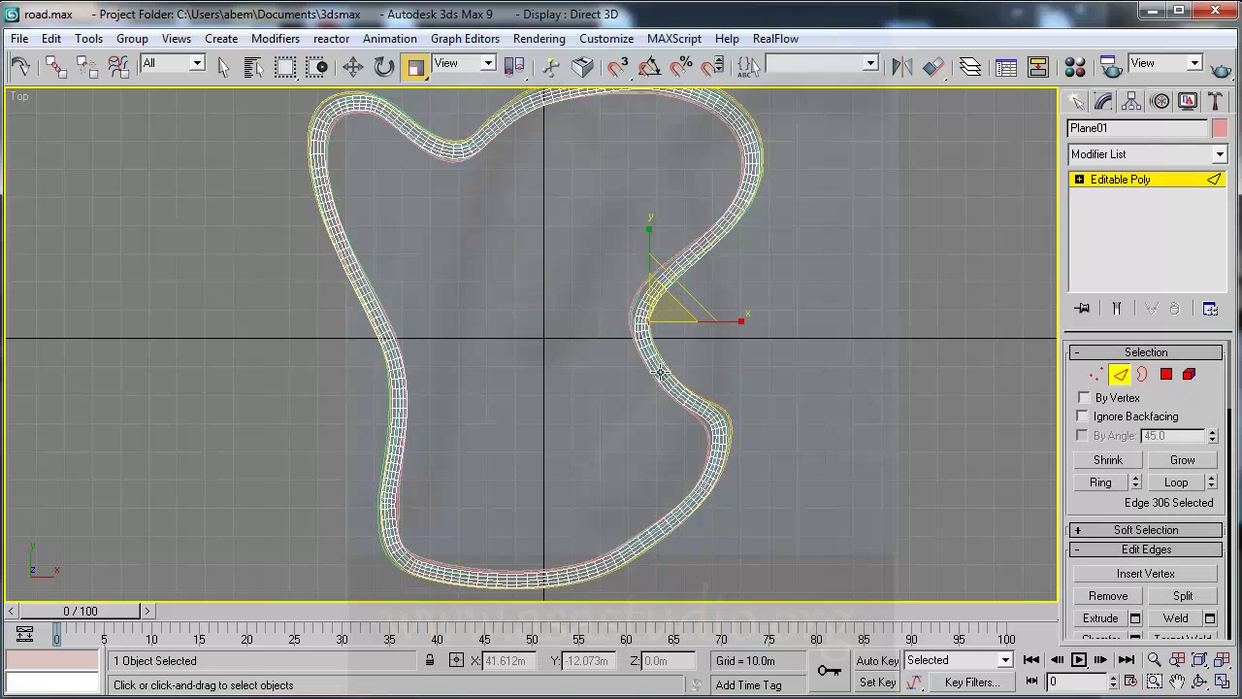
left_click(1176, 481)
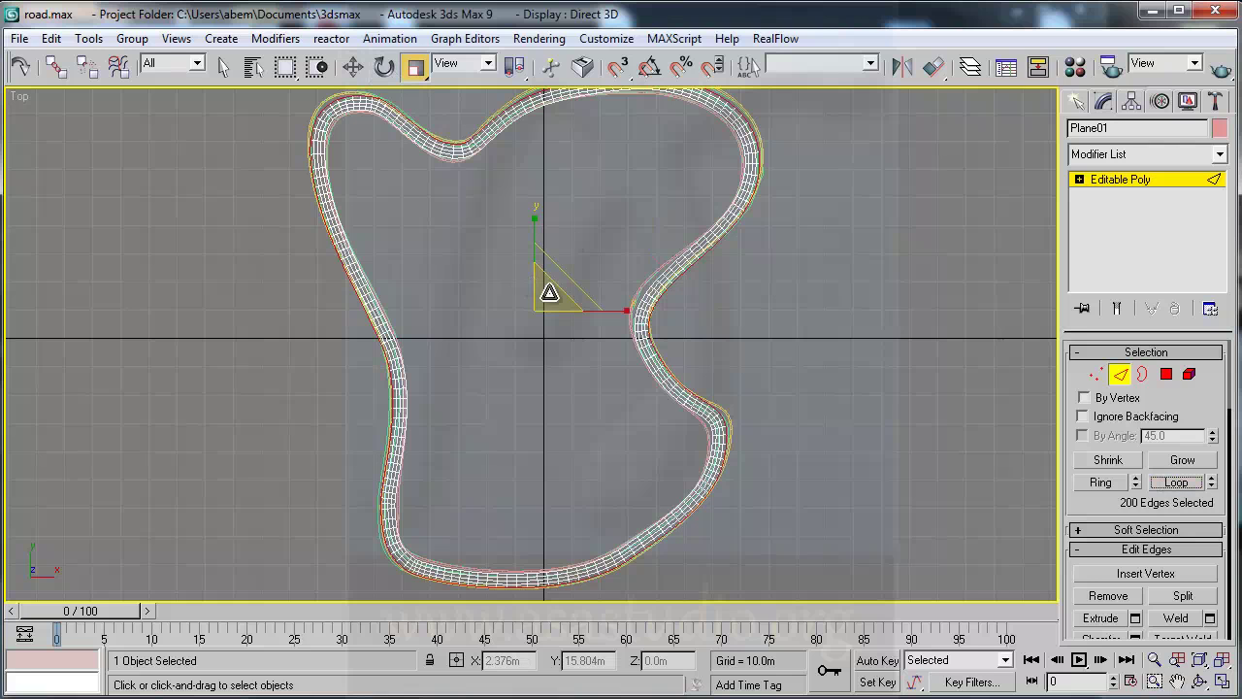
Scale the outer edge loop outward to about 109% in World coordinates.
left_click_drag(535, 300, 538, 296)
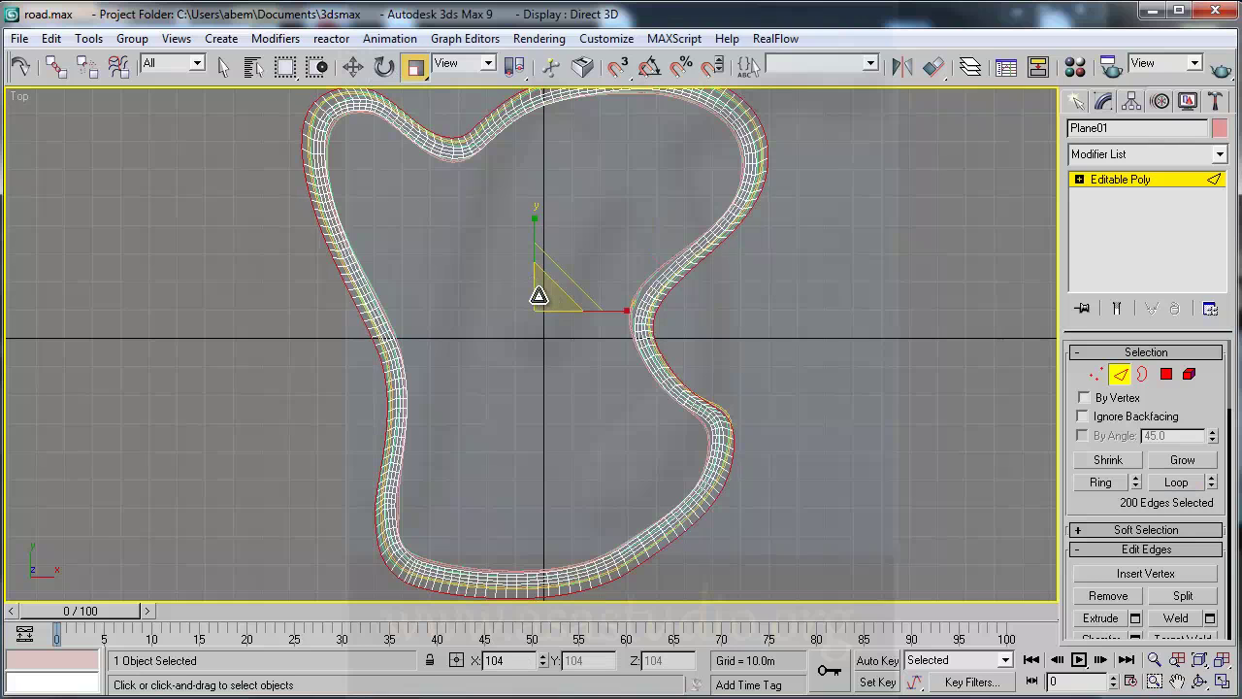
left_click_drag(539, 296, 538, 297)
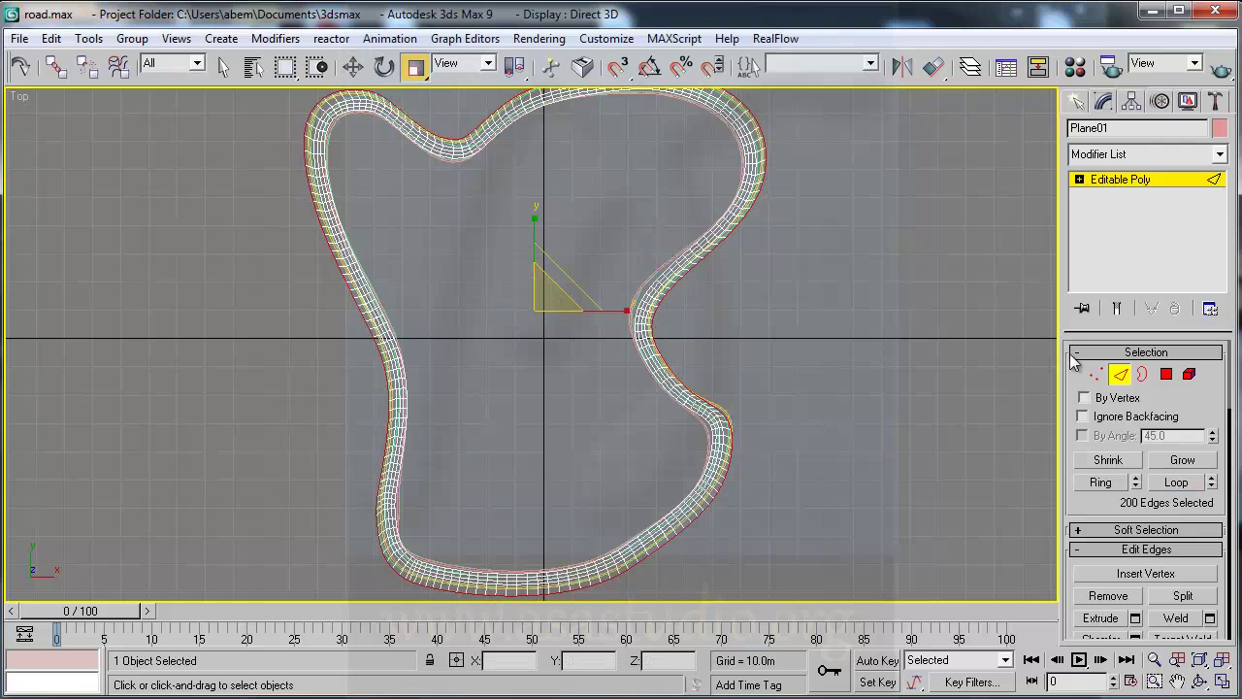
key("ctrl+z")
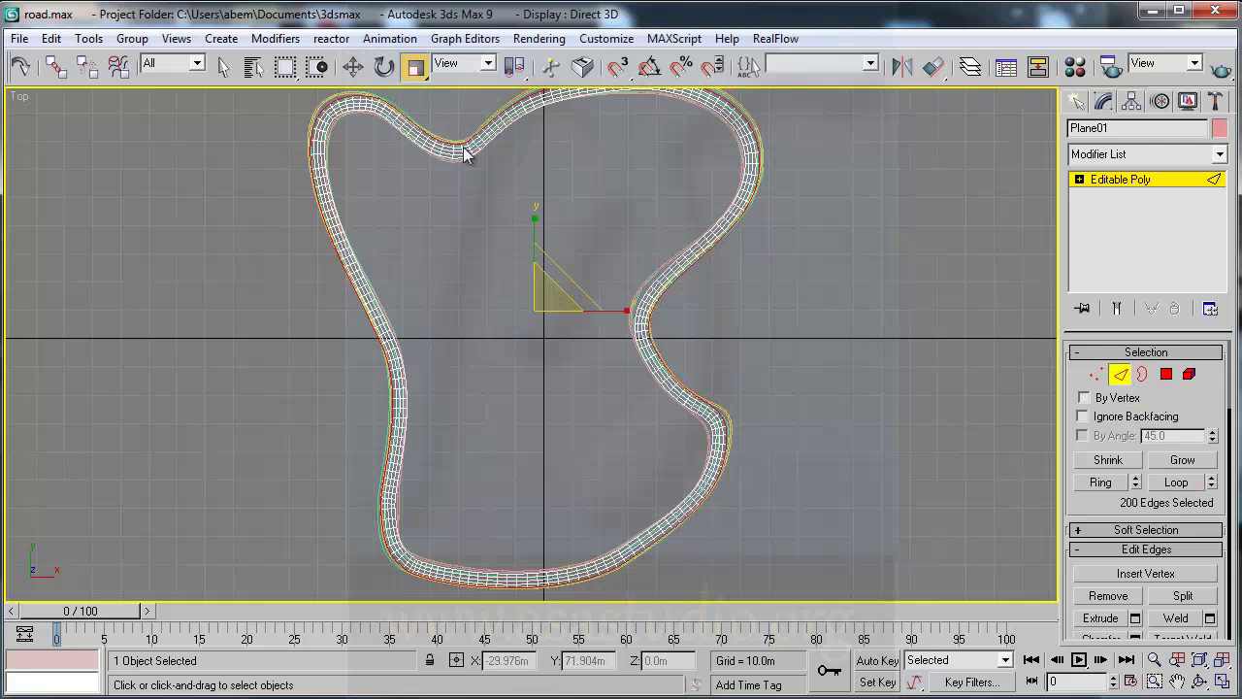
left_click(487, 63)
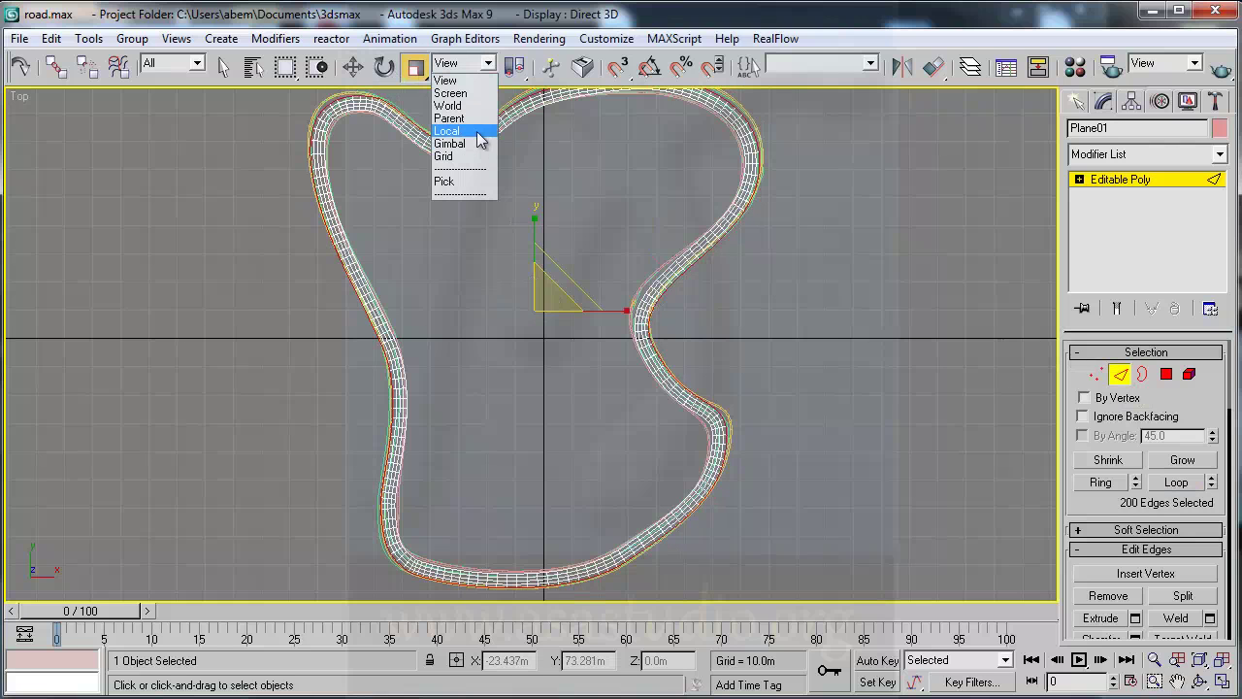
left_click(447, 104)
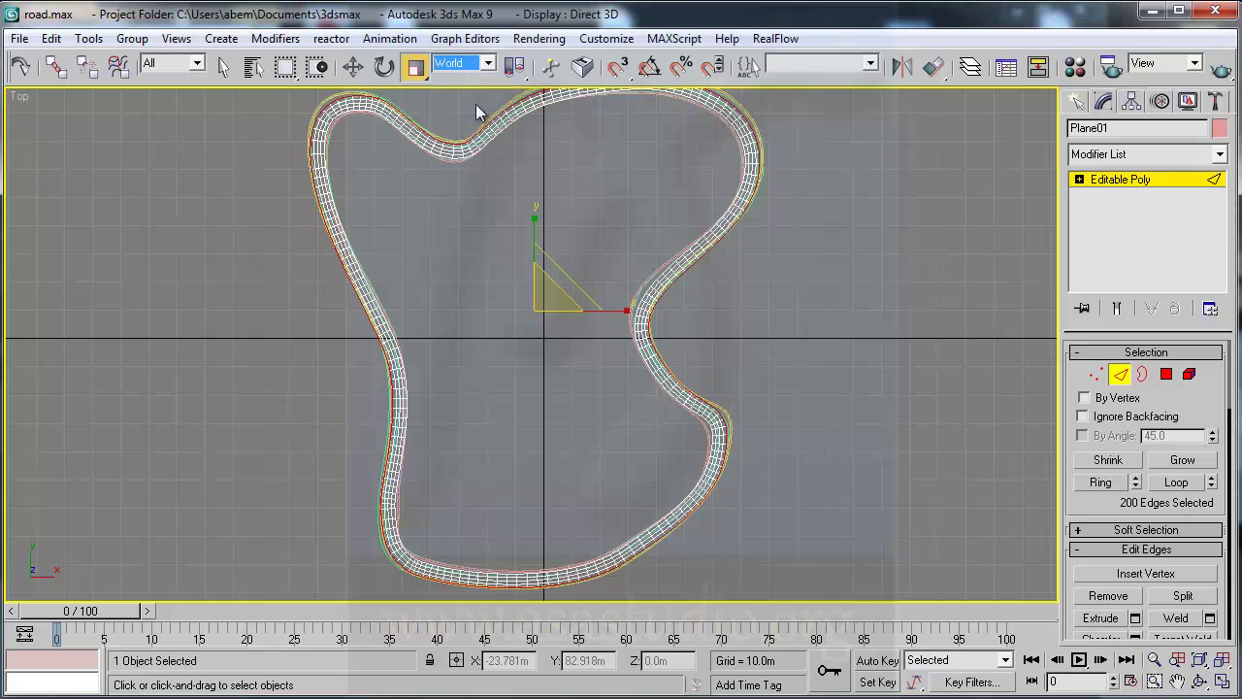
left_click_drag(535, 294, 558, 289)
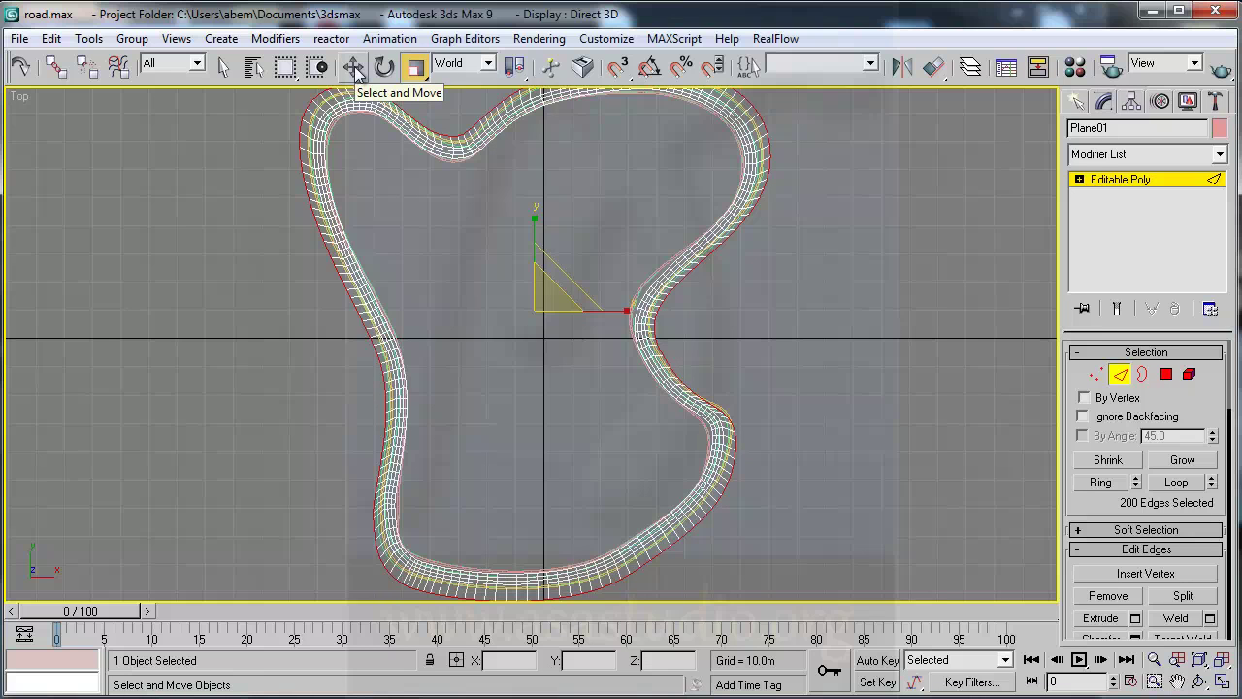
Select the road's inner edge loop and scale it inward to 95%.
left_click(1120, 375)
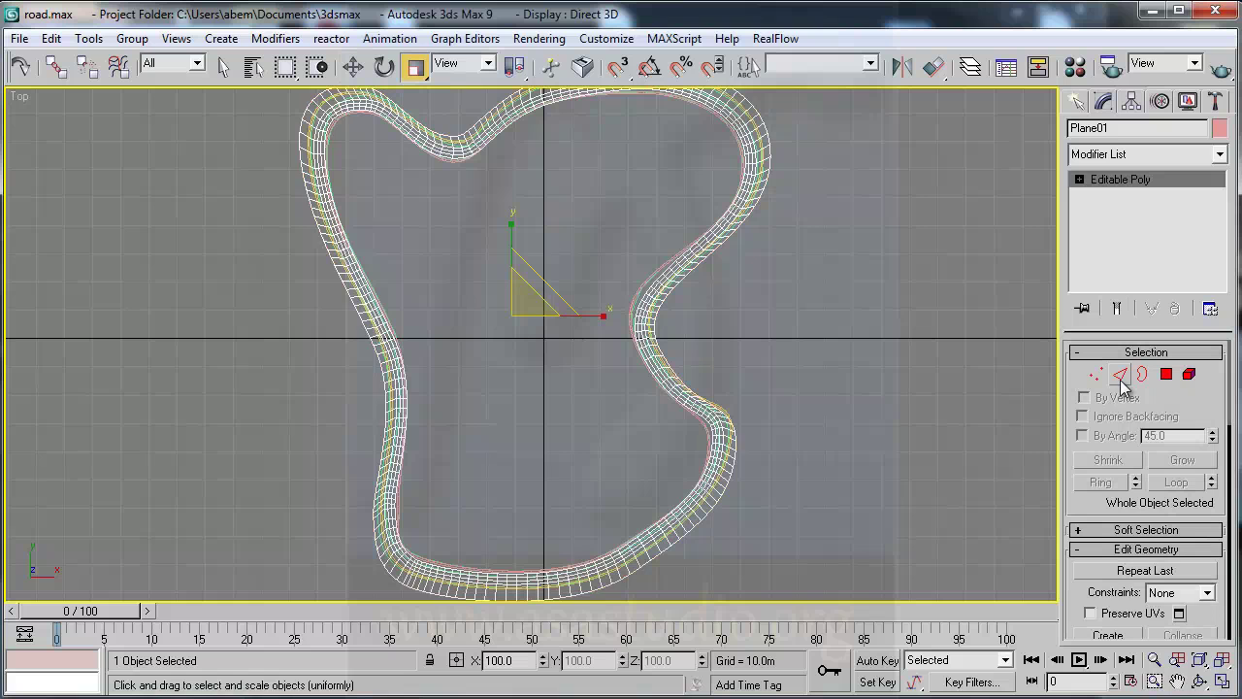
left_click(1122, 382)
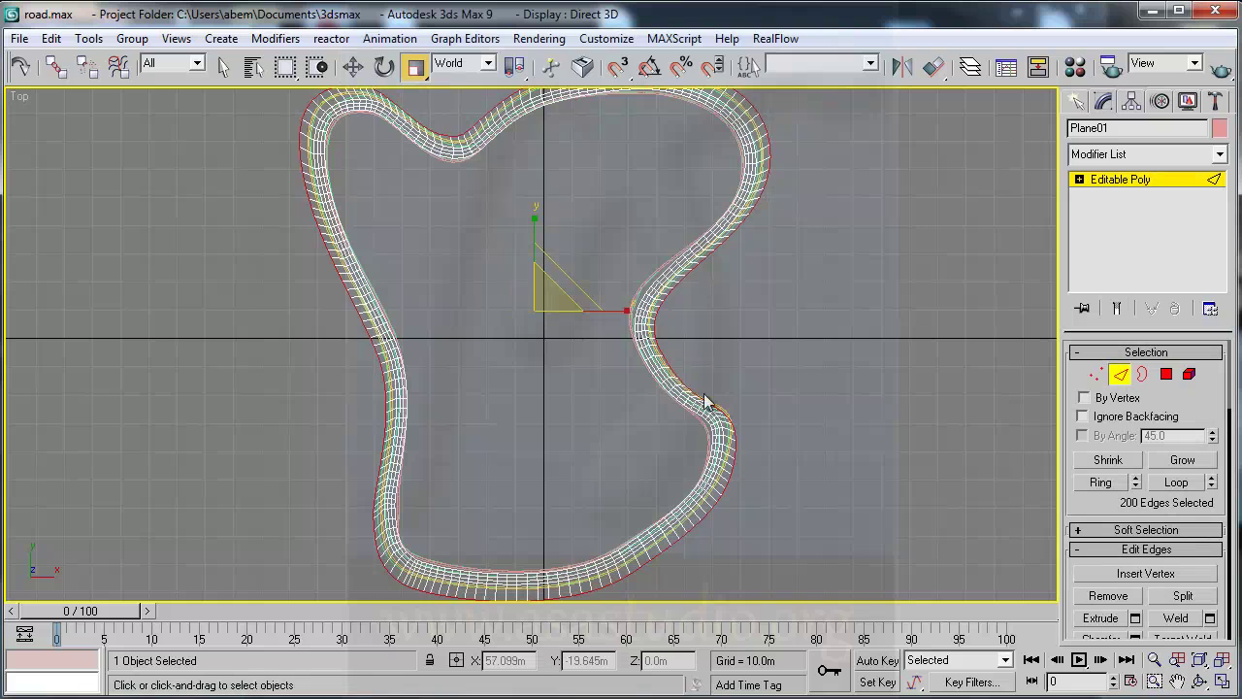
left_click(650, 380)
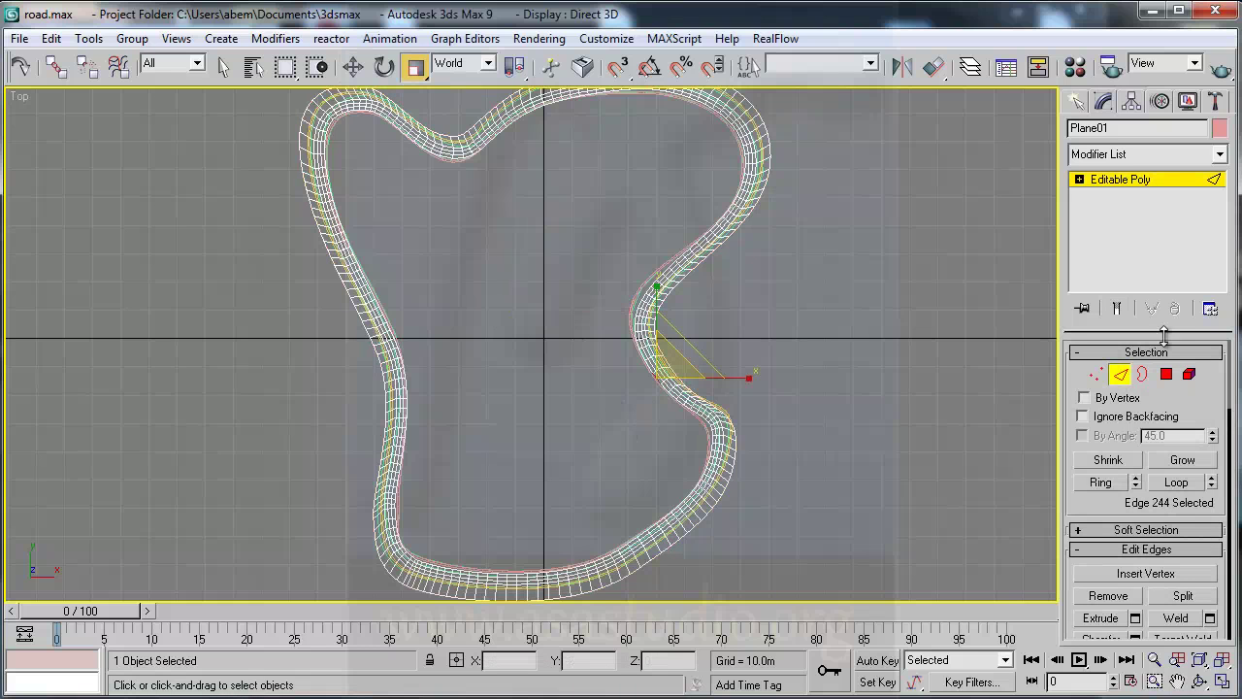
left_click(1177, 482)
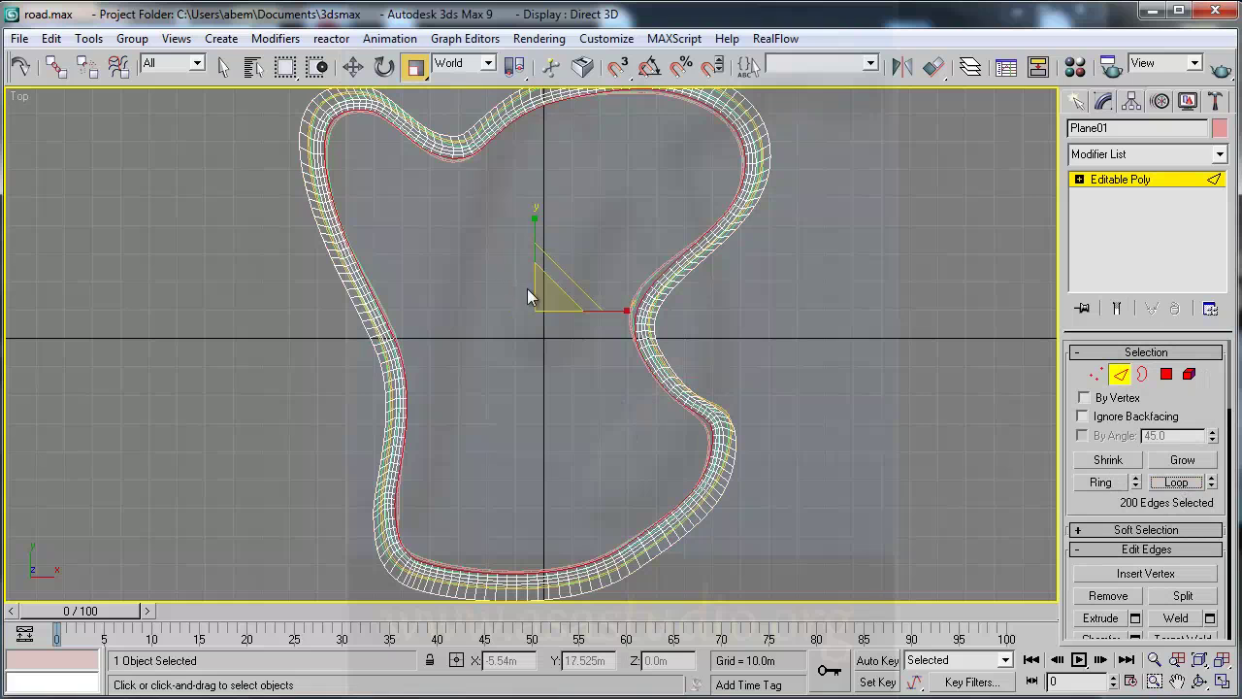
left_click_drag(535, 288, 536, 294)
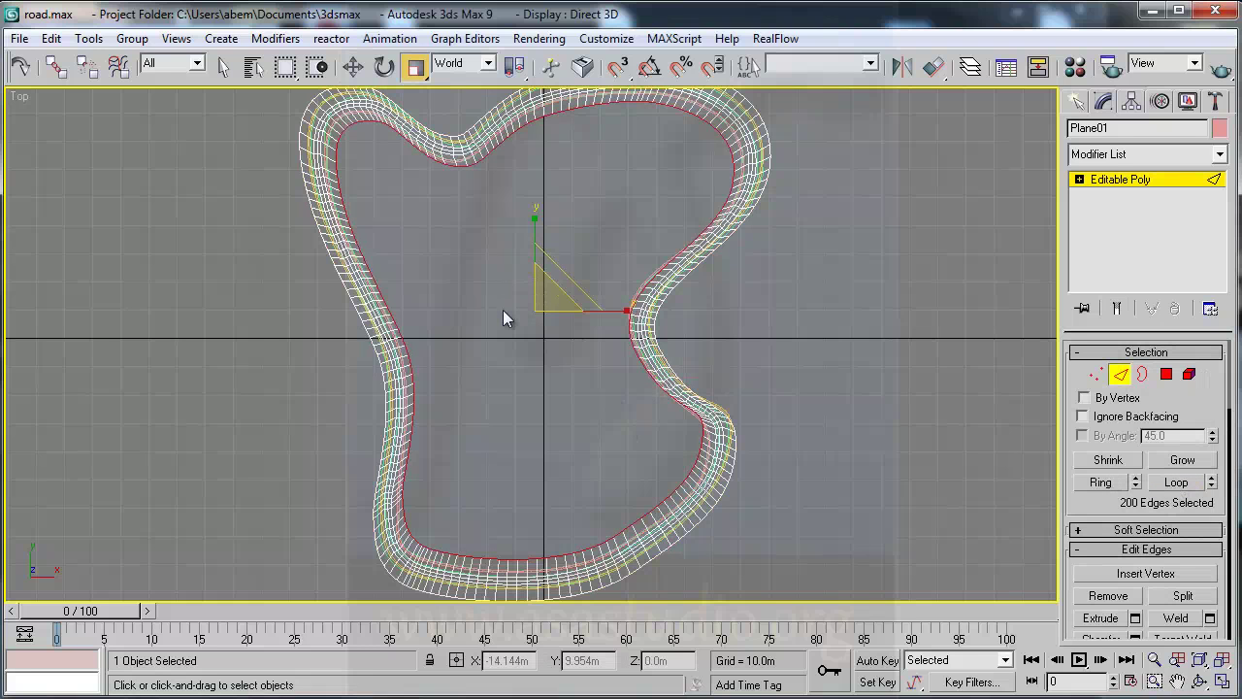
Deselect the edges and show all four viewports.
left_click(503, 310)
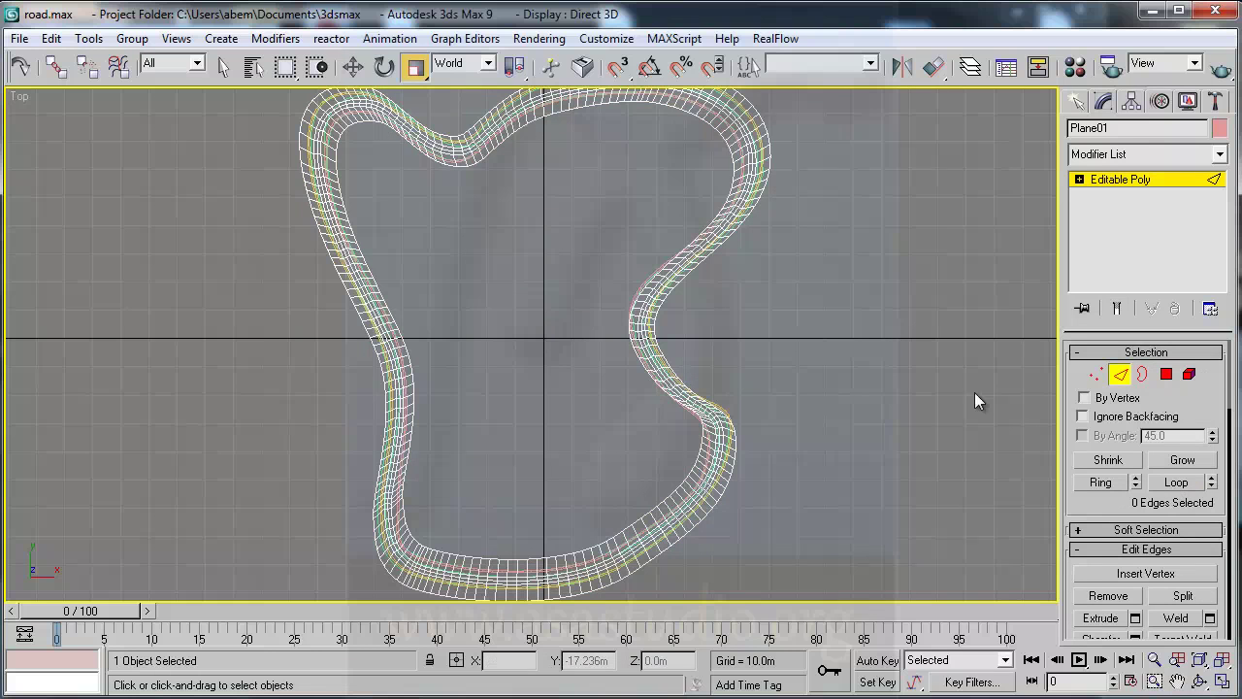
left_click(1221, 681)
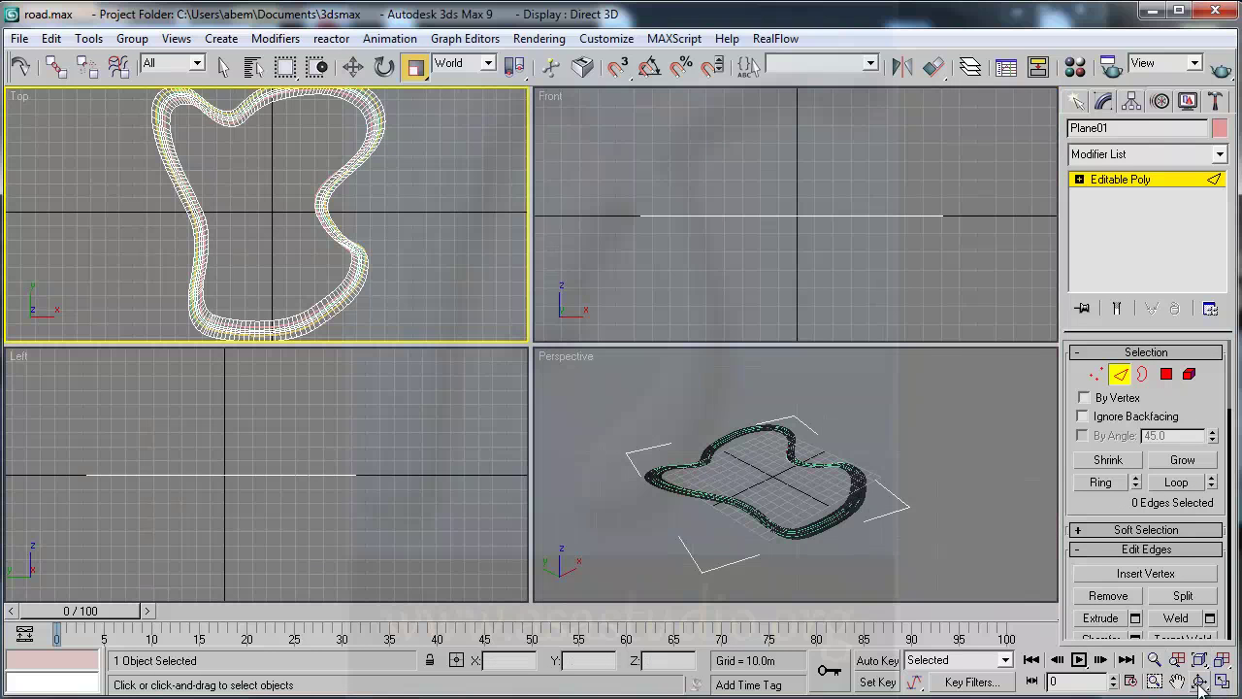
left_click(1154, 681)
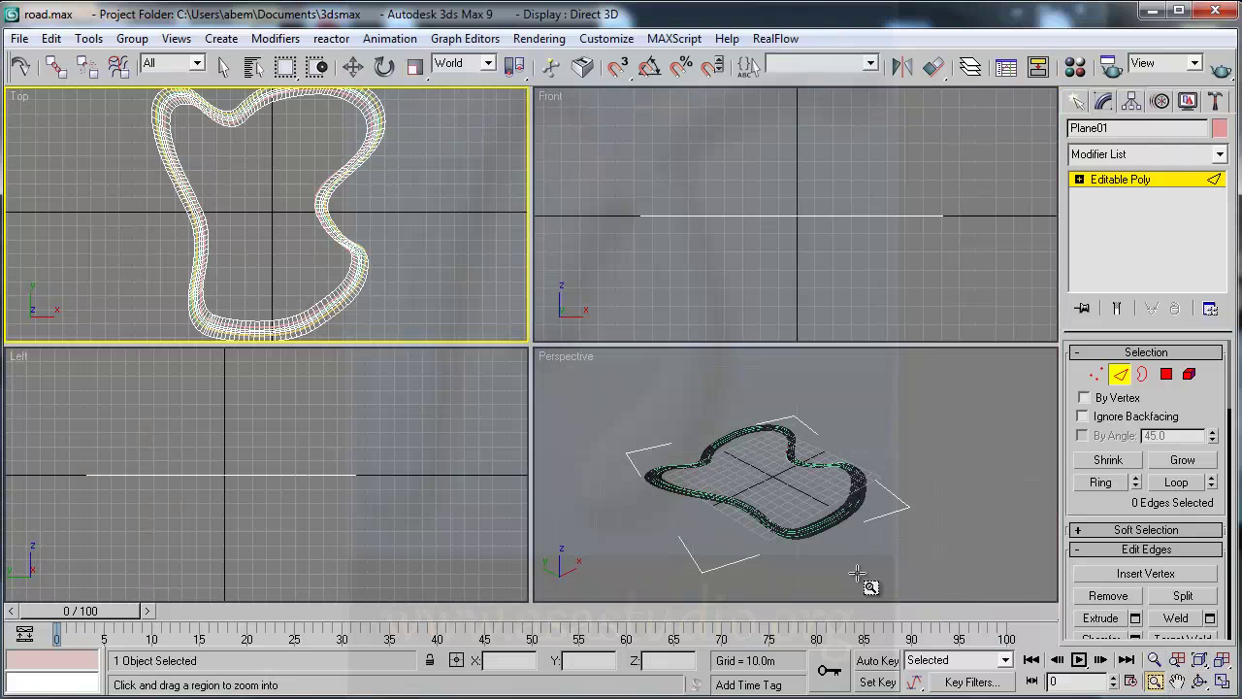
Zoom and pan the Perspective view onto one road bend, then quick-render it.
left_click_drag(889, 561, 607, 399)
left_click_drag(823, 463, 873, 514)
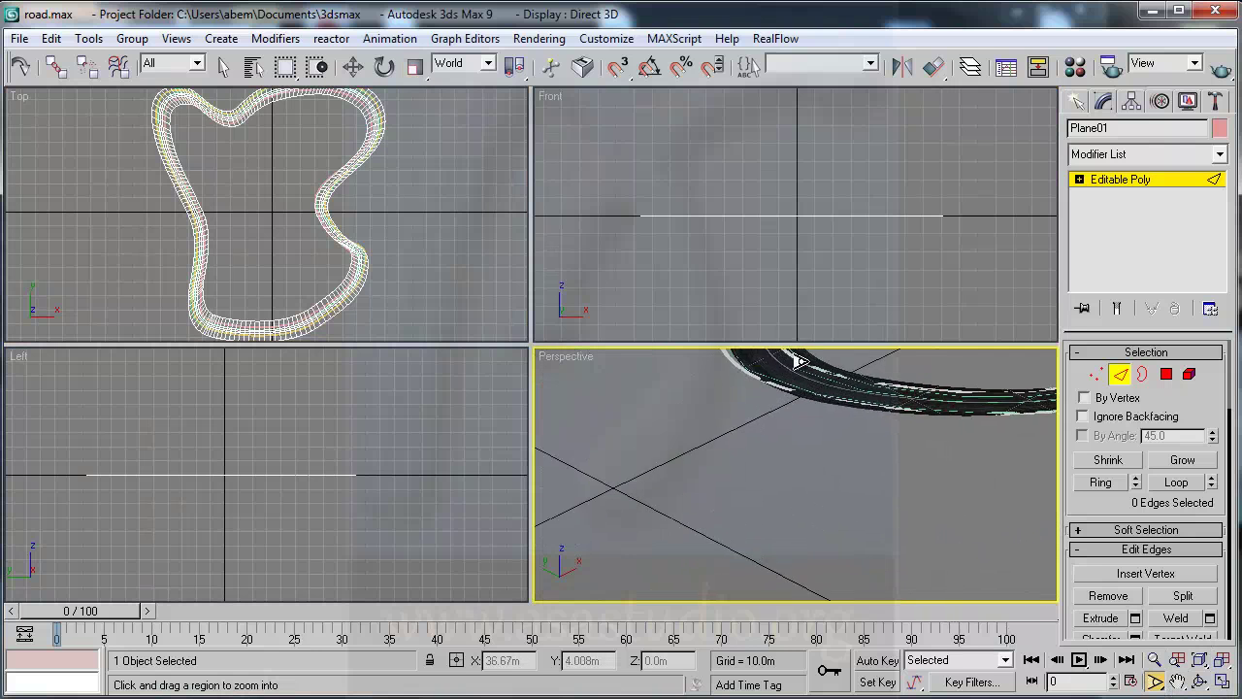
left_click(1177, 681)
mouse_move(967, 444)
left_mouse_down()
mouse_move(709, 580)
mouse_move(826, 518)
left_mouse_up()
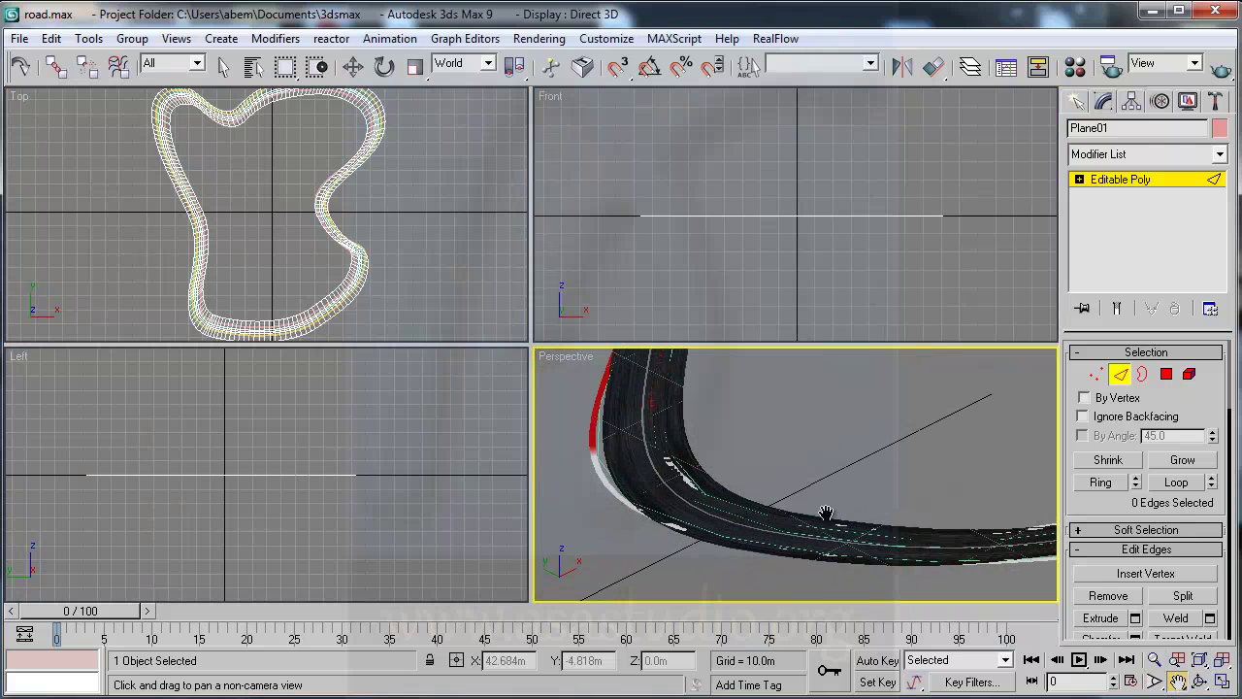
left_click(1222, 75)
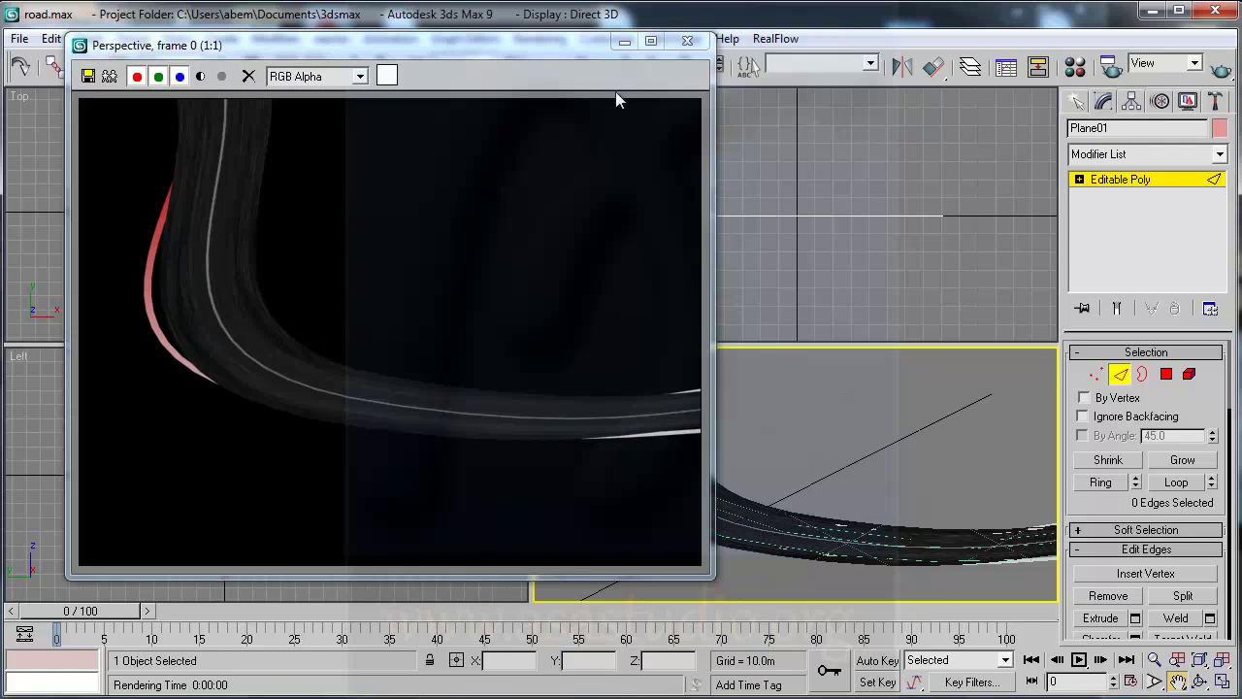
left_click(687, 40)
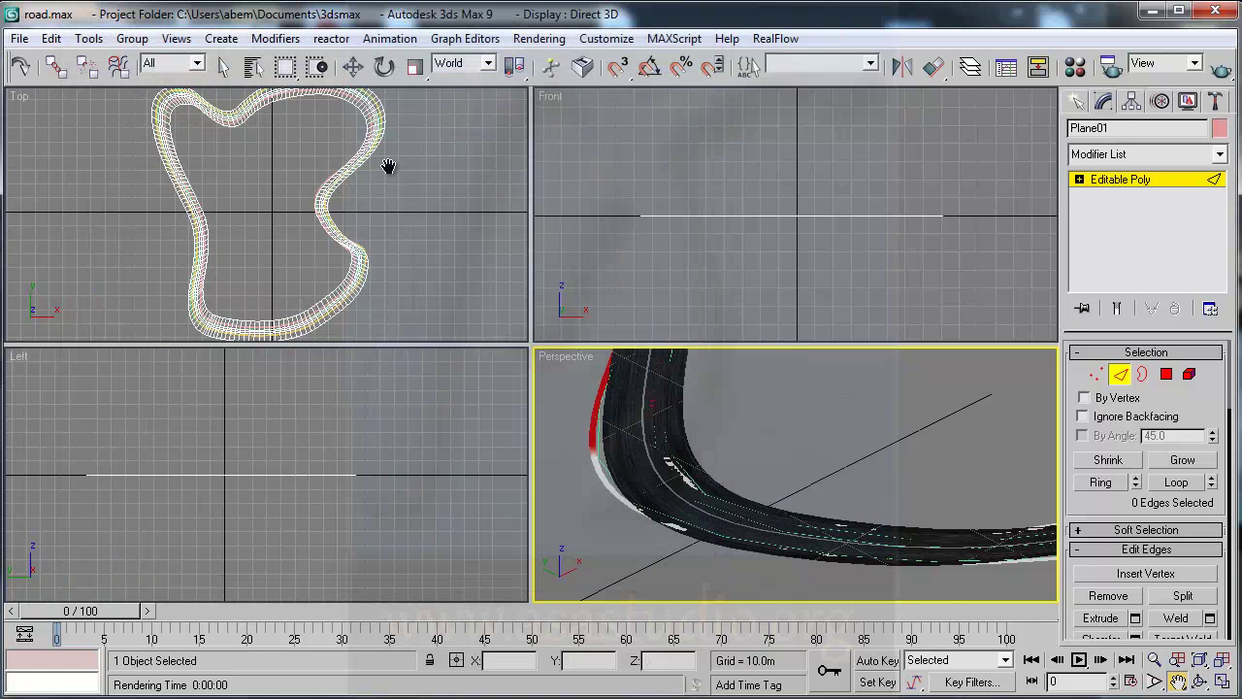
Exit edge editing, zoom into the Top view, and deselect the road.
left_click_drag(387, 167, 391, 166)
right_click(390, 184)
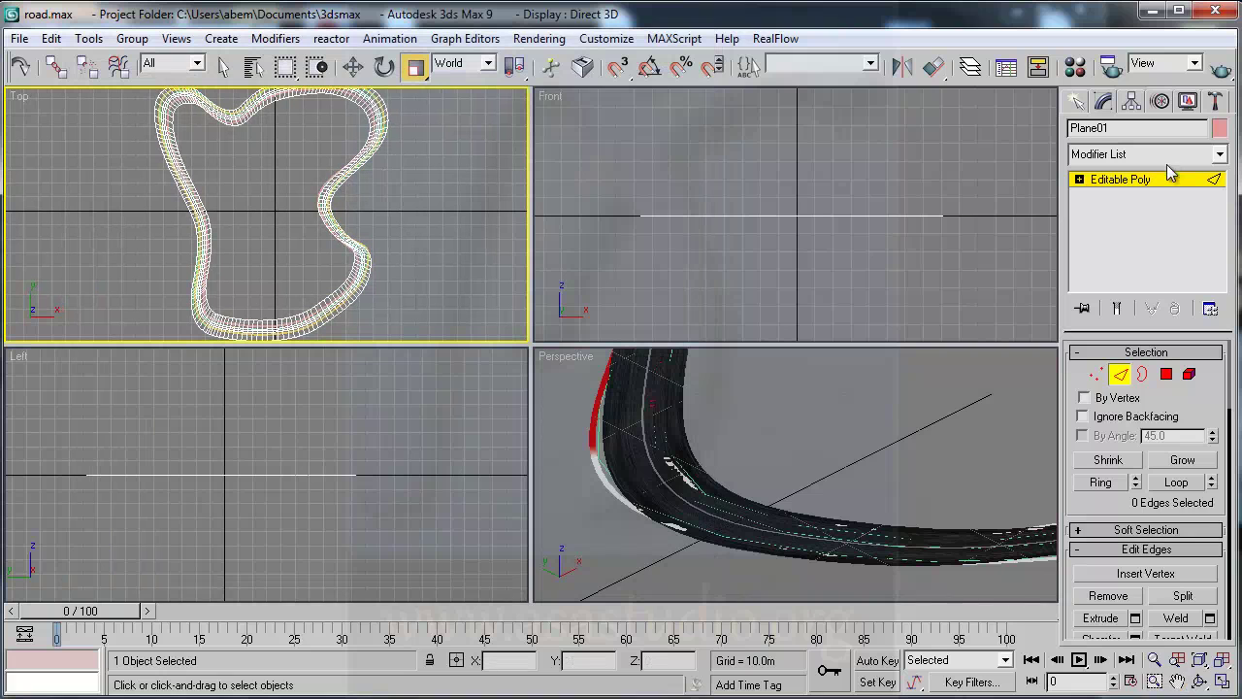
left_click(1130, 180)
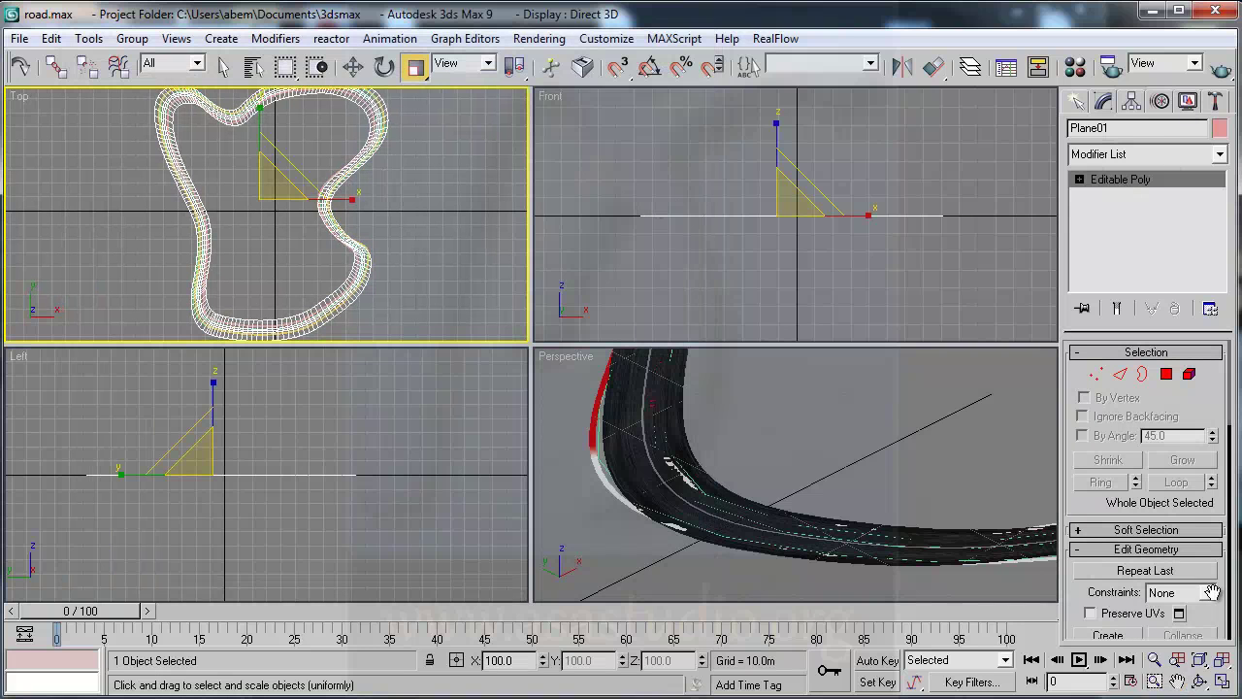
left_click(1154, 681)
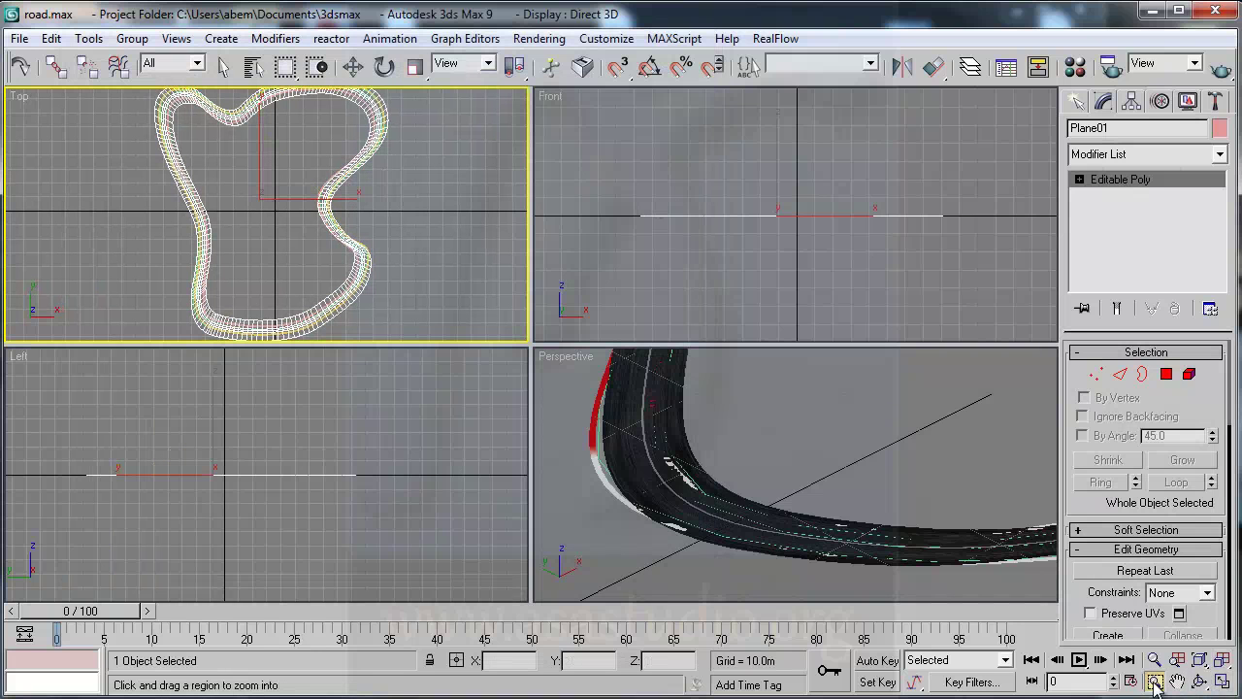
scroll(744, 519, "up", 2)
scroll(734, 485, "up", 2)
scroll(735, 476, "up", 1)
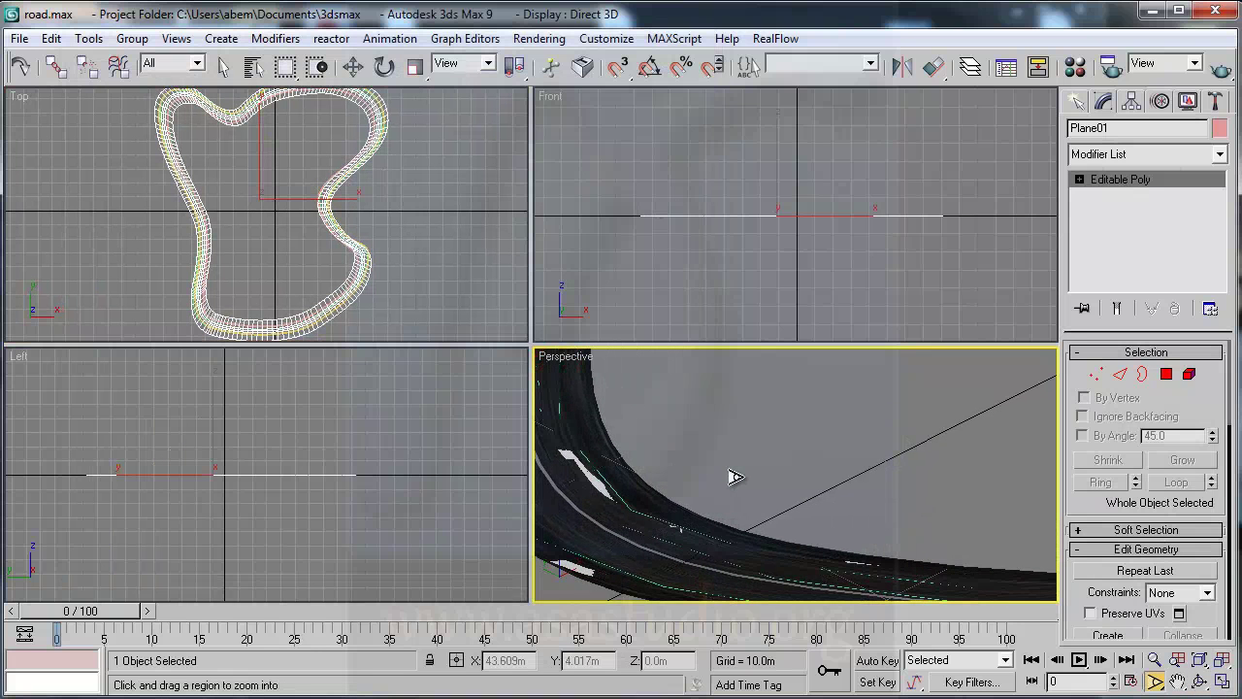
right_click(379, 144)
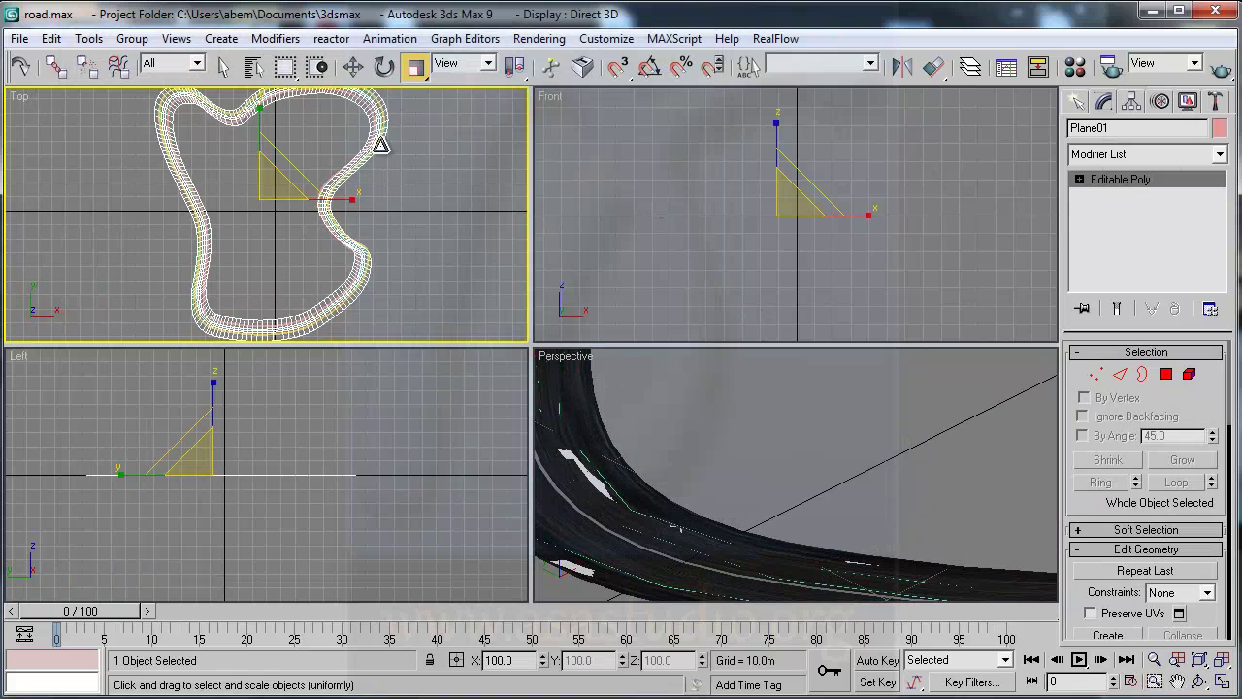
left_click(377, 202)
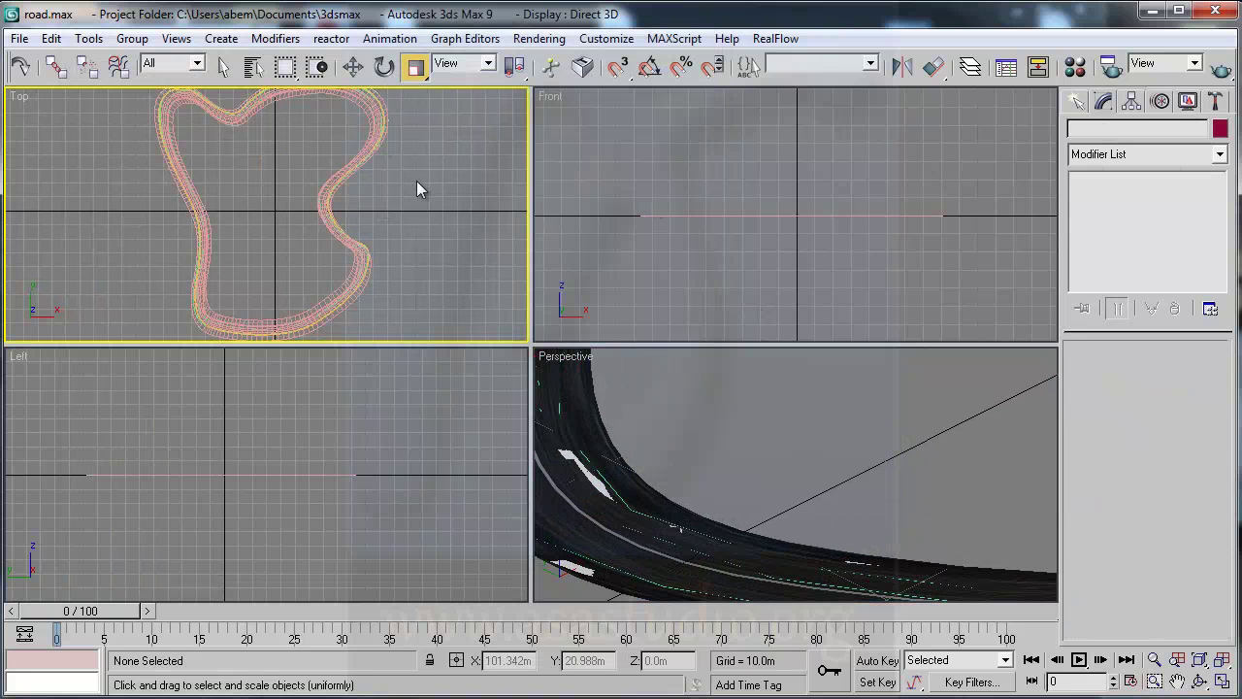
Select Plane01 by name and rename it RoadFix.
key("h")
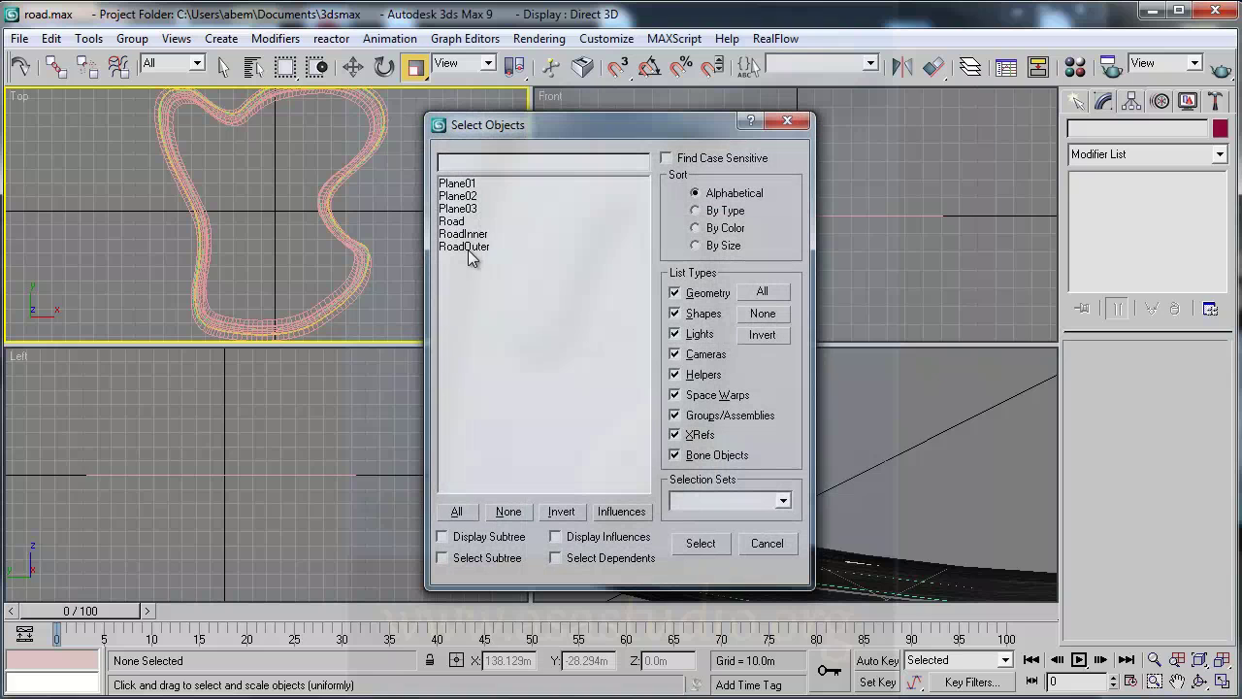
left_click(458, 183)
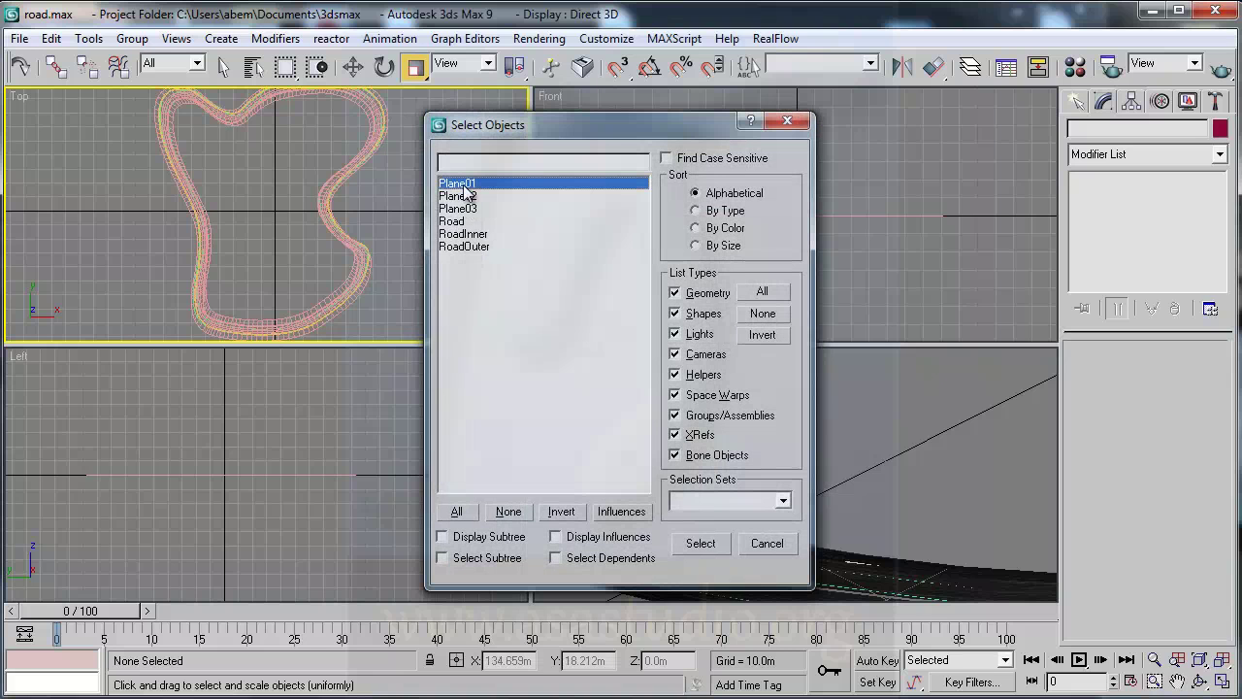
left_click(698, 545)
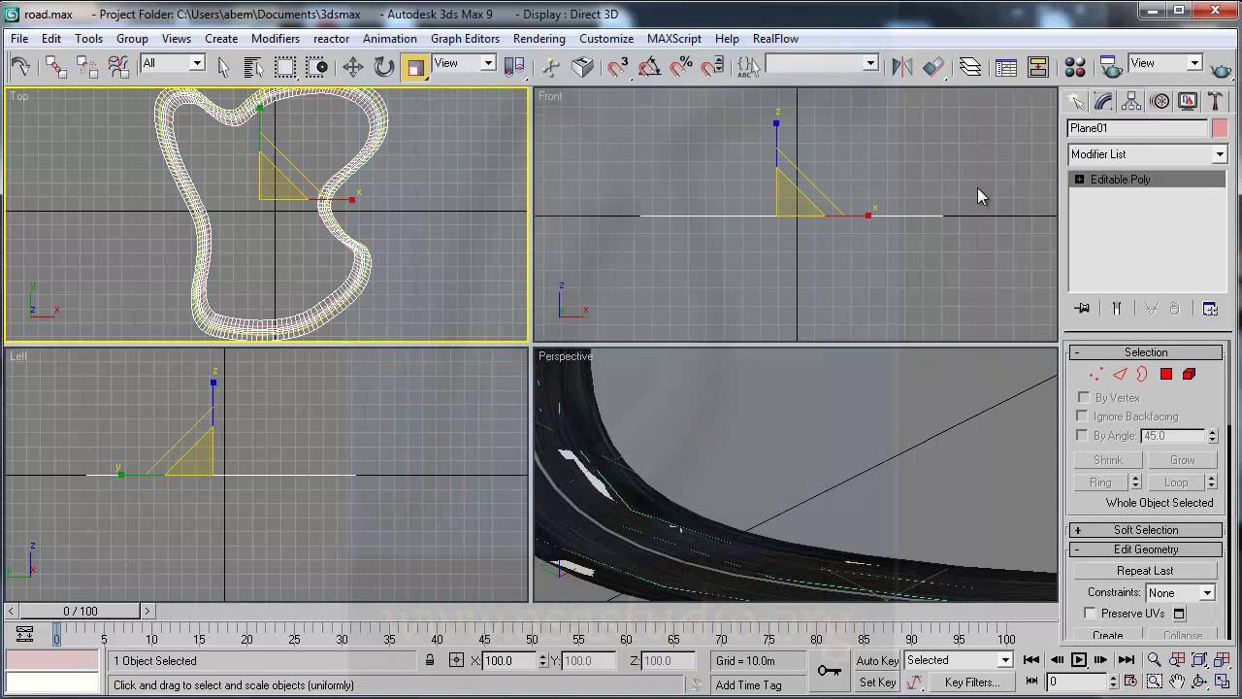
left_click(1135, 125)
type("R")
type("oa")
type("d")
type("Fix")
Select Plane02 by name and rename it RoadFixOuter.
key("h")
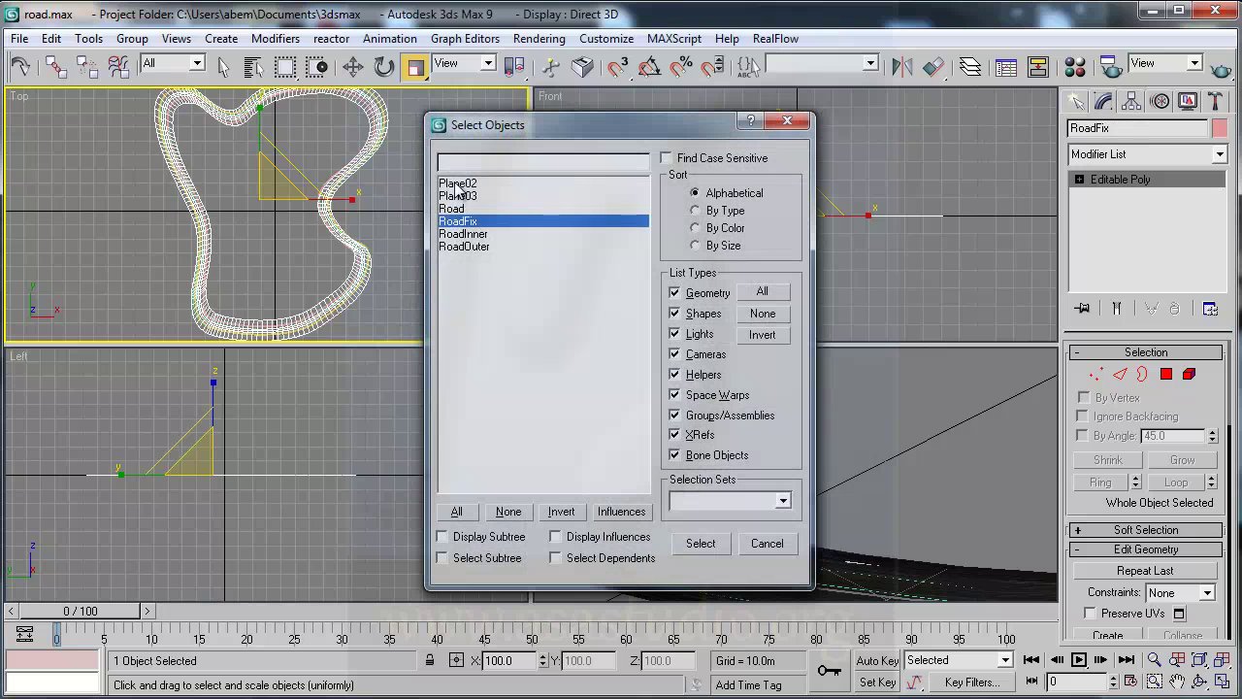
left_click(456, 184)
left_click(699, 543)
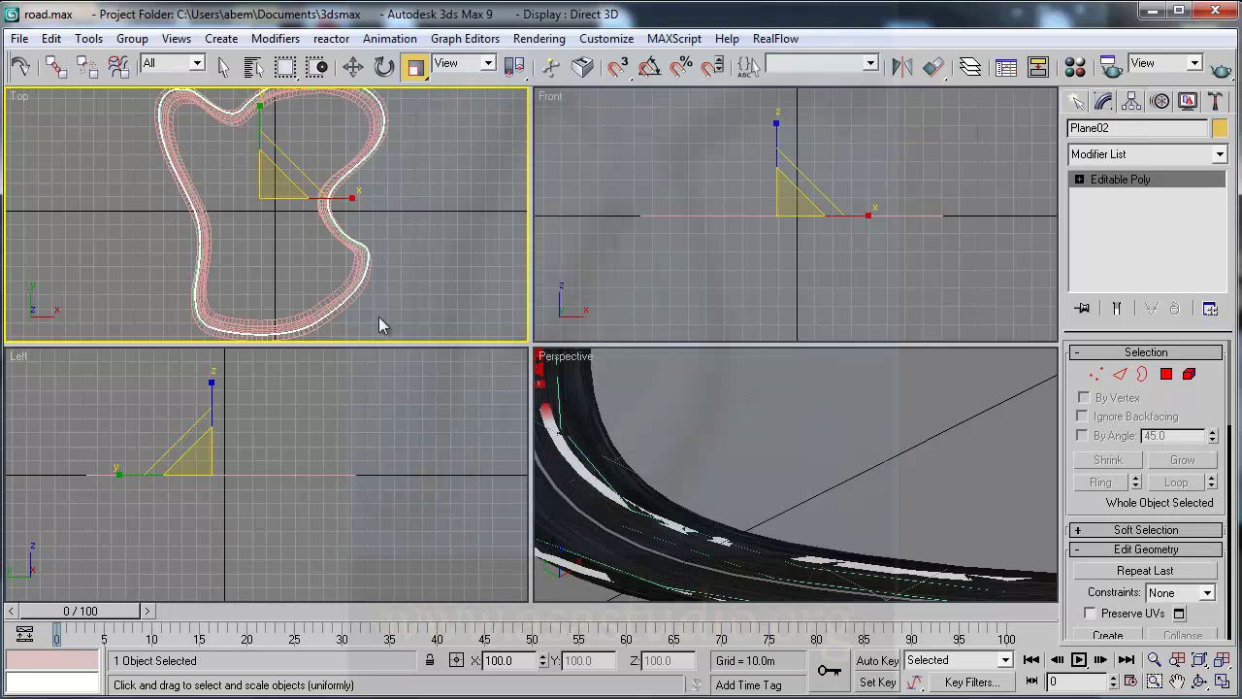
left_click(1131, 128)
type("R")
type("oadF")
type("ix")
type("Outer")
type("h")
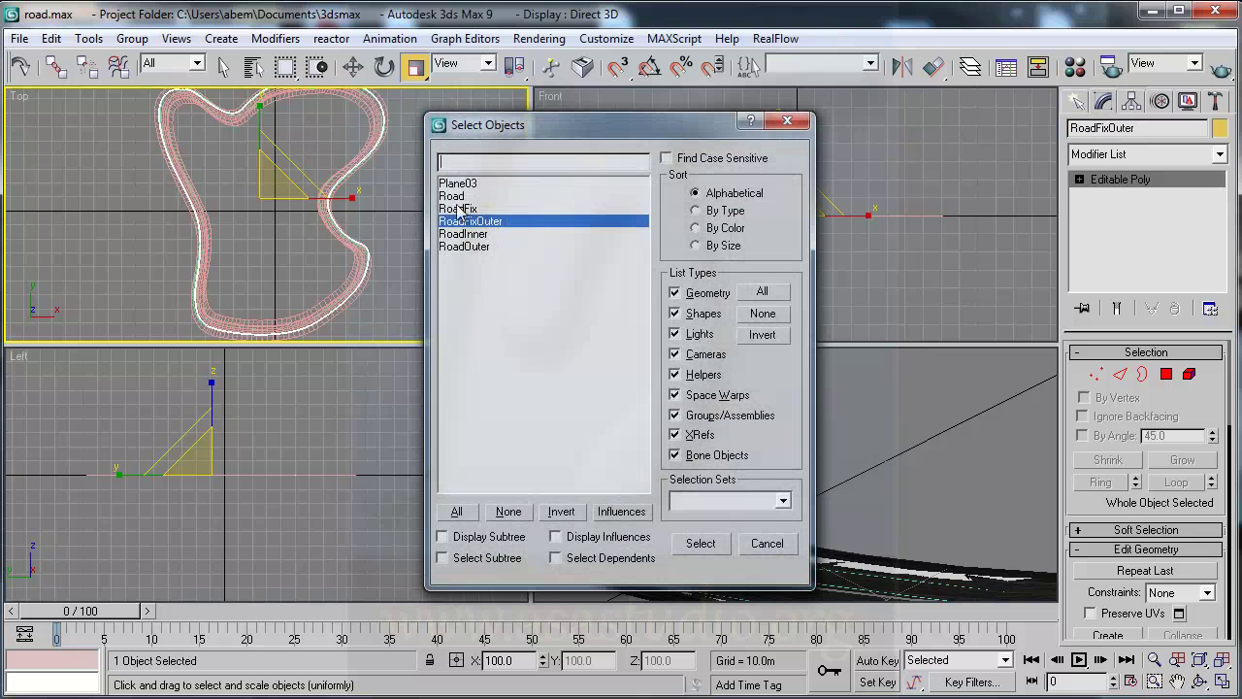
Select Plane03 and rename it RoadFixInner, fixing typos.
left_click(454, 183)
left_click(706, 543)
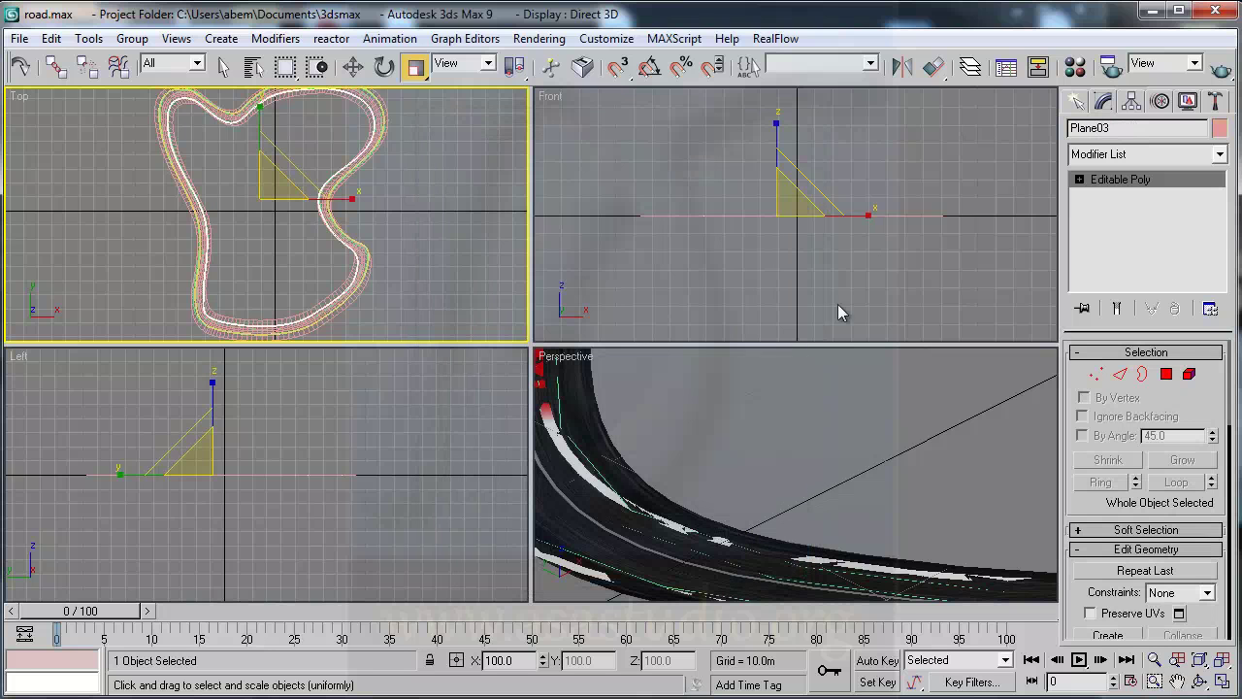
double_click(1135, 132)
type("R")
type("oad")
type("Fi")
type("x")
type("Inn")
type("eer")
key("BackSpace")
type("v")
key("BackSpace")
key("BackSpace")
type("r")
type("h")
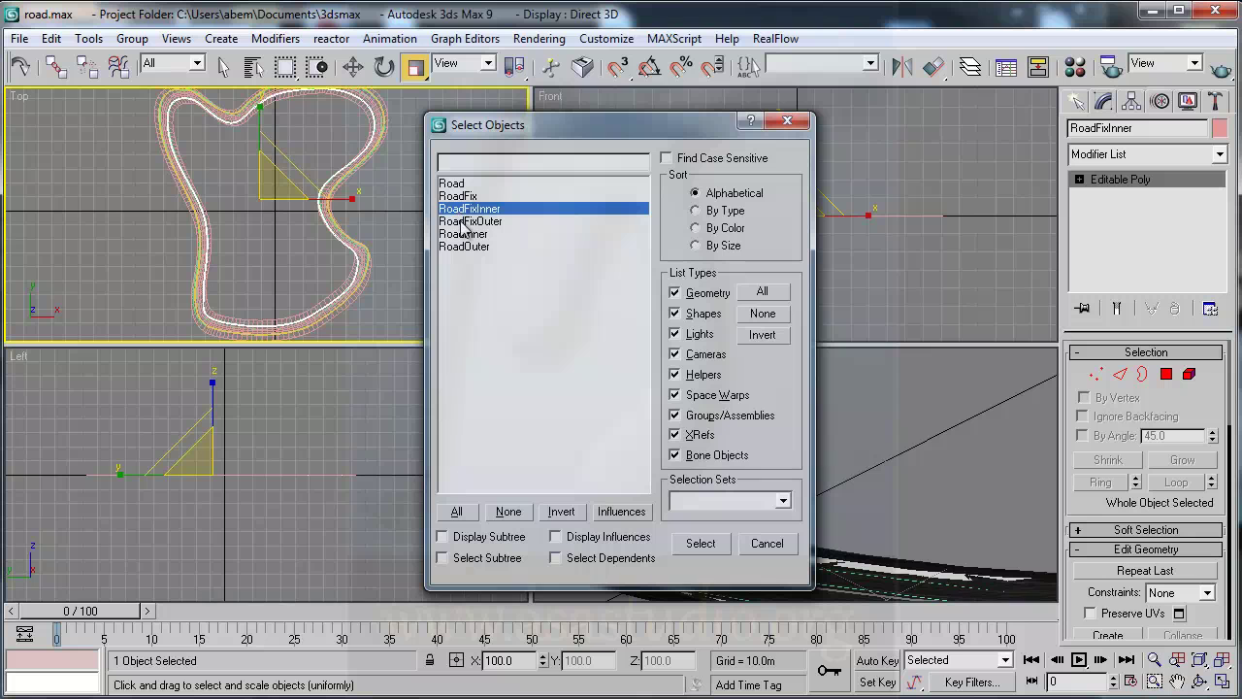
Select RoadFixInner and RoadFixOuter, add Edit Poly, and select all 400 polygons.
left_click(463, 222, "ctrl")
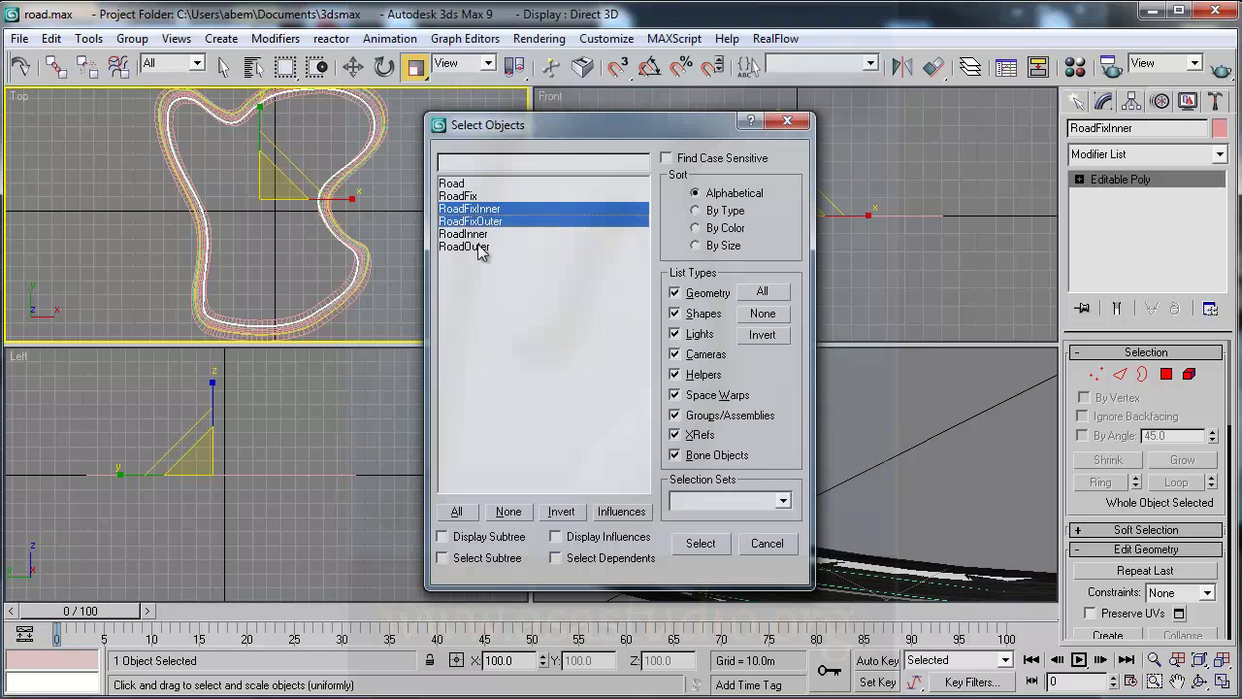
left_click(700, 544)
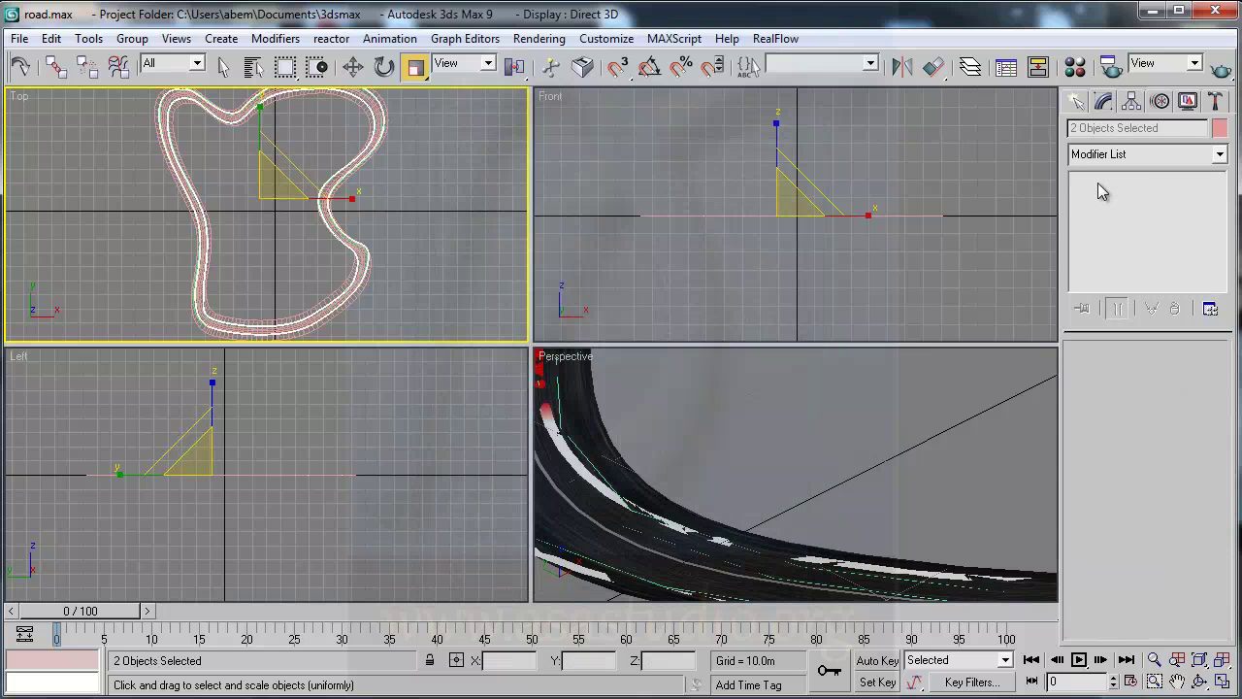
left_click(1109, 153)
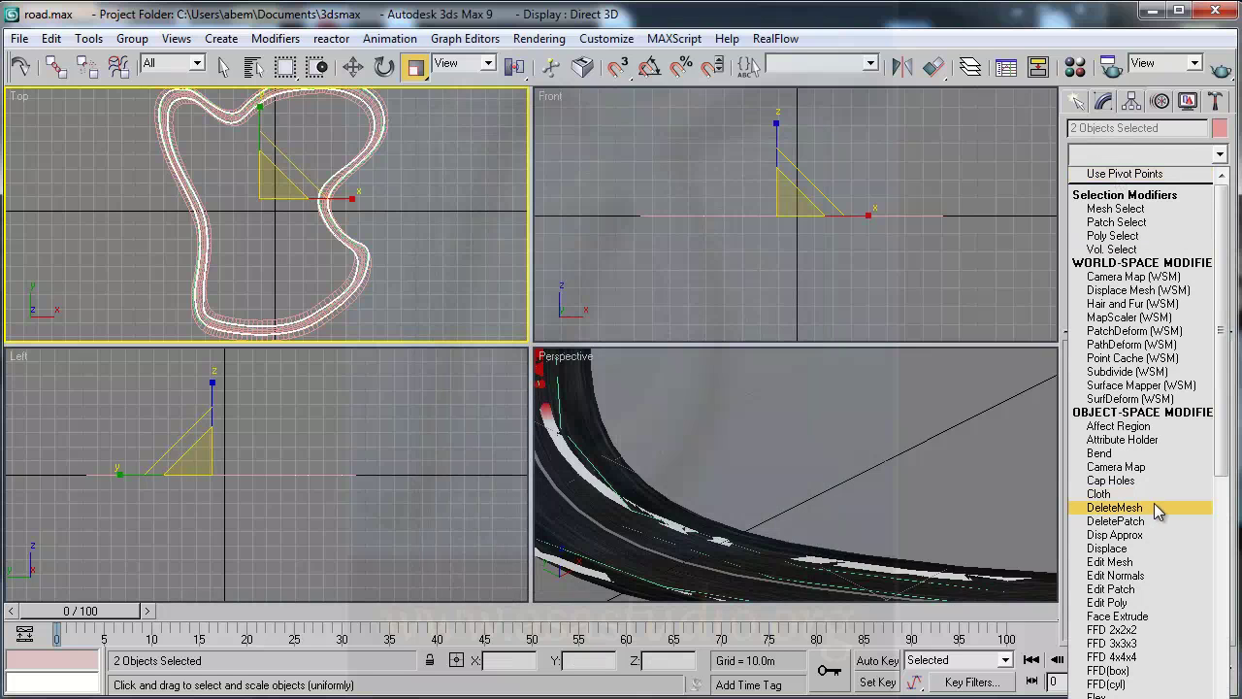
left_click(1138, 603)
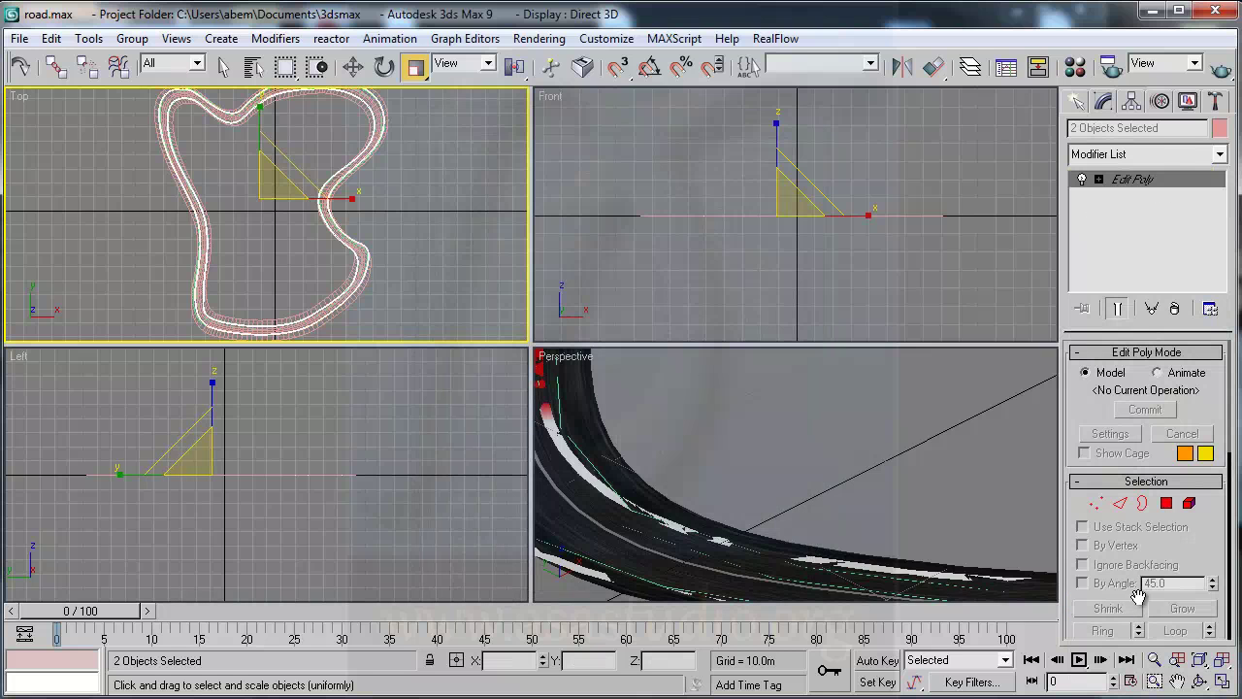
left_click(1168, 506)
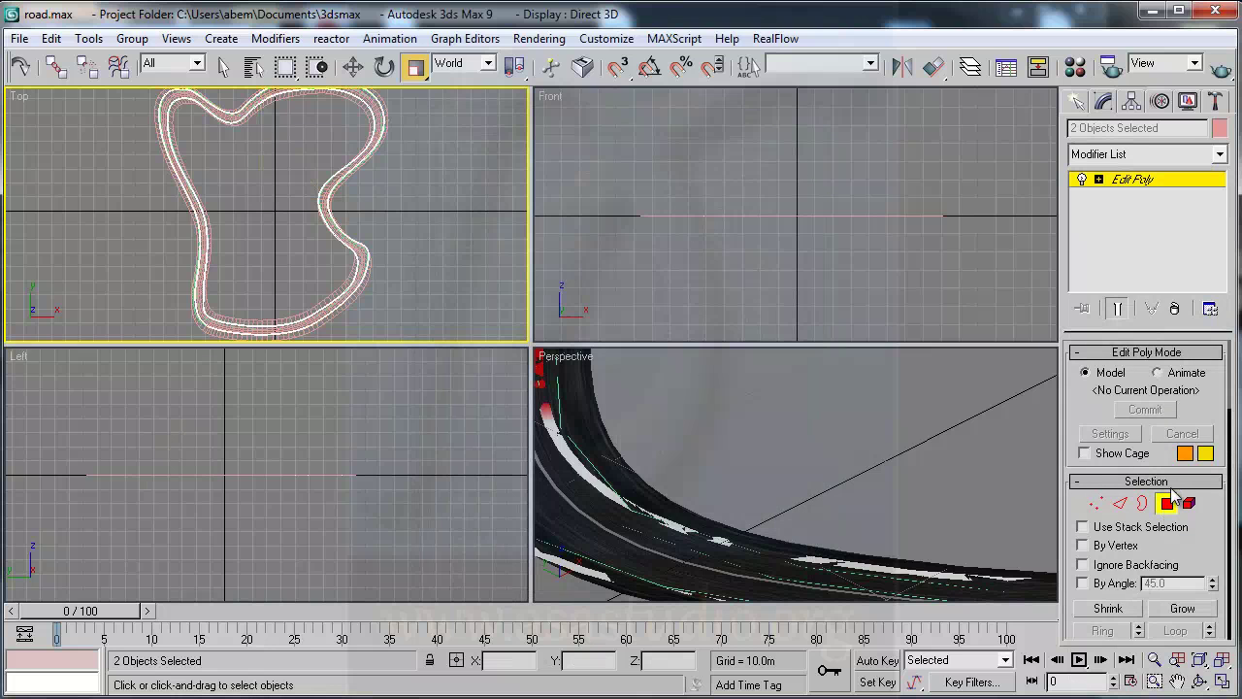
key("ctrl+a")
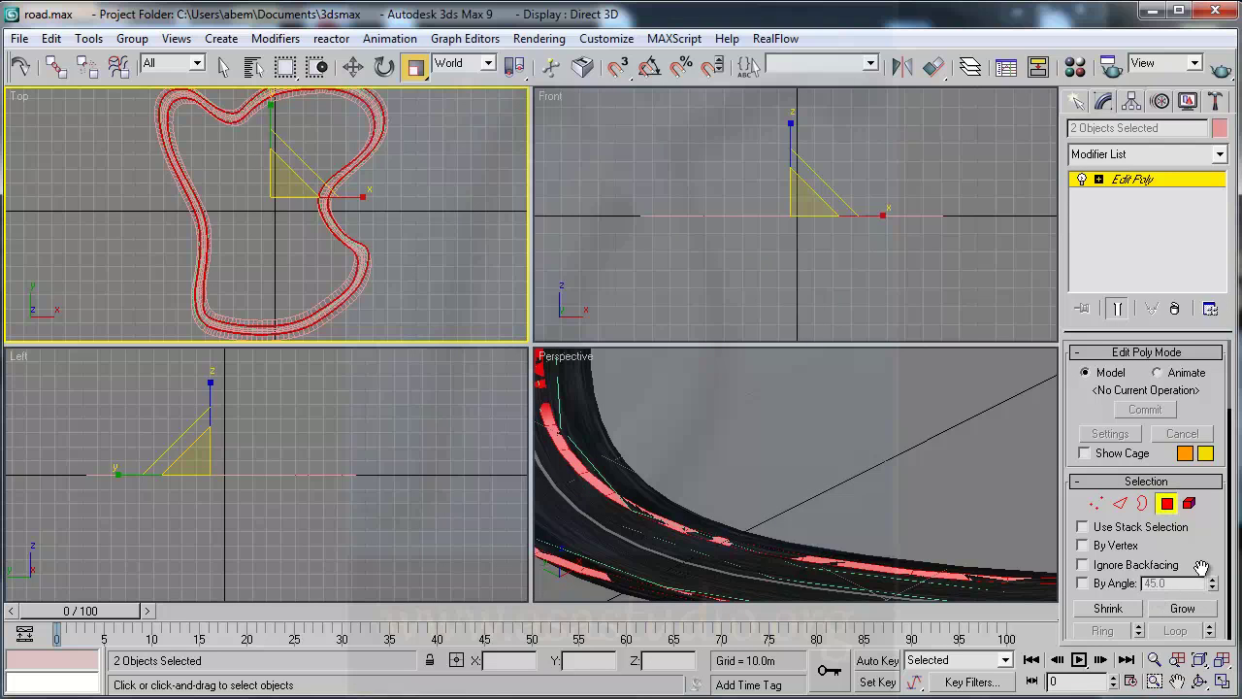
left_click_drag(1203, 566, 1222, 357)
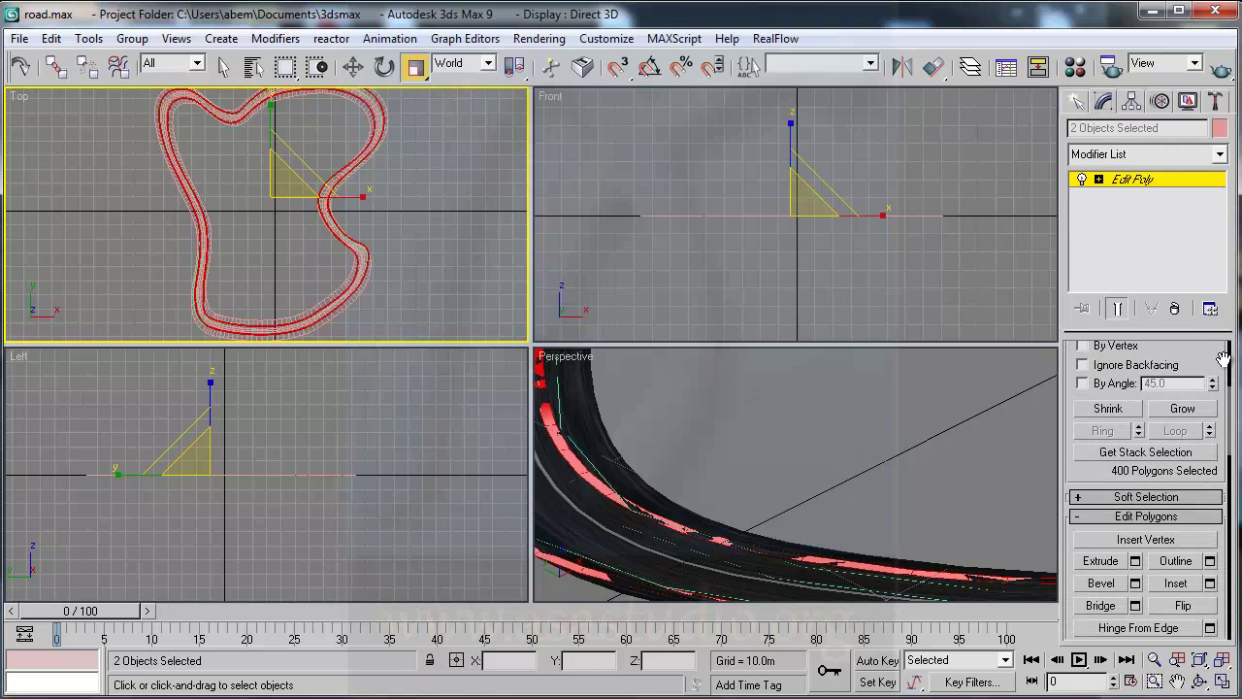
Bevel the 400 curb polygons upward by a 0.1 m height.
left_click(1134, 581)
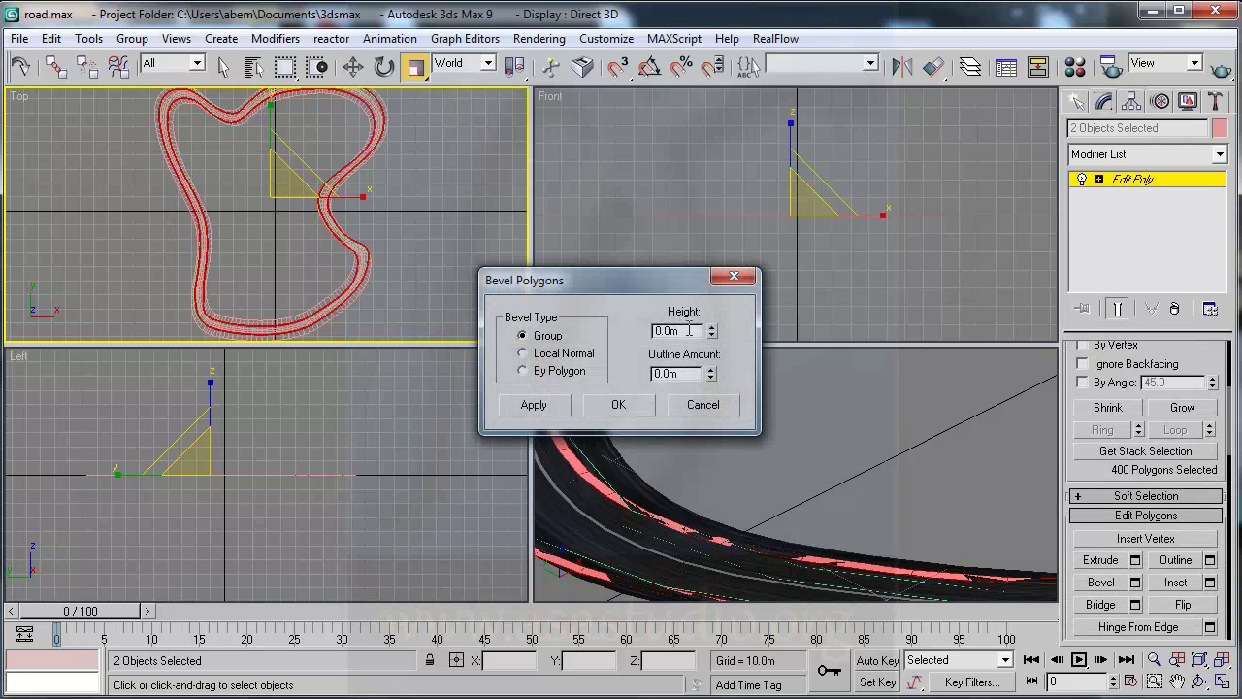
left_click_drag(689, 330, 656, 332)
type("0")
left_click(635, 404)
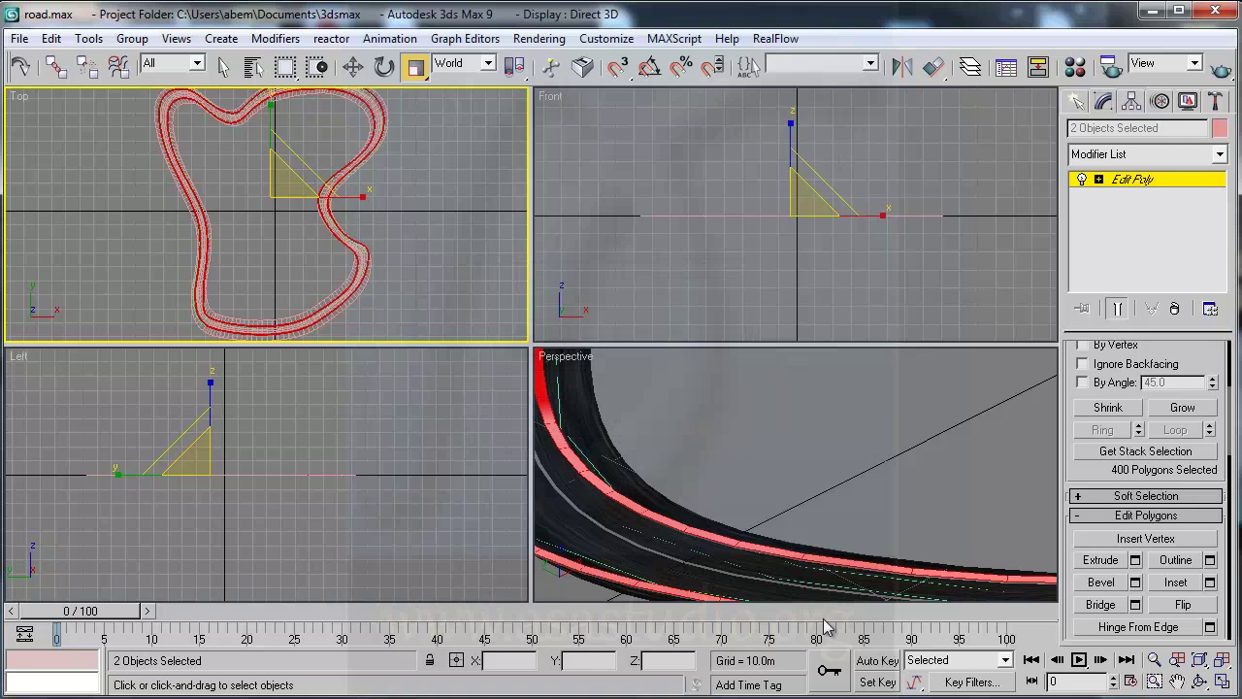
Pan and quick-render the Perspective view, then exit Polygon mode to Scale.
left_click(1177, 681)
mouse_move(825, 532)
left_mouse_down()
mouse_move(882, 460)
mouse_move(918, 438)
left_mouse_up()
left_click(1219, 65)
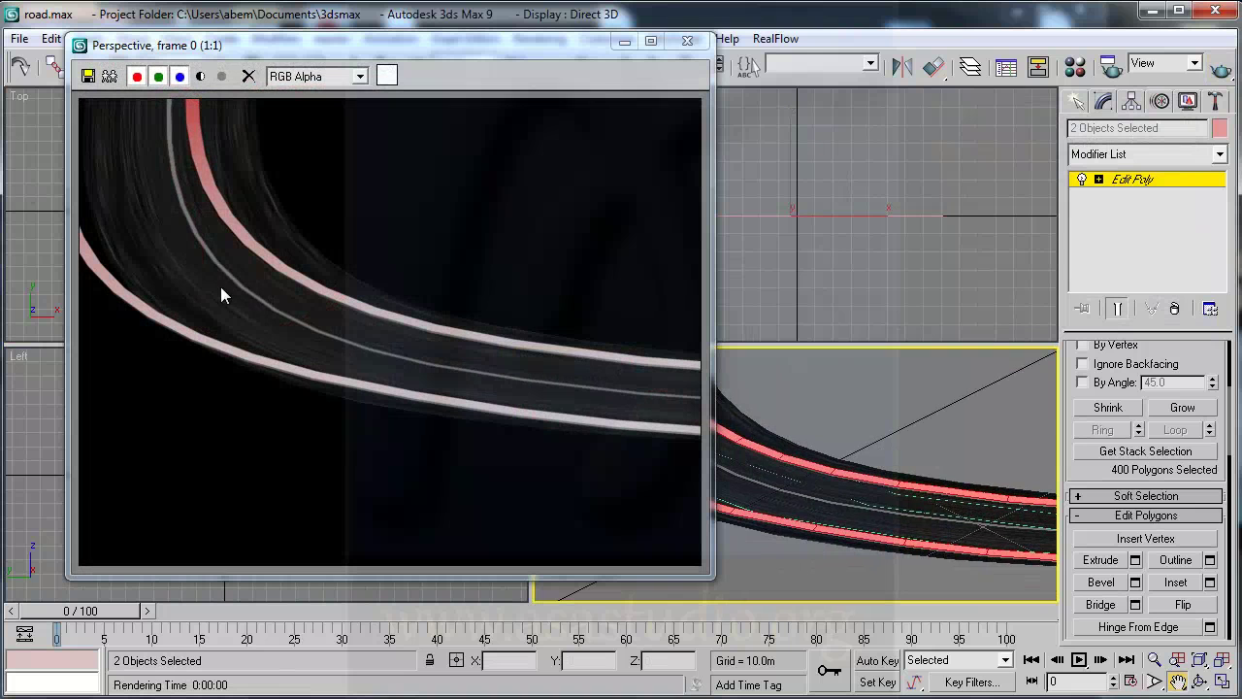
left_click(687, 41)
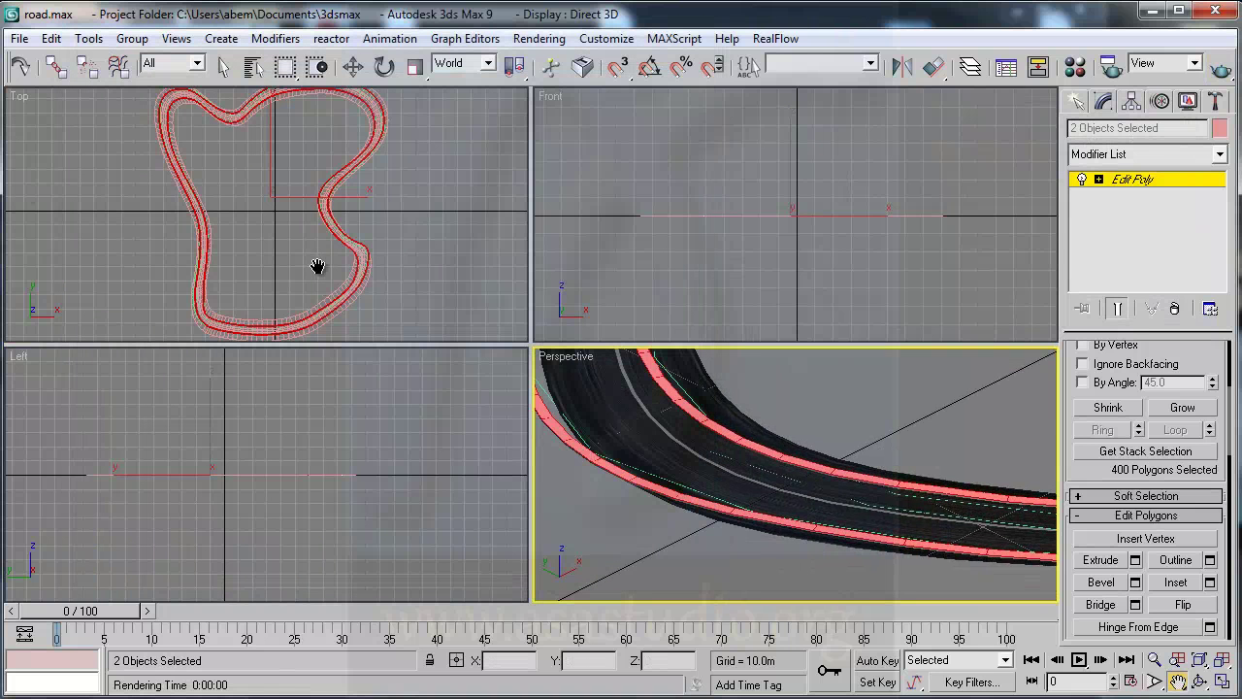
left_click(1153, 183)
key("r")
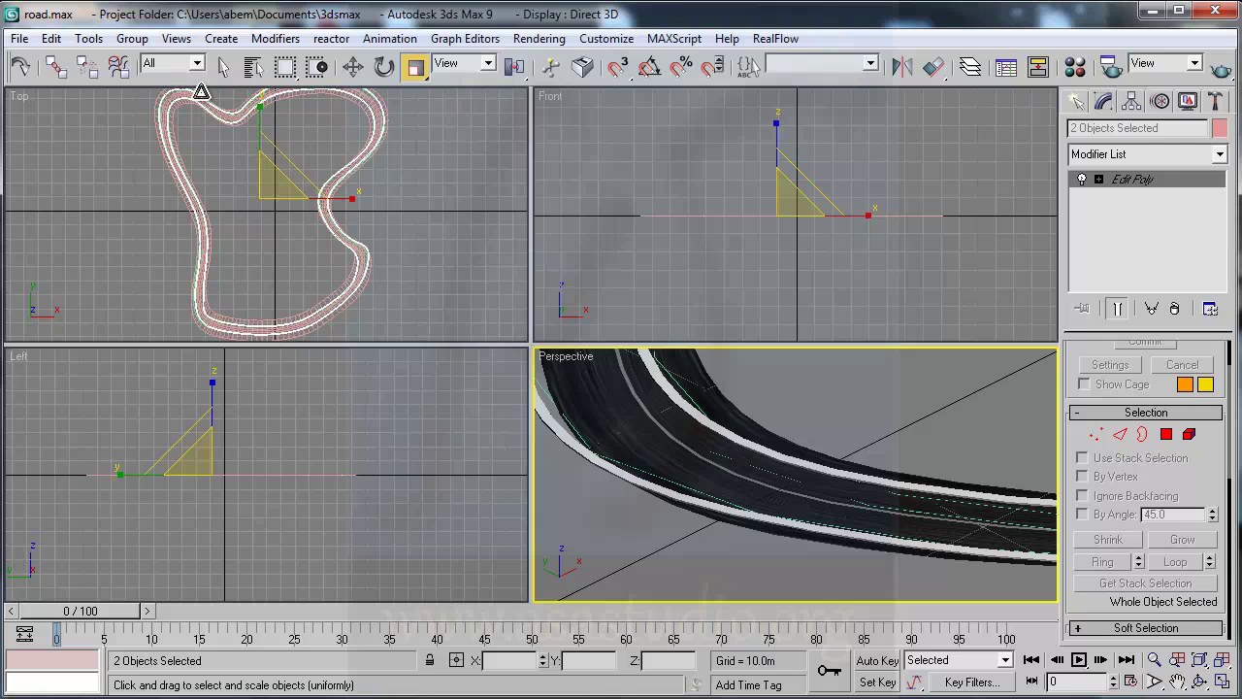
Link both selected curb strips to RoadFix as their parent with Select and Link.
left_click(57, 67)
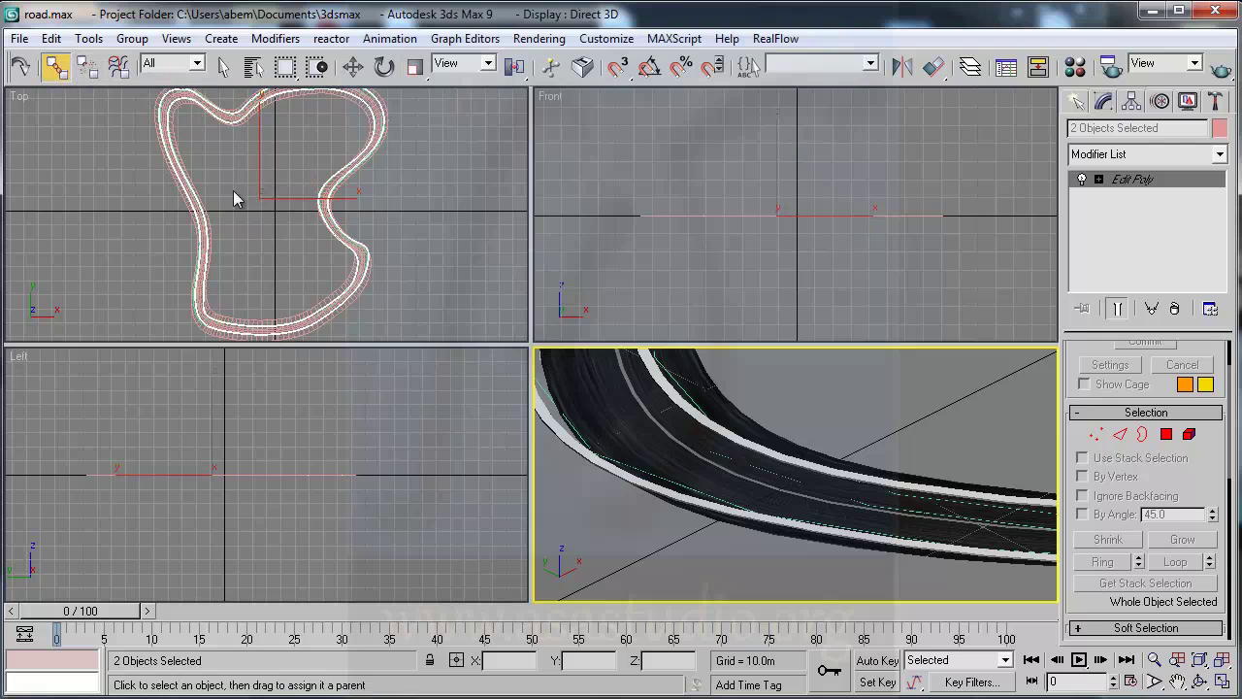
right_click(292, 239)
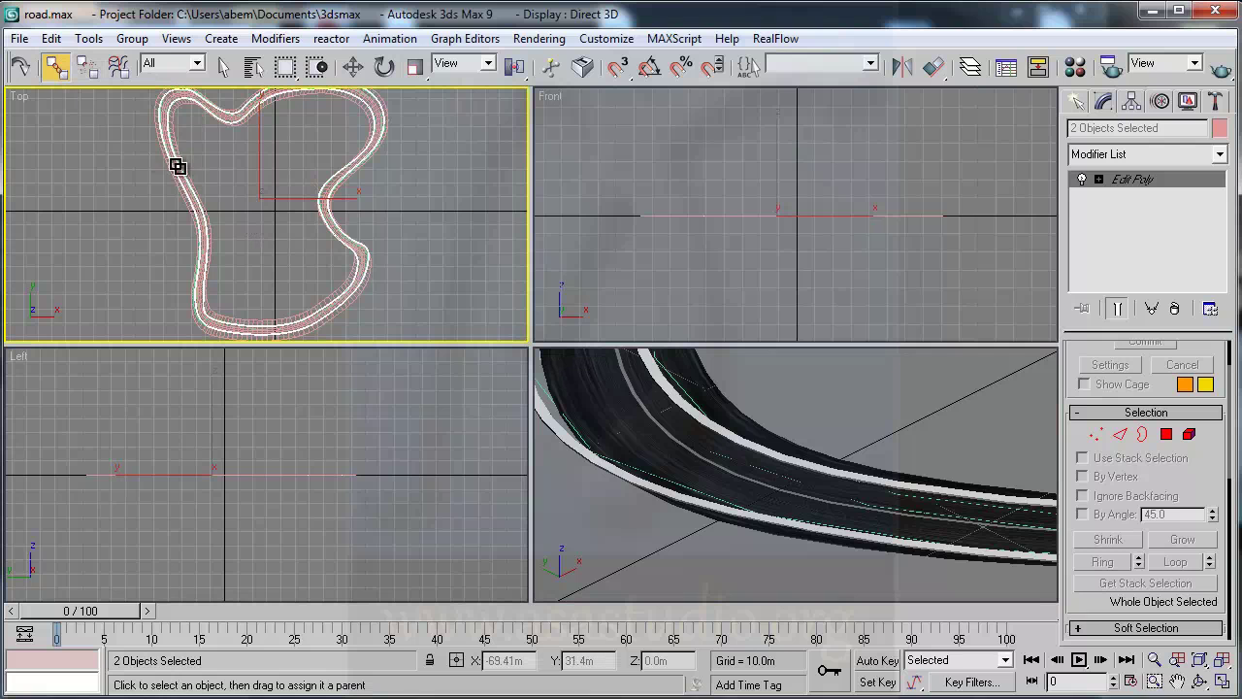
left_click_drag(177, 166, 157, 105)
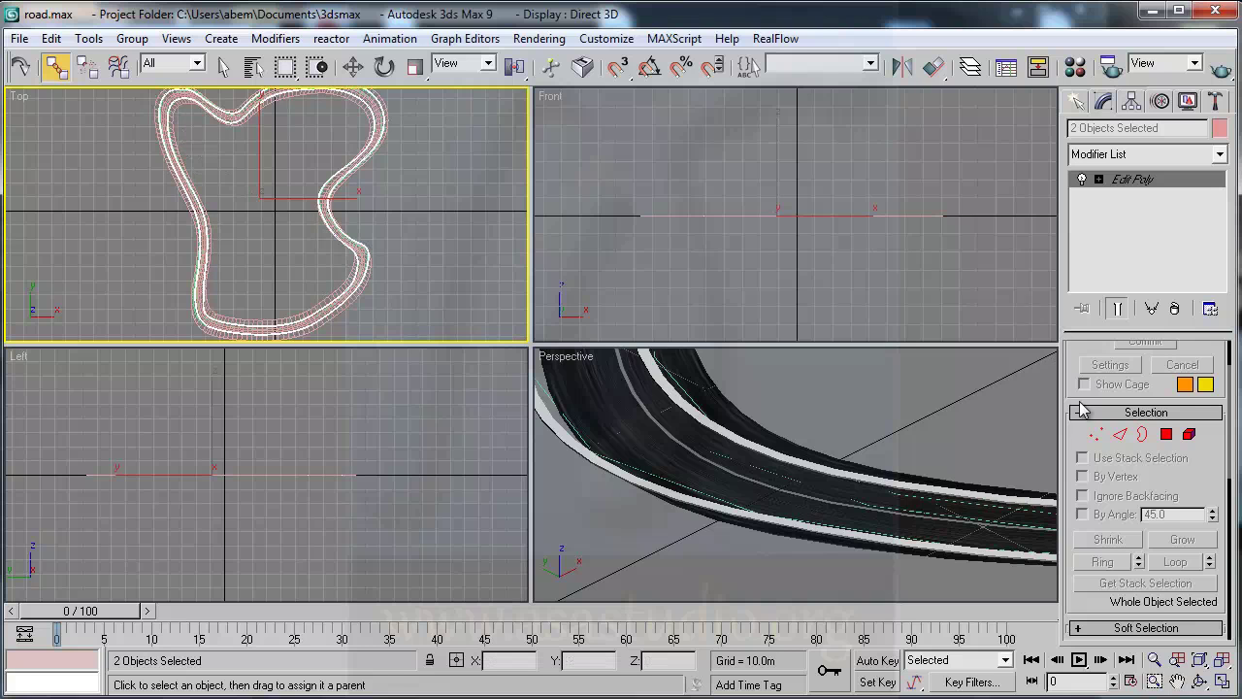
left_click(357, 62)
Select RoadFix and drag it in the Top view so both curbs follow.
left_click(376, 107)
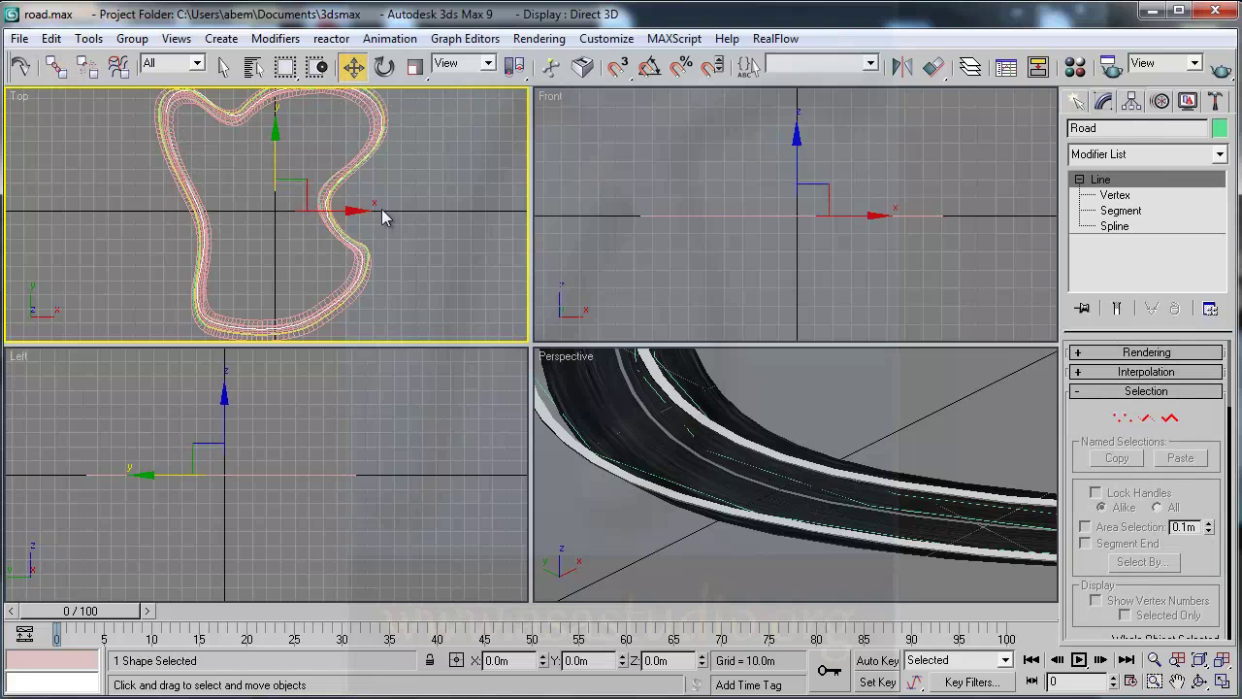
left_click(369, 121)
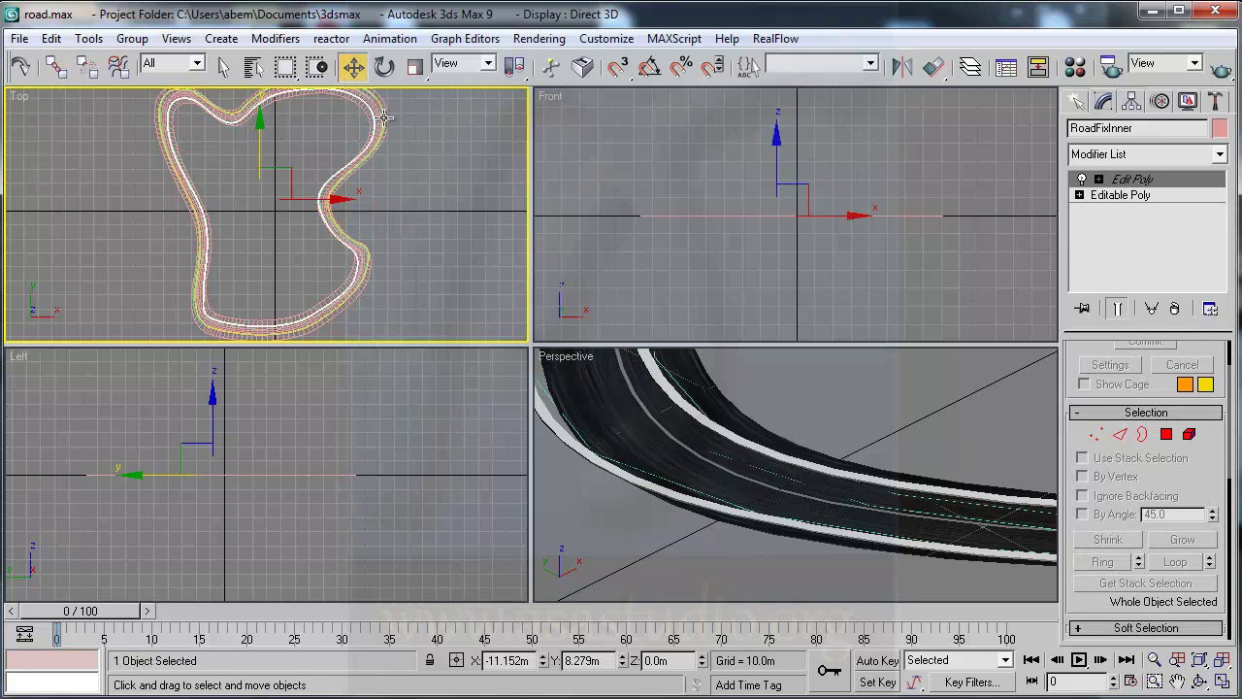
left_click(381, 118)
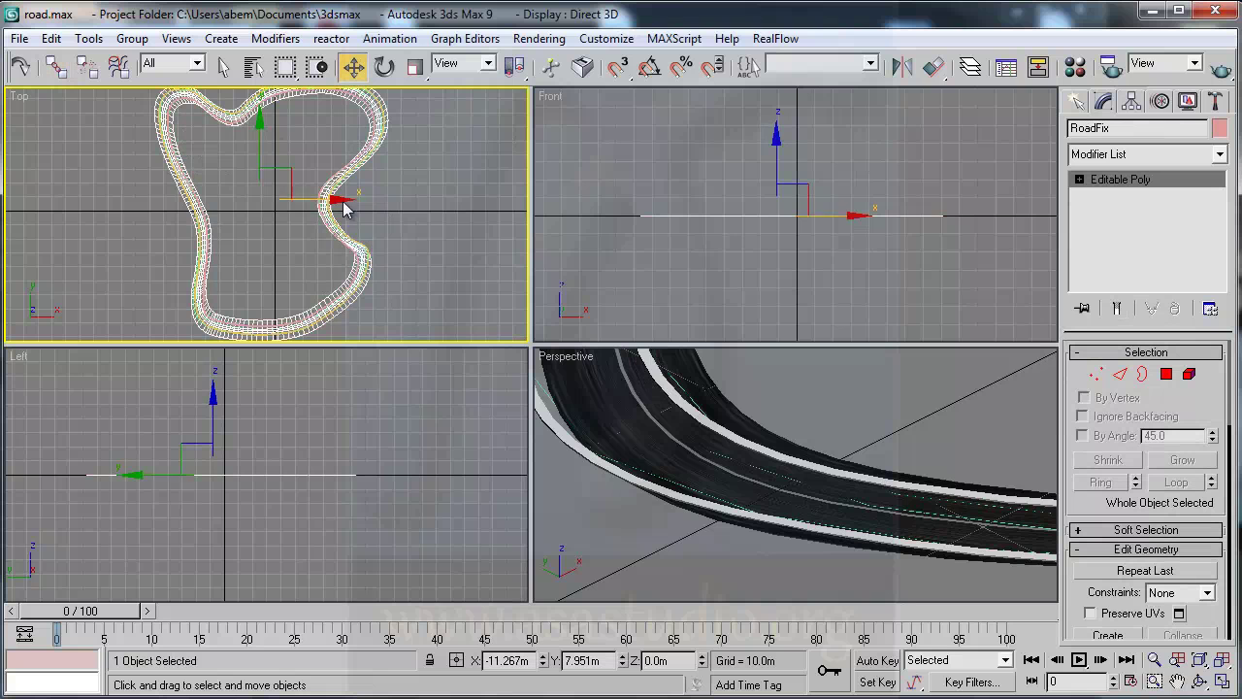
mouse_move(337, 200)
left_mouse_down()
mouse_move(323, 230)
mouse_move(342, 231)
left_mouse_up()
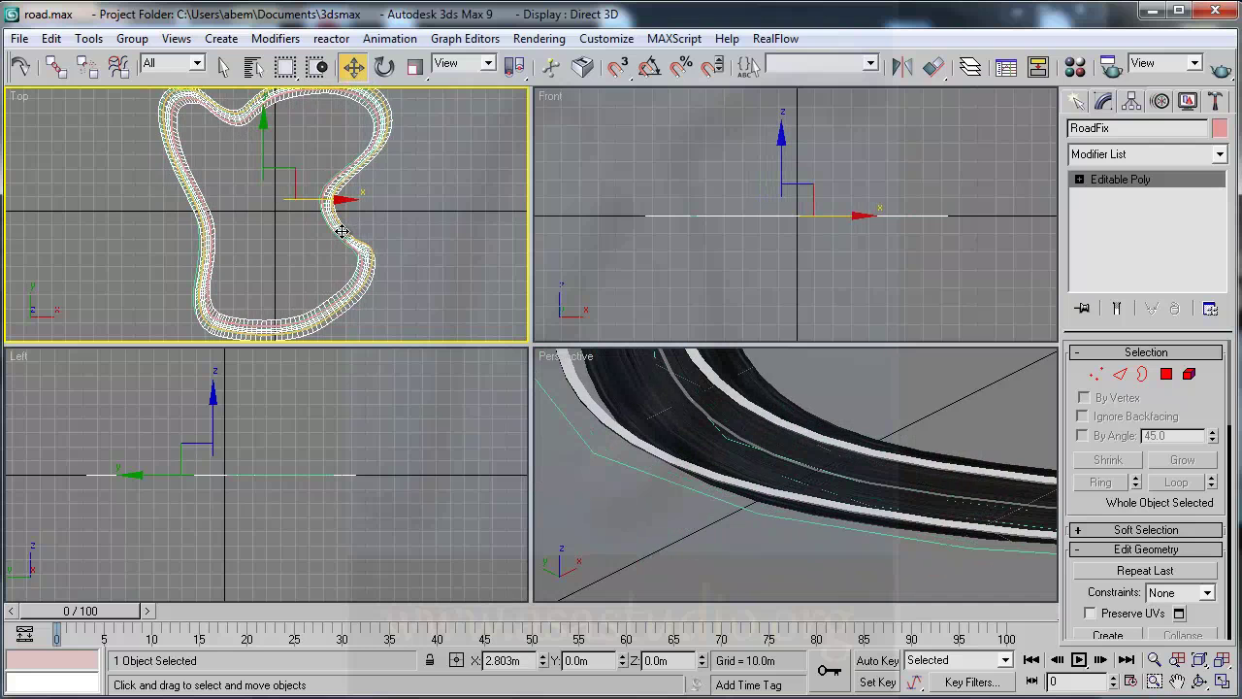
mouse_move(341, 231)
left_mouse_down()
mouse_move(331, 239)
mouse_move(342, 240)
left_mouse_up()
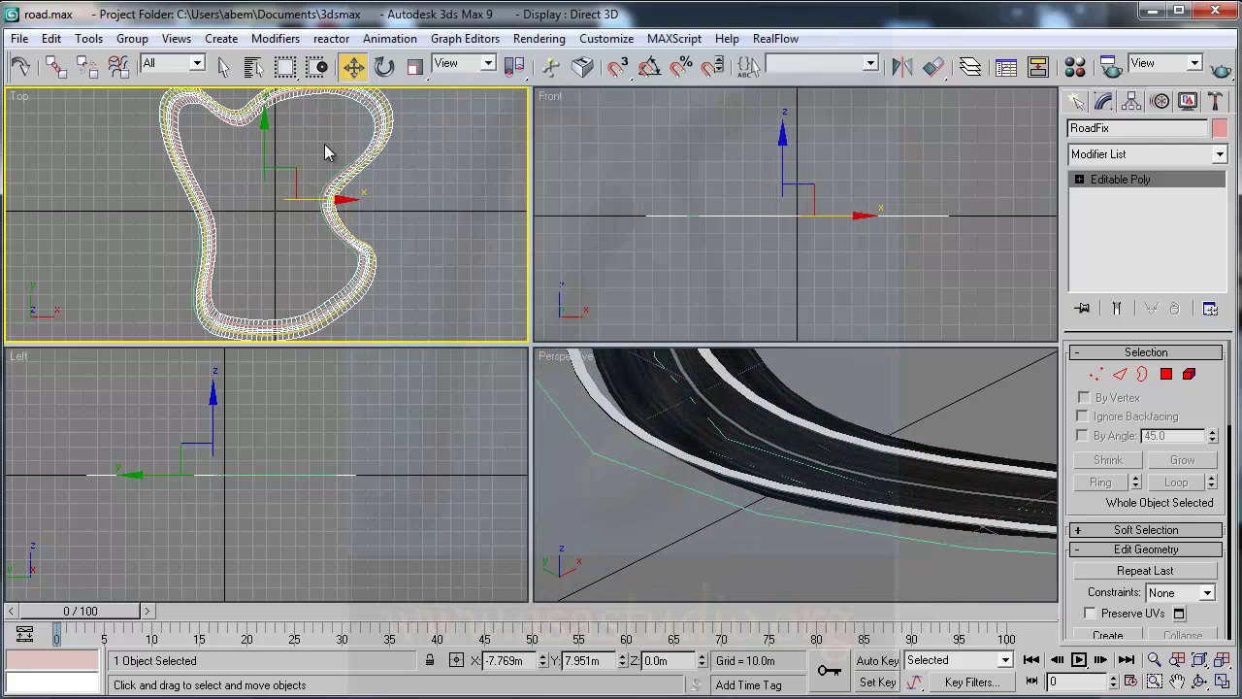
Set RoadFix's absolute world position to X 0, Y 0, Z 0 in the Move Transform Type-In.
right_click(354, 66)
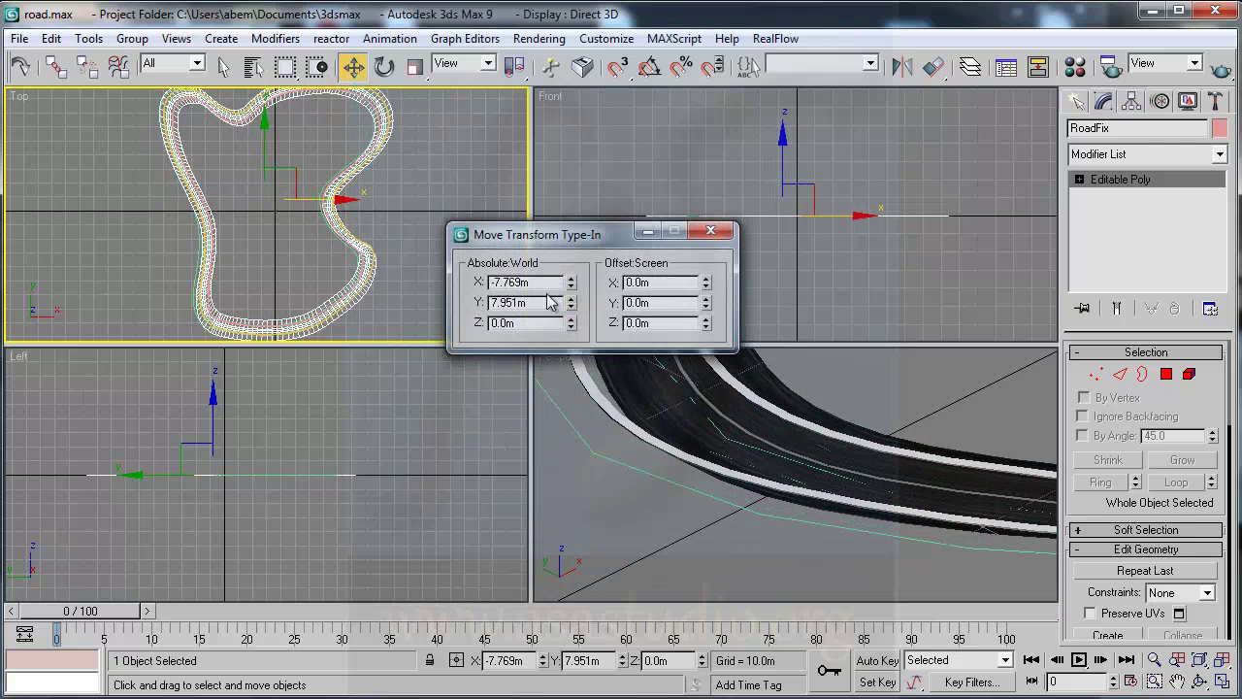
double_click(508, 282)
type("0")
left_click(489, 303)
double_click(563, 302)
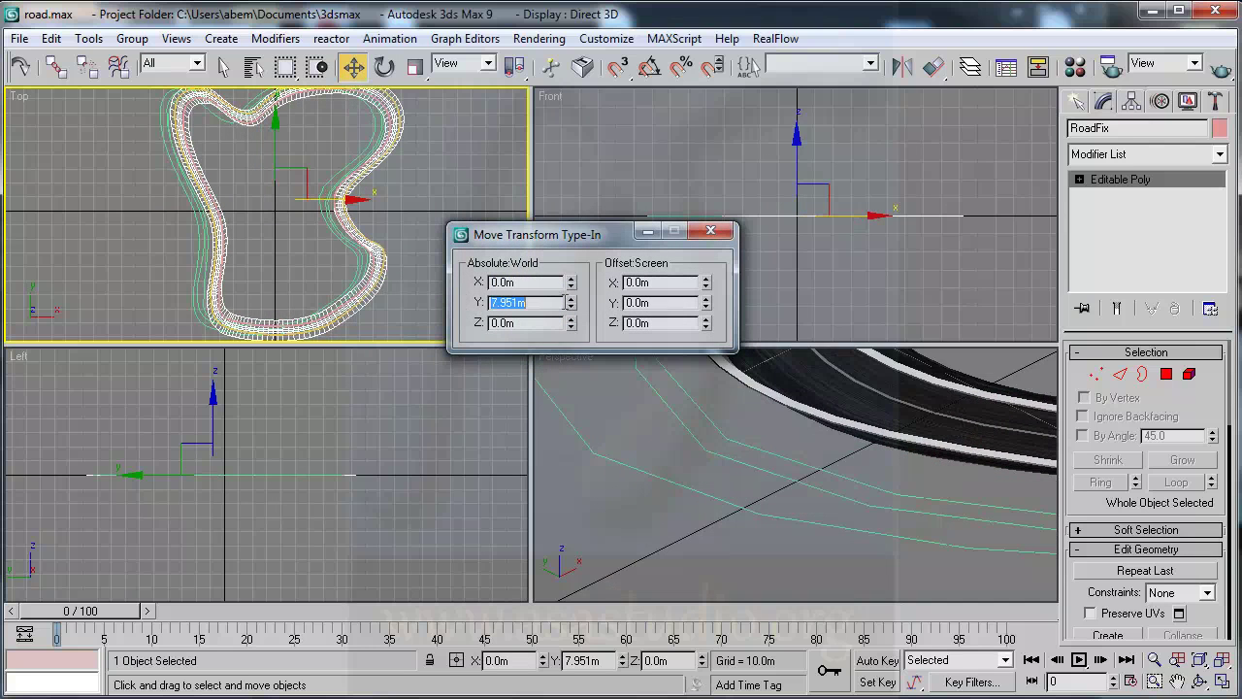
type("0")
double_click(524, 324)
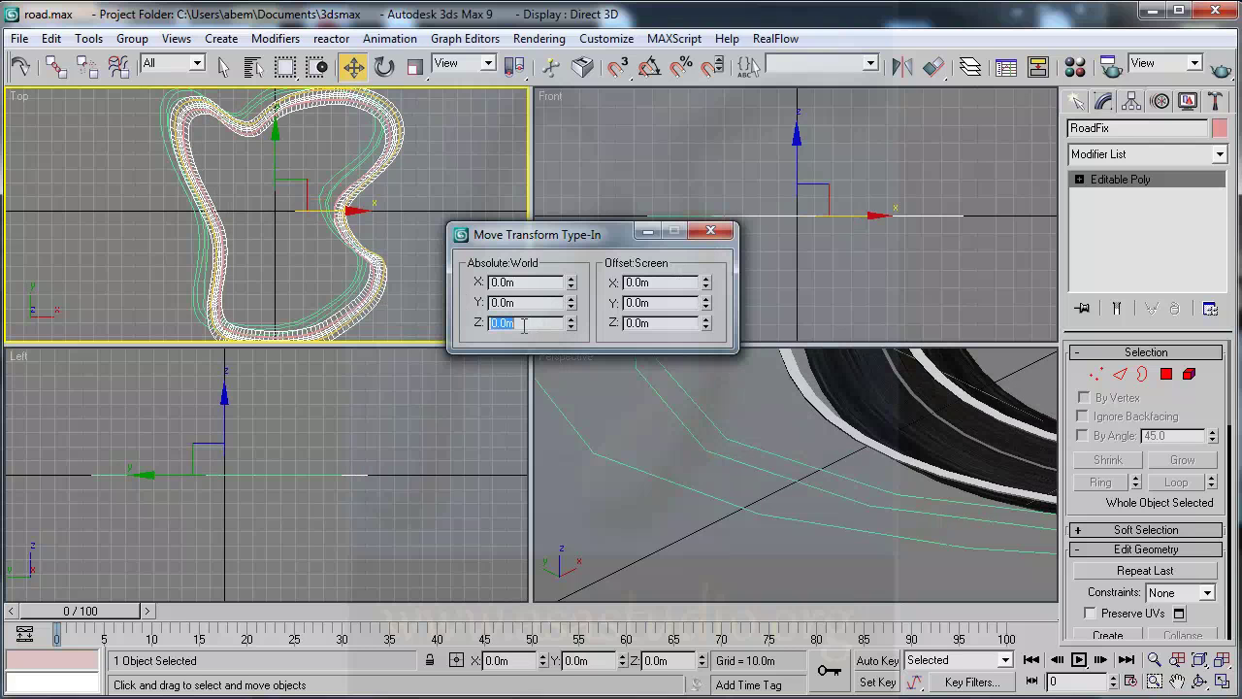